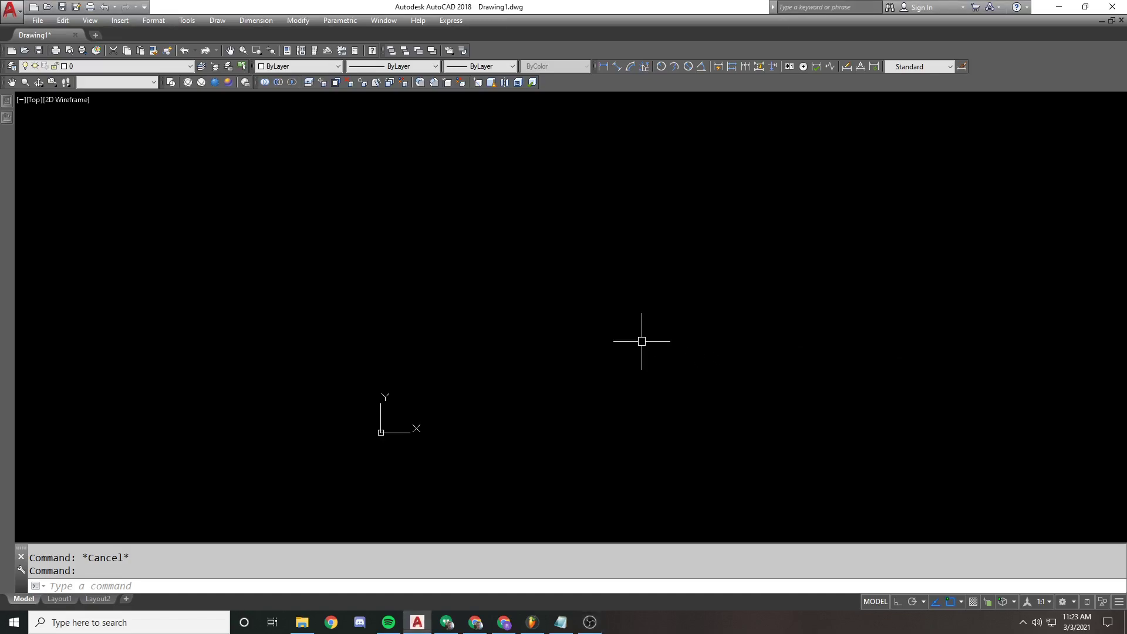
# Pan across the empty Drawing1 workspace.
pyautogui.moveTo(691, 323); pyautogui.dragTo(633, 337, button='middle')
# Attach house.dwg as an external reference at insertion point 0,0,0.
pyautogui.click(6, 118)
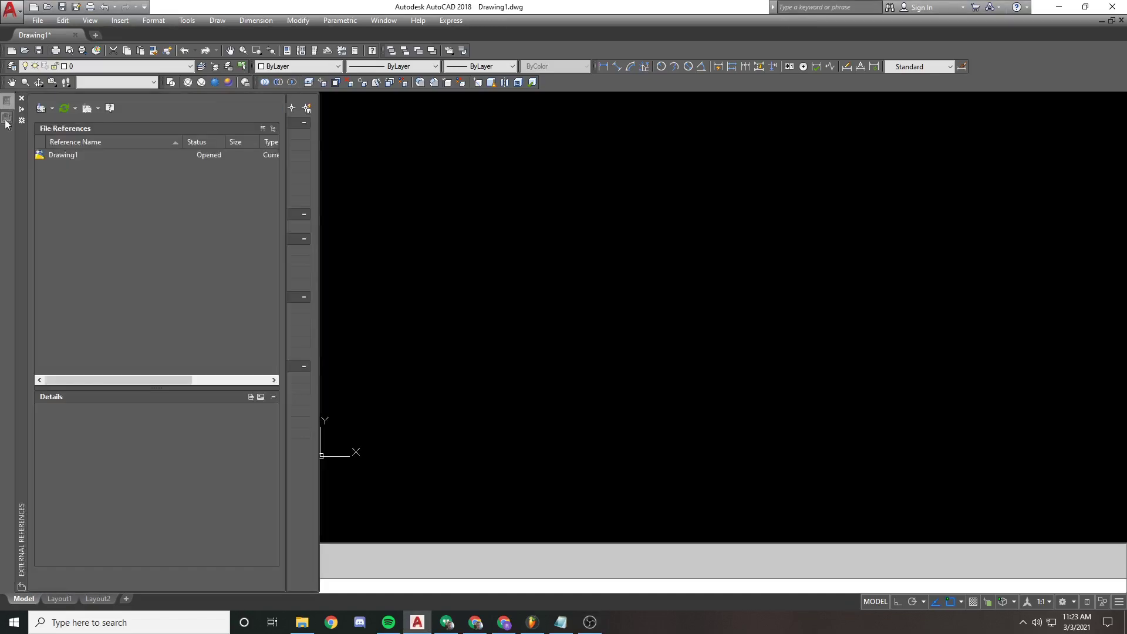
pyautogui.click(41, 108)
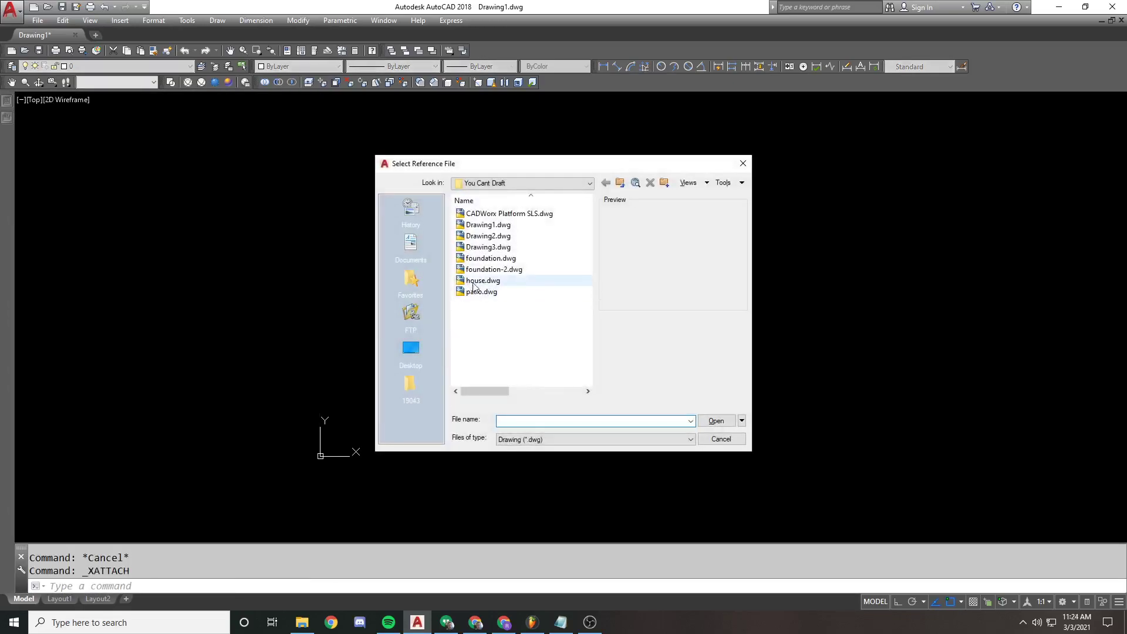
pyautogui.doubleClick(474, 287)
pyautogui.click(603, 420)
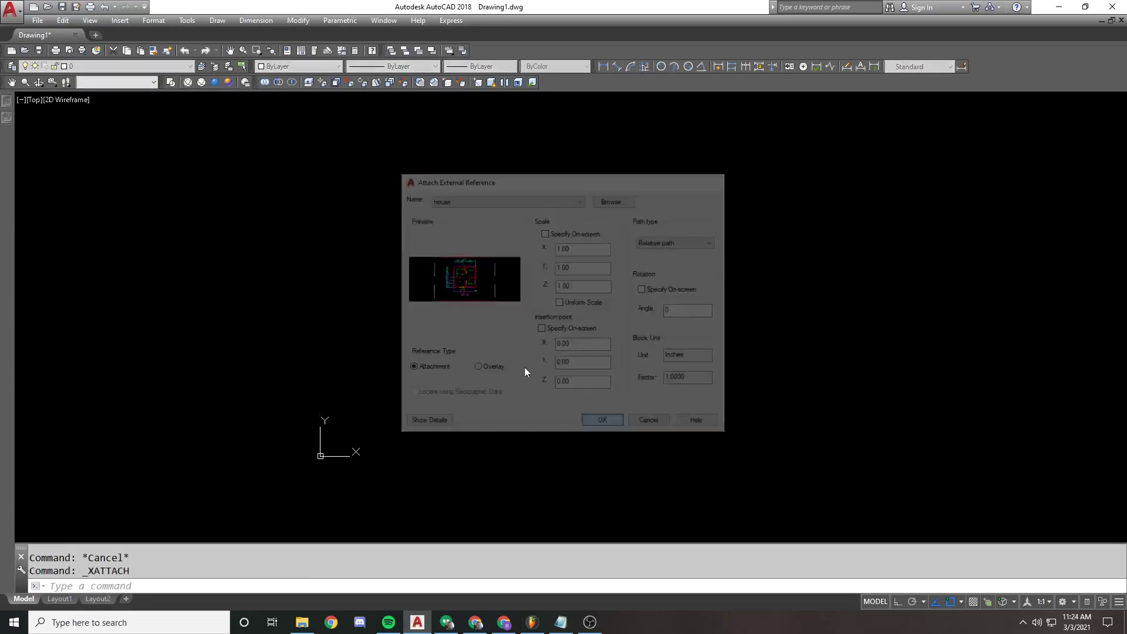
# Cancel the accidental selection over the floor plan and adjust the zoom.
pyautogui.moveTo(498, 314); pyautogui.dragTo(552, 306, button='middle')
pyautogui.click(735, 319)
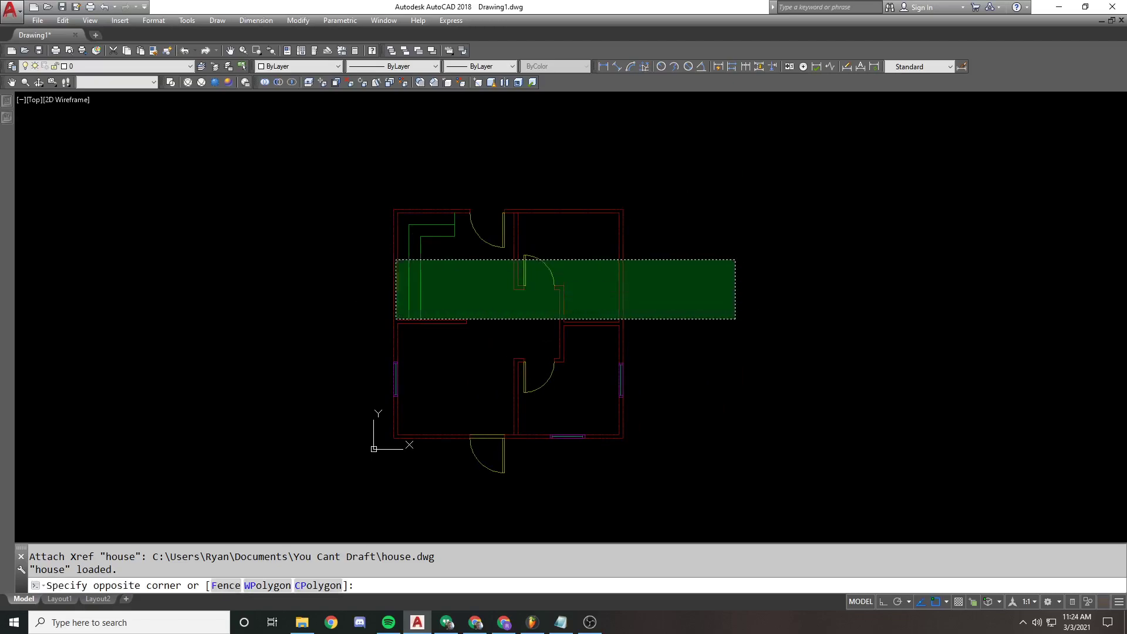
pyautogui.press('Escape')
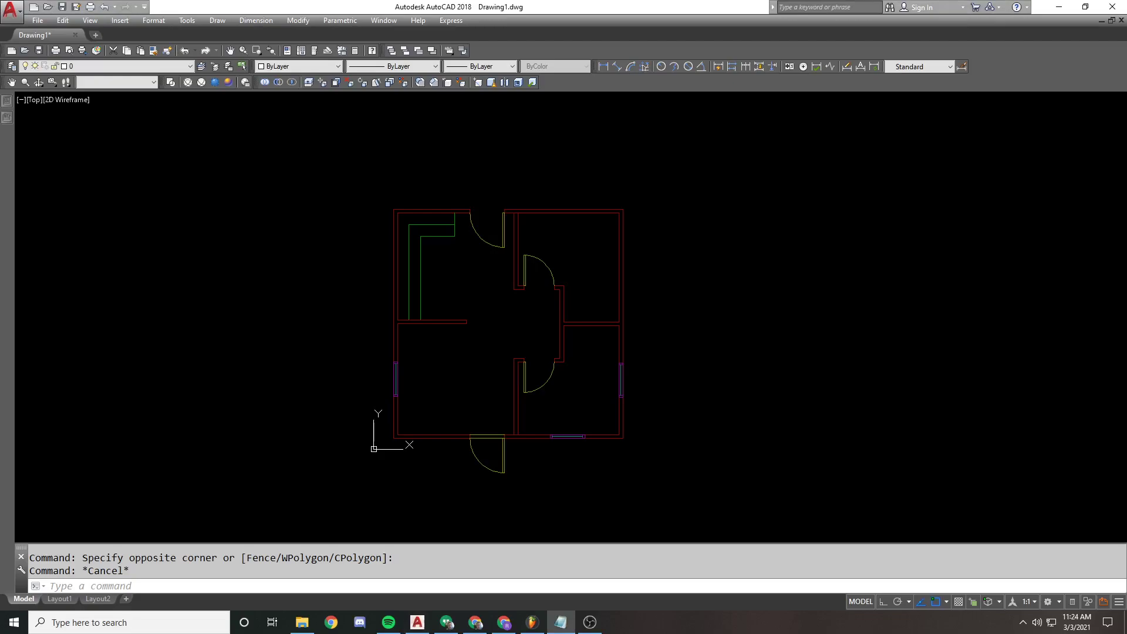
pyautogui.scroll(2, 802, 202)
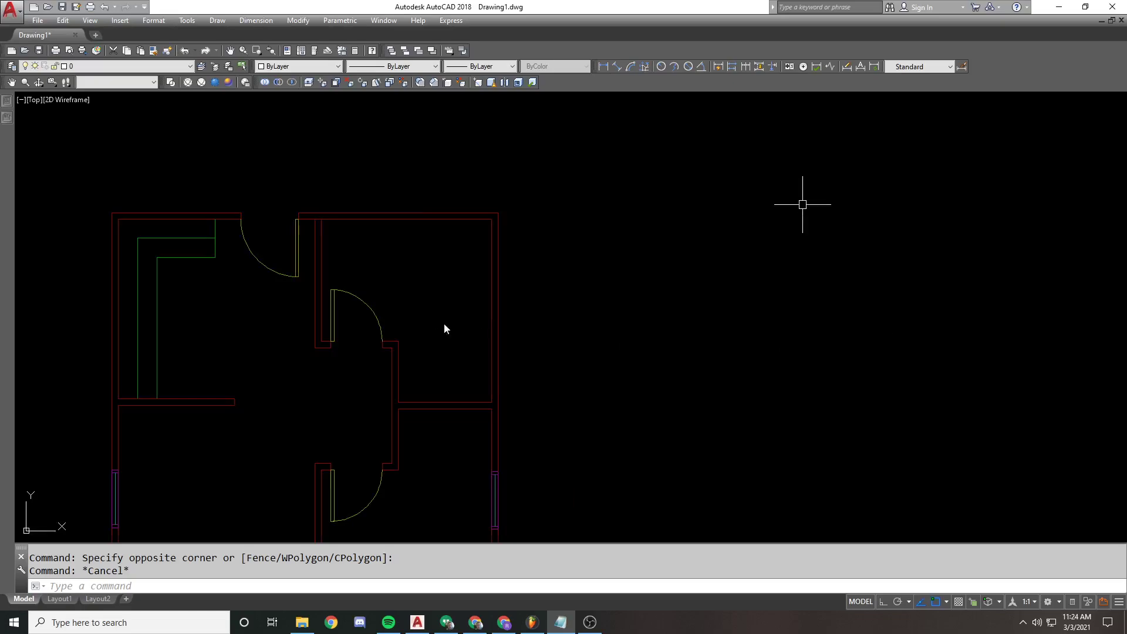
pyautogui.scroll(-3, 536, 276)
pyautogui.scroll(1, 516, 303)
# Unload the house xref from the External References palette.
pyautogui.moveTo(516, 303); pyautogui.dragTo(541, 291, button='middle')
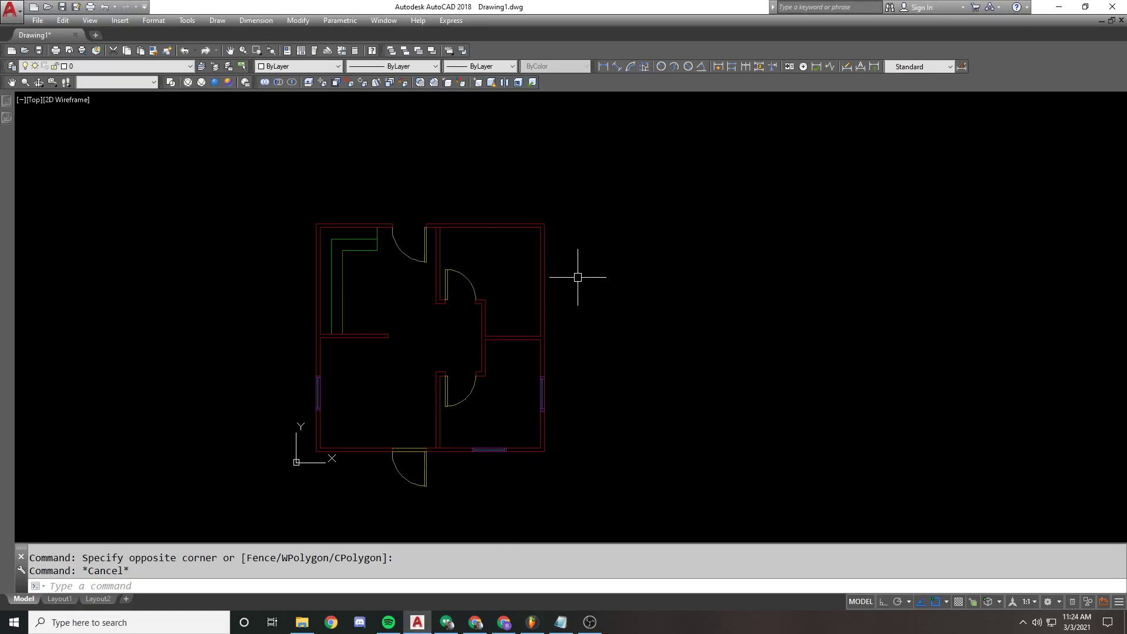
pyautogui.moveTo(1, 103)
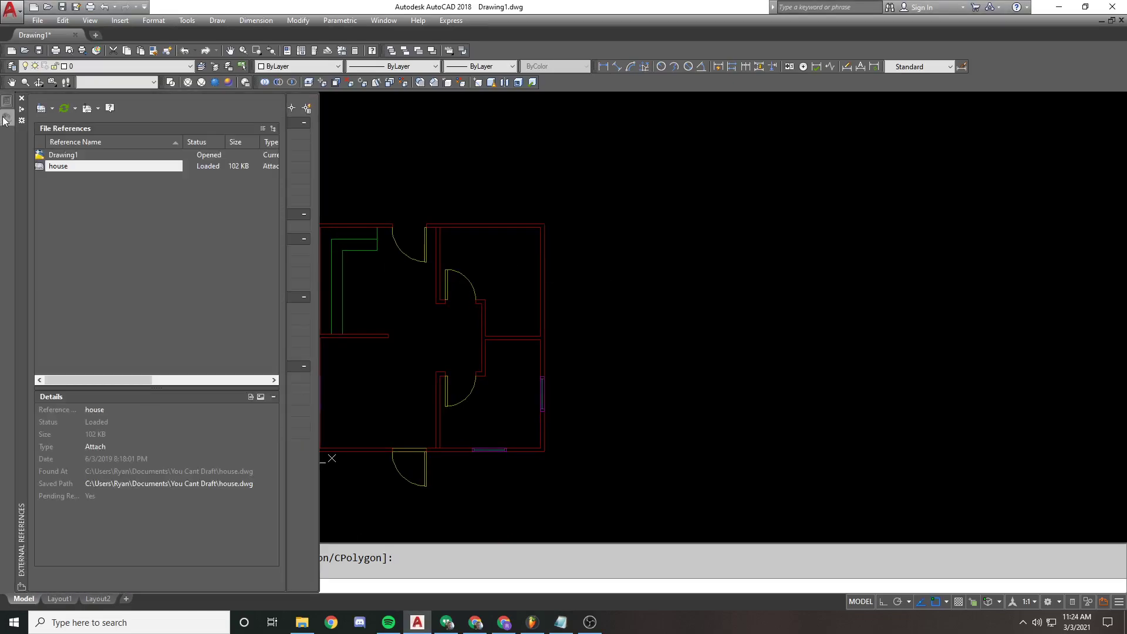
pyautogui.rightClick(57, 167)
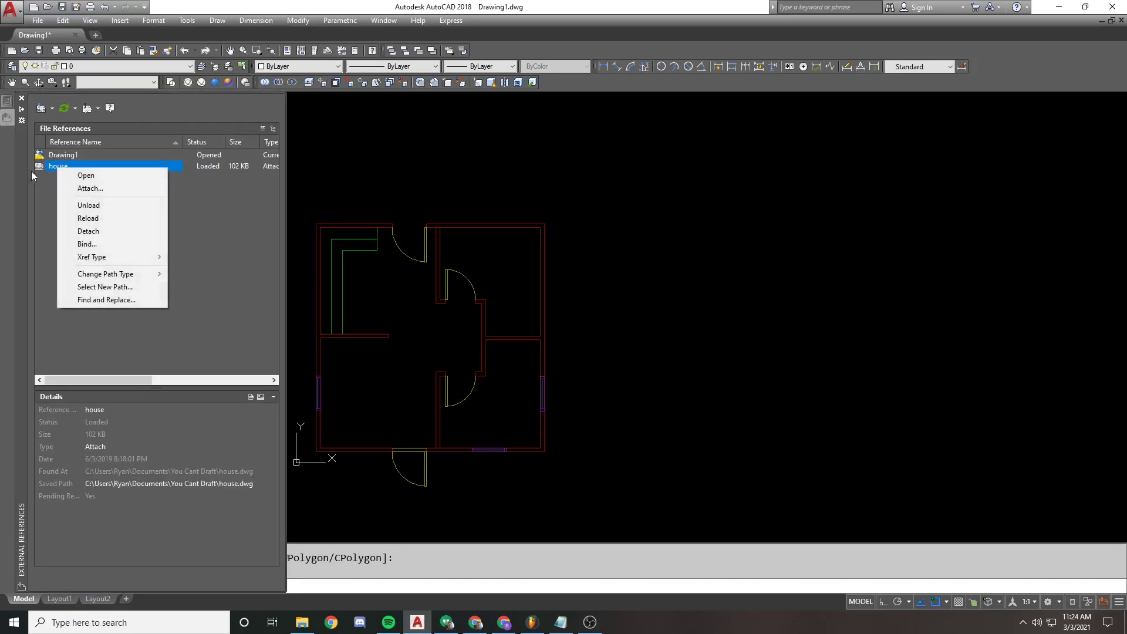
pyautogui.click(42, 167)
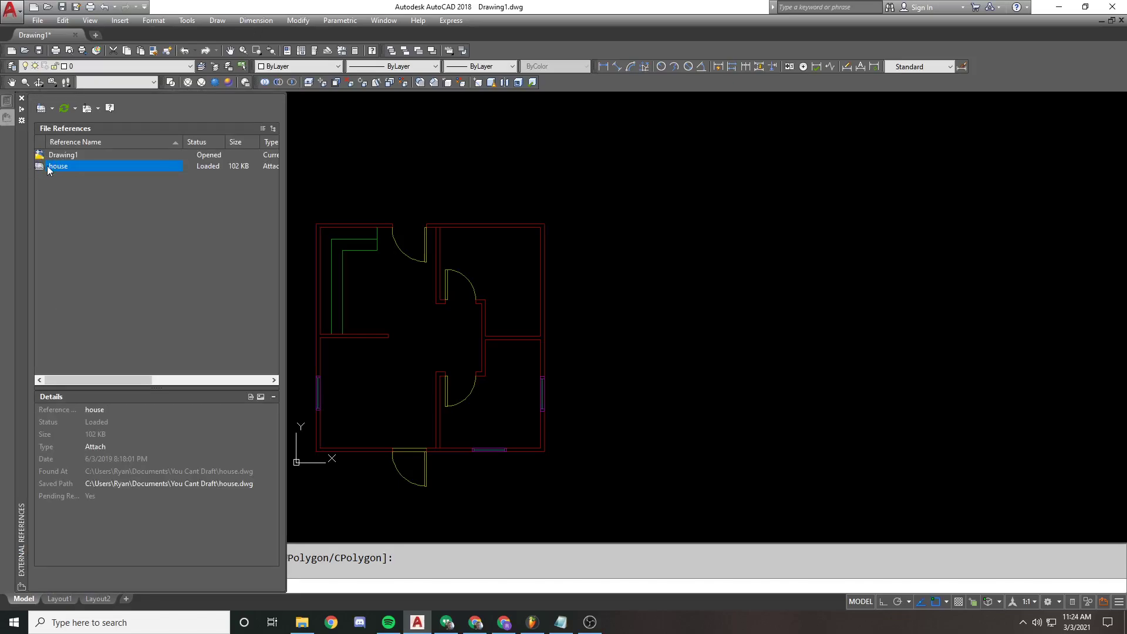
pyautogui.rightClick(58, 166)
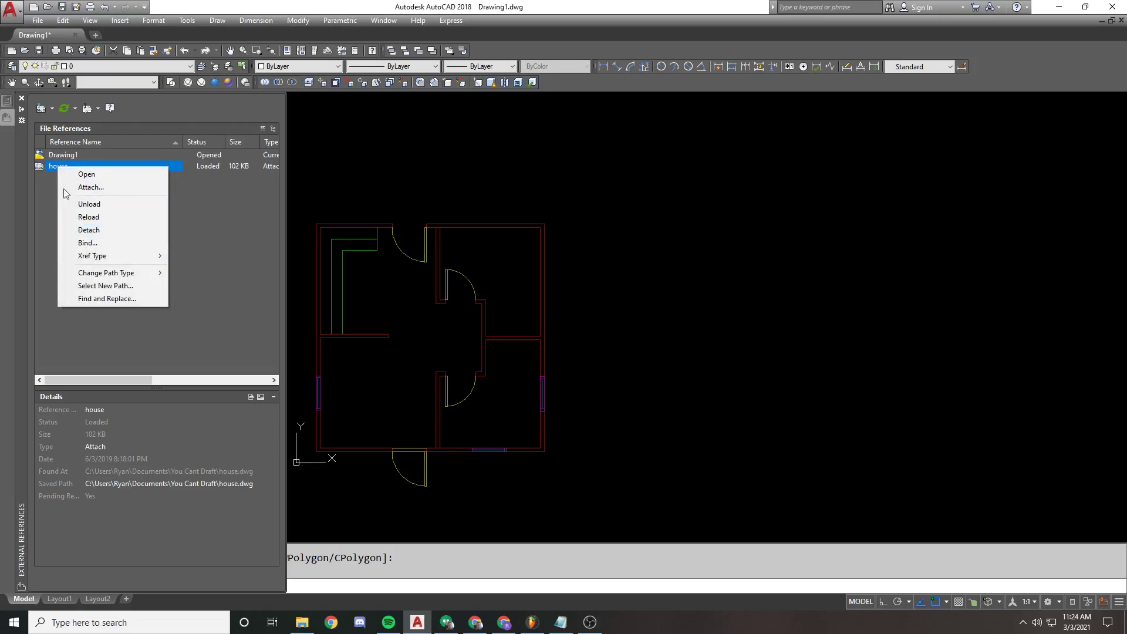
pyautogui.click(87, 206)
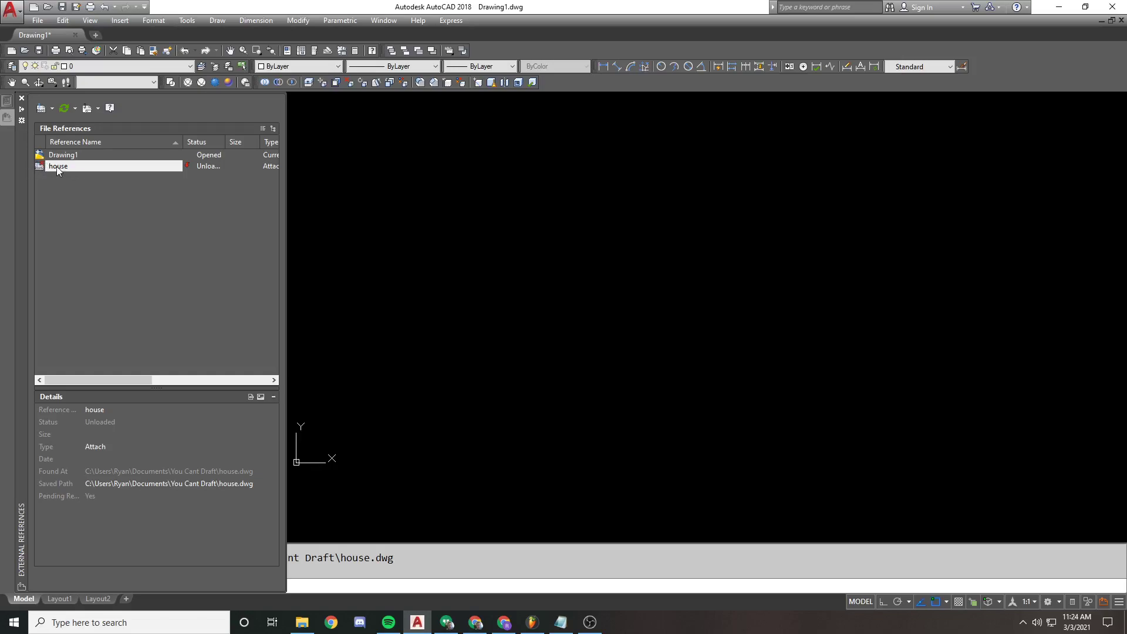
# Widen the Status column and reload the unloaded house xref.
pyautogui.moveTo(223, 147); pyautogui.dragTo(234, 145)
pyautogui.rightClick(58, 166)
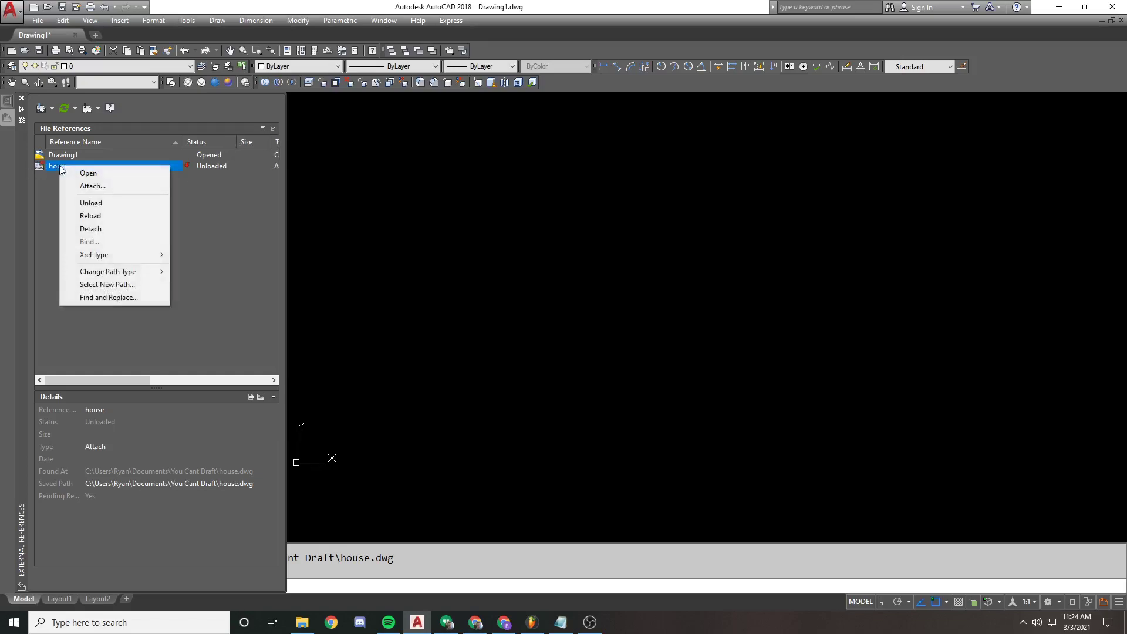
pyautogui.click(95, 216)
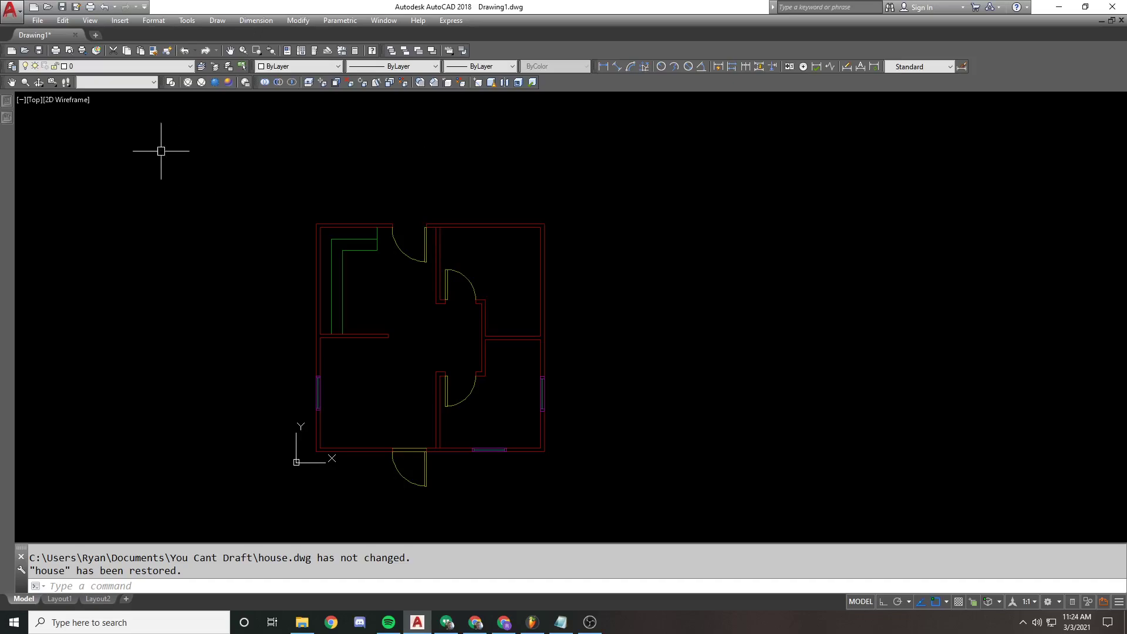
pyautogui.moveTo(7, 117)
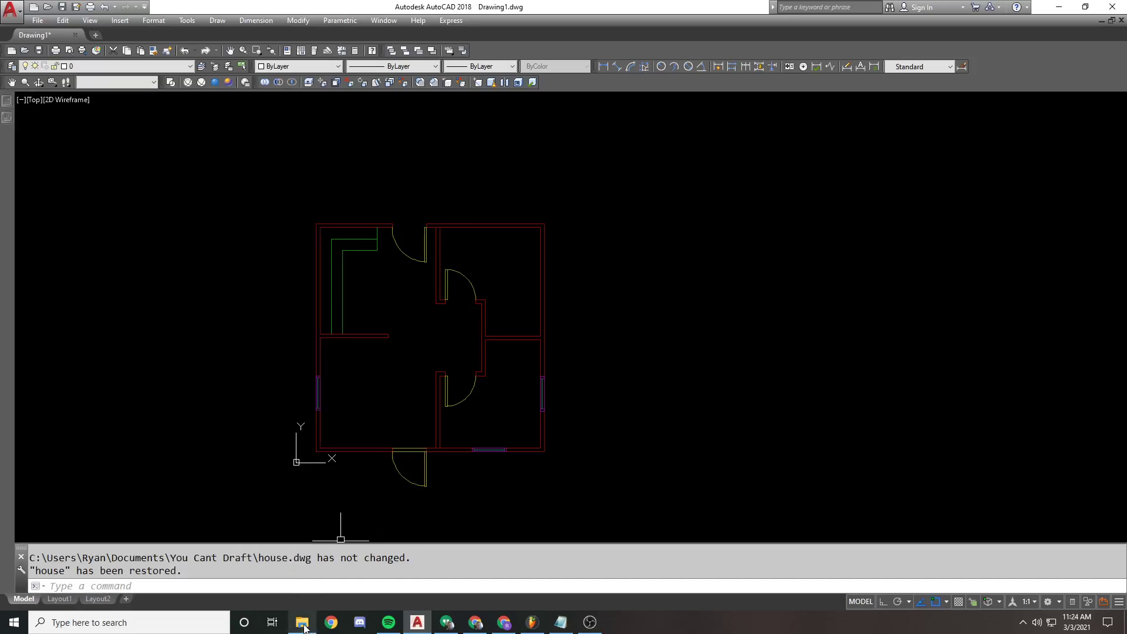
pyautogui.moveTo(302, 623)
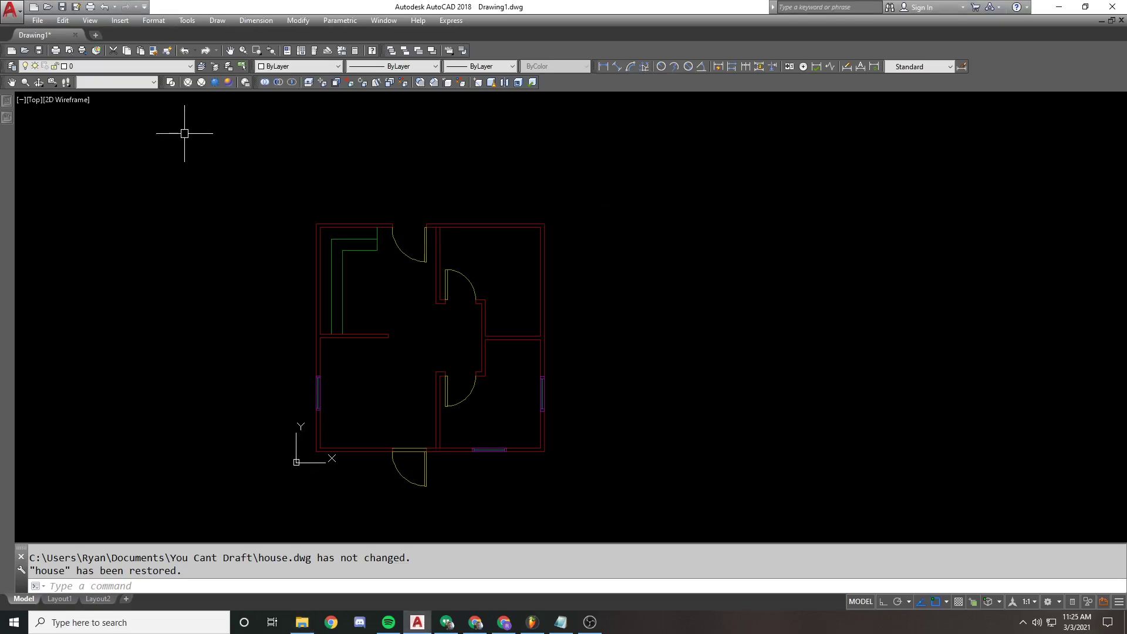
# Reload the house xref from its context menu.
pyautogui.scroll(2, 335, 176)
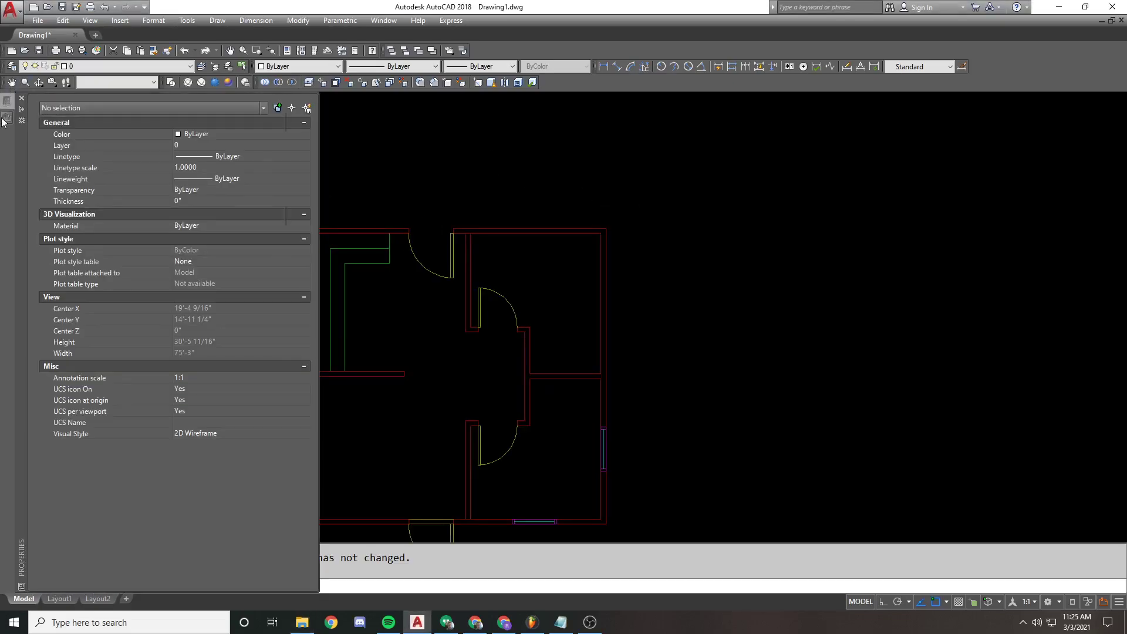
pyautogui.rightClick(66, 167)
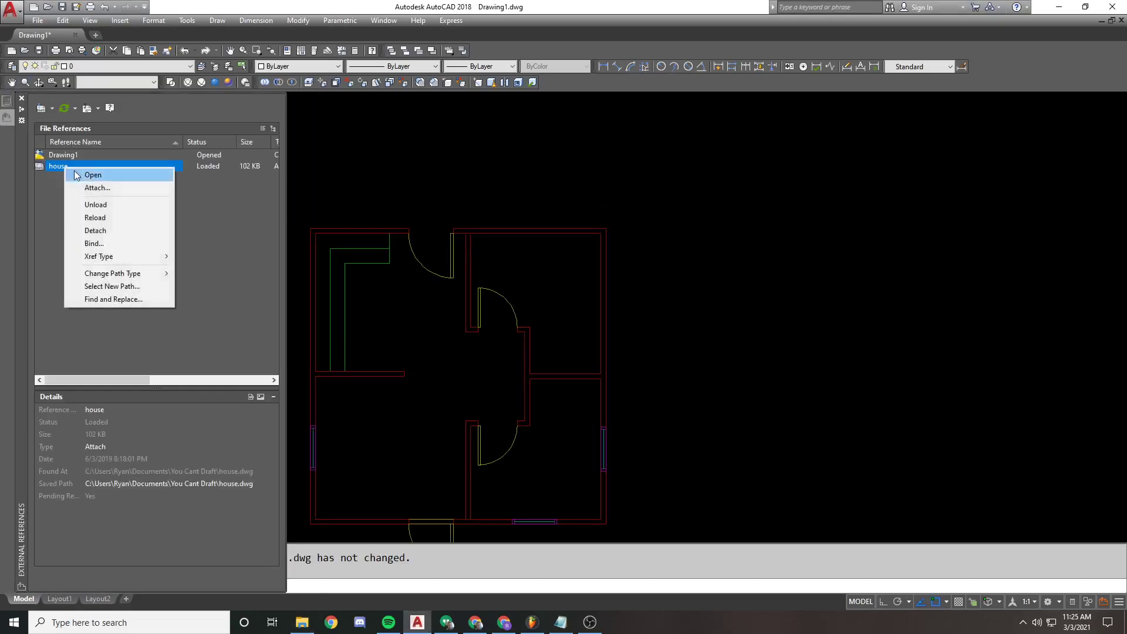
pyautogui.click(118, 218)
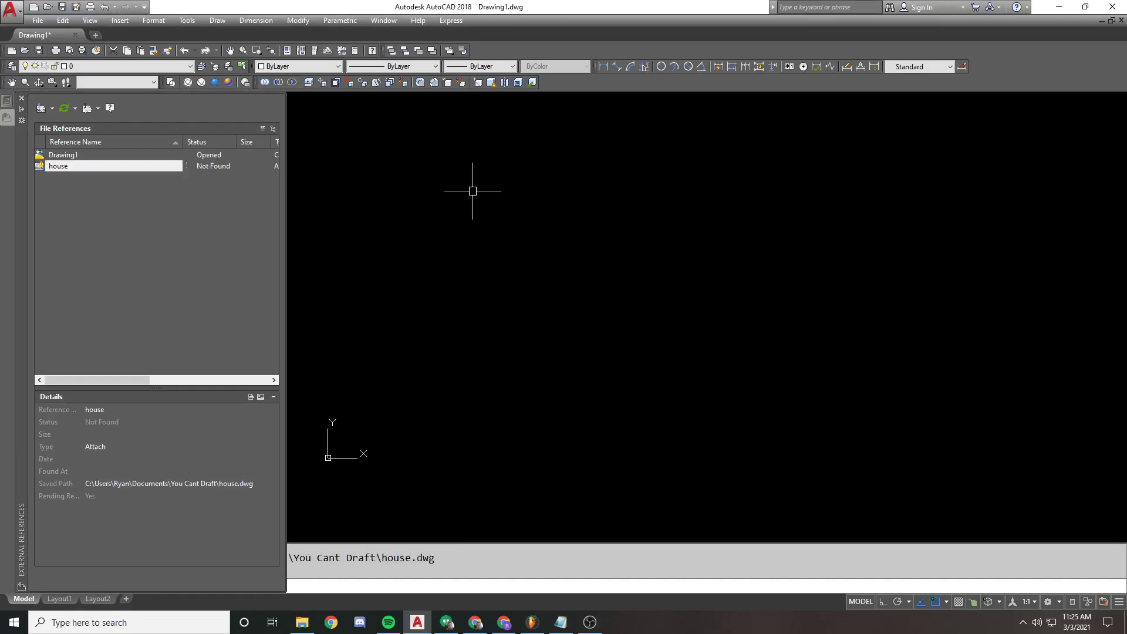
# Widen the references list and review the house xref's Saved Path, leaving it unchanged.
pyautogui.moveTo(6, 118)
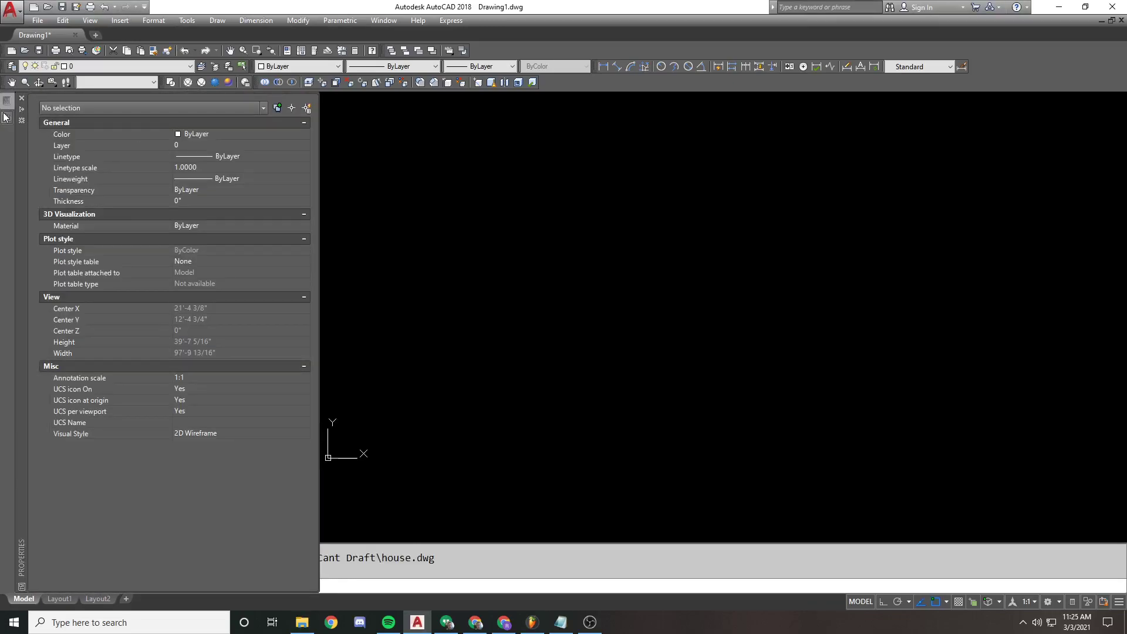
pyautogui.click(206, 168)
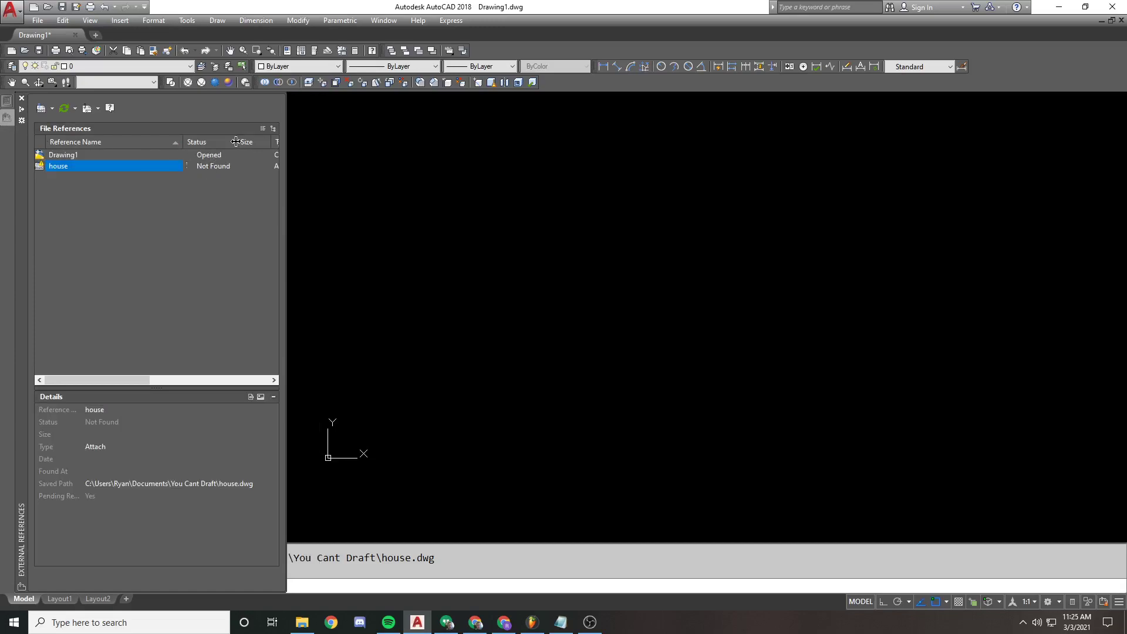
pyautogui.moveTo(287, 141); pyautogui.dragTo(404, 144)
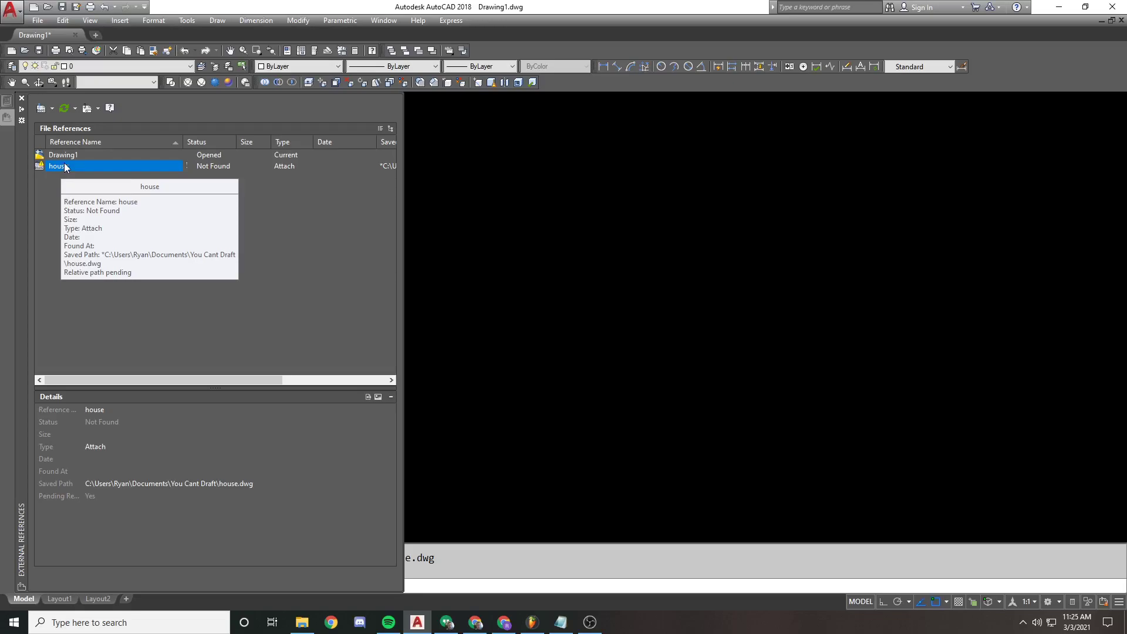
pyautogui.click(247, 483)
pyautogui.click(273, 480)
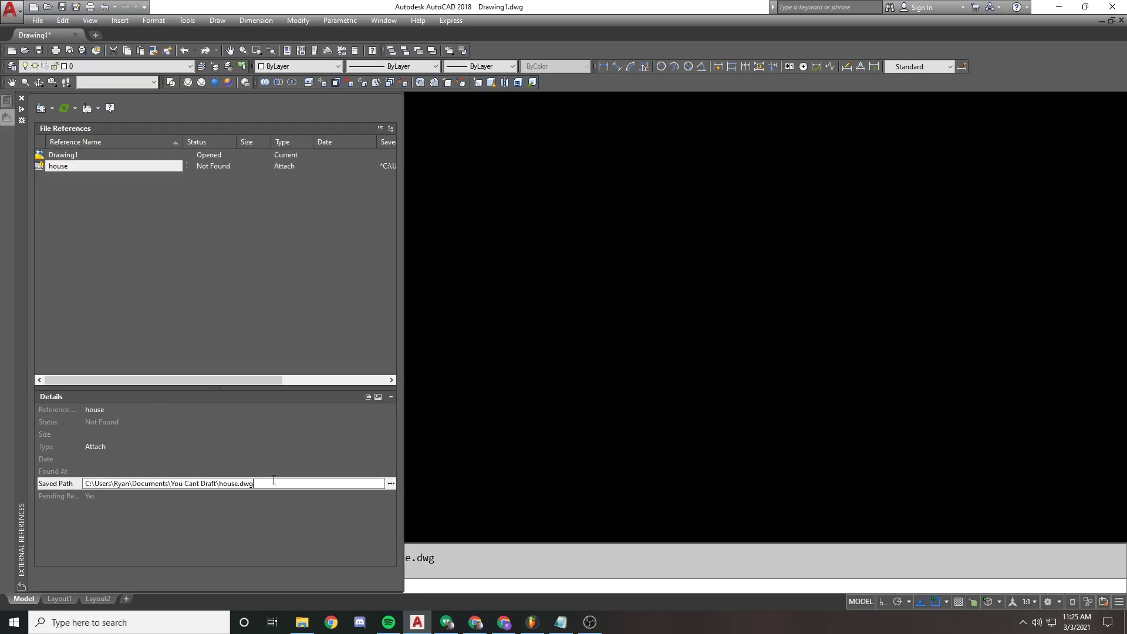
pyautogui.click(58, 173)
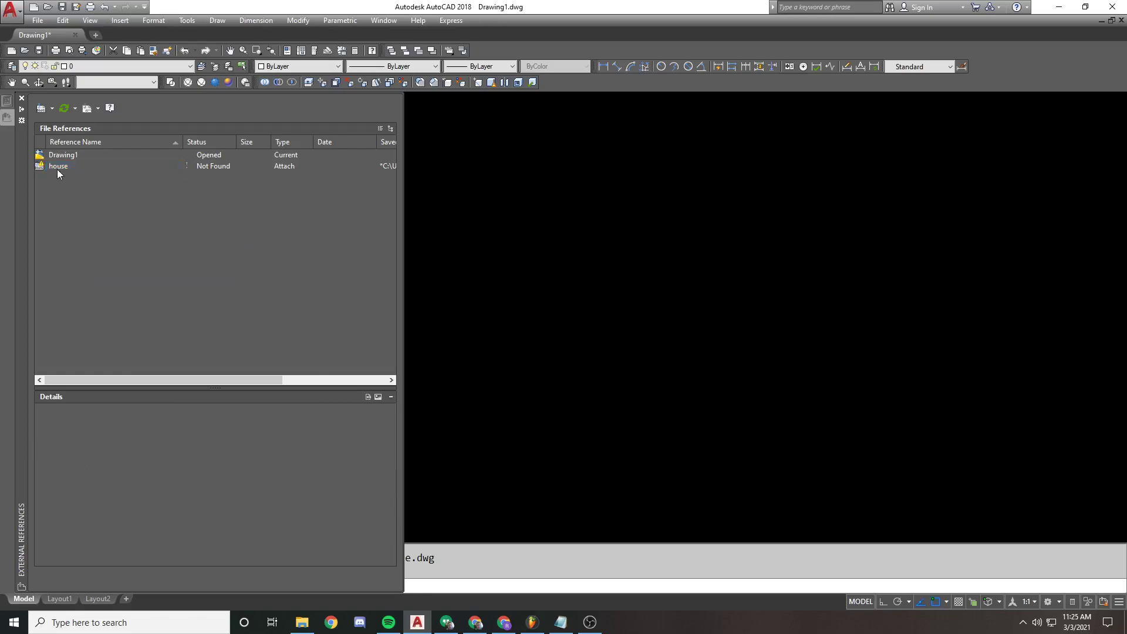
# Reload the house xref again so its status returns to Loaded.
pyautogui.moveTo(58, 167)
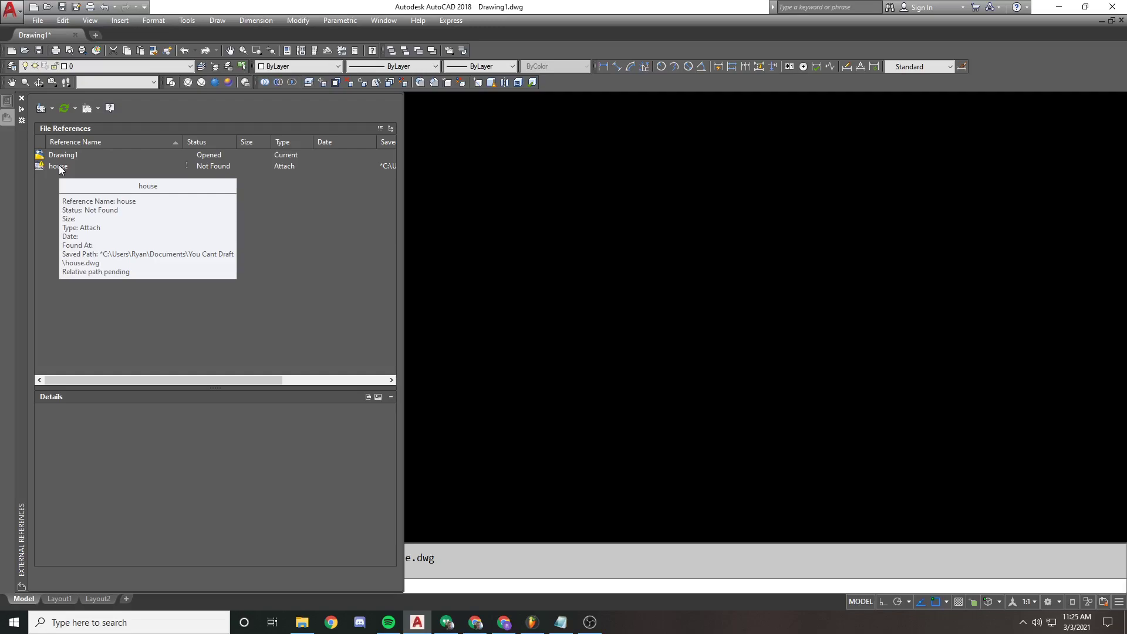
pyautogui.click(52, 166)
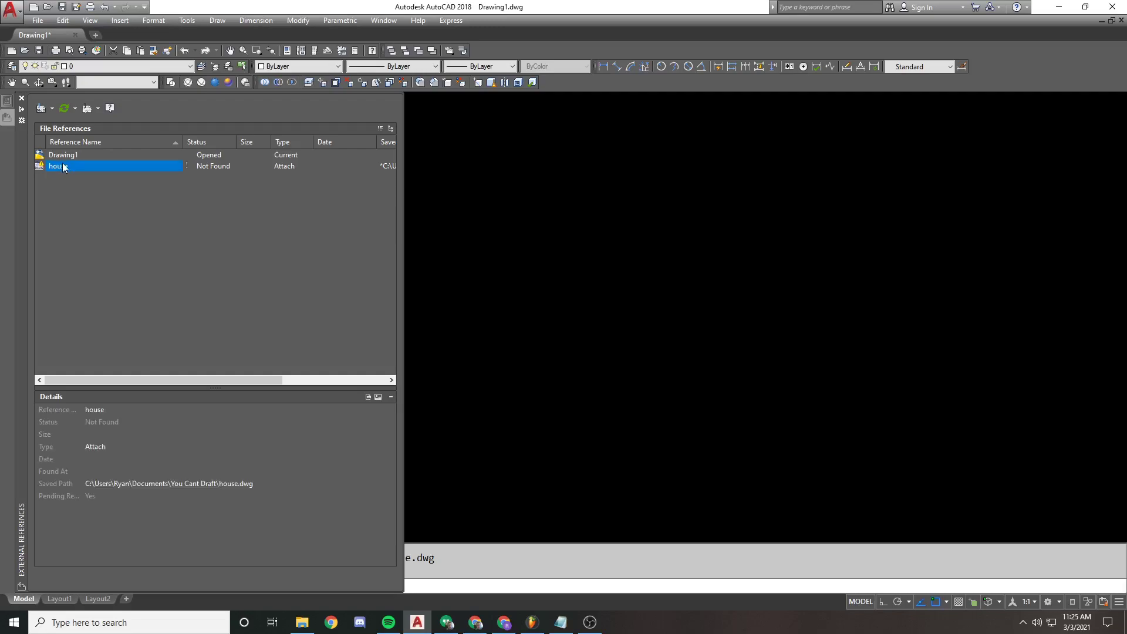
pyautogui.rightClick(56, 166)
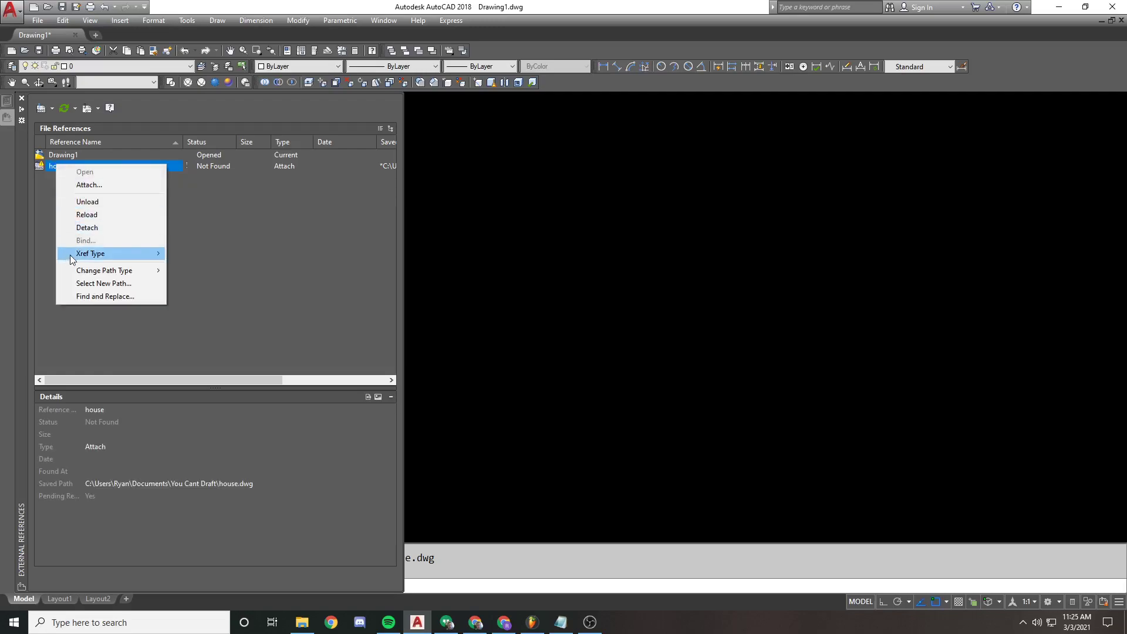
pyautogui.click(264, 225)
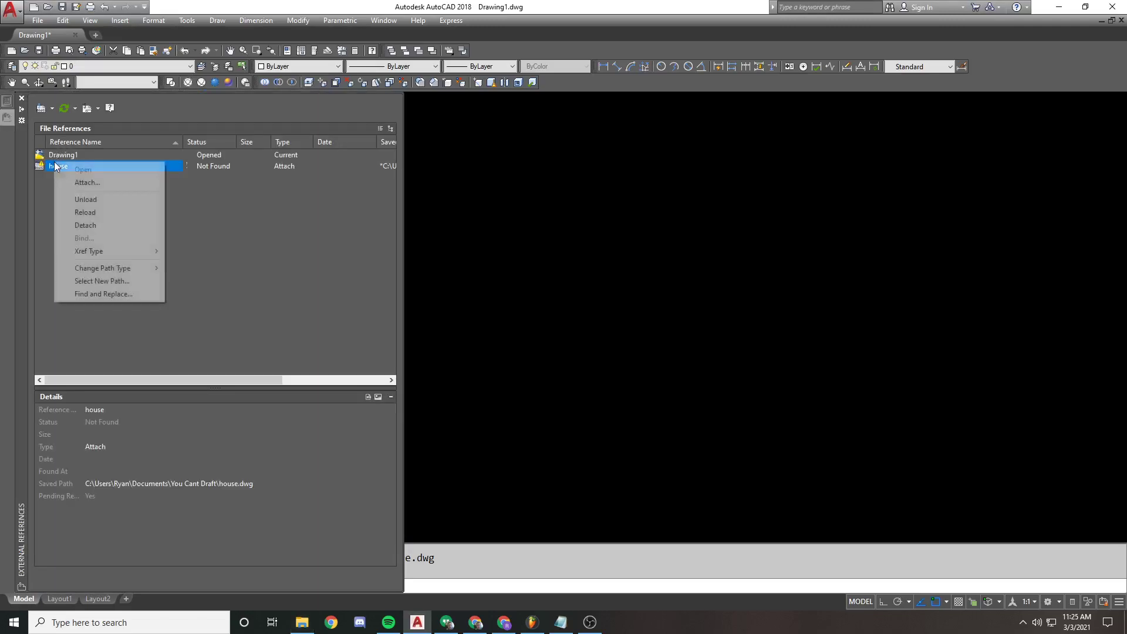
pyautogui.click(97, 214)
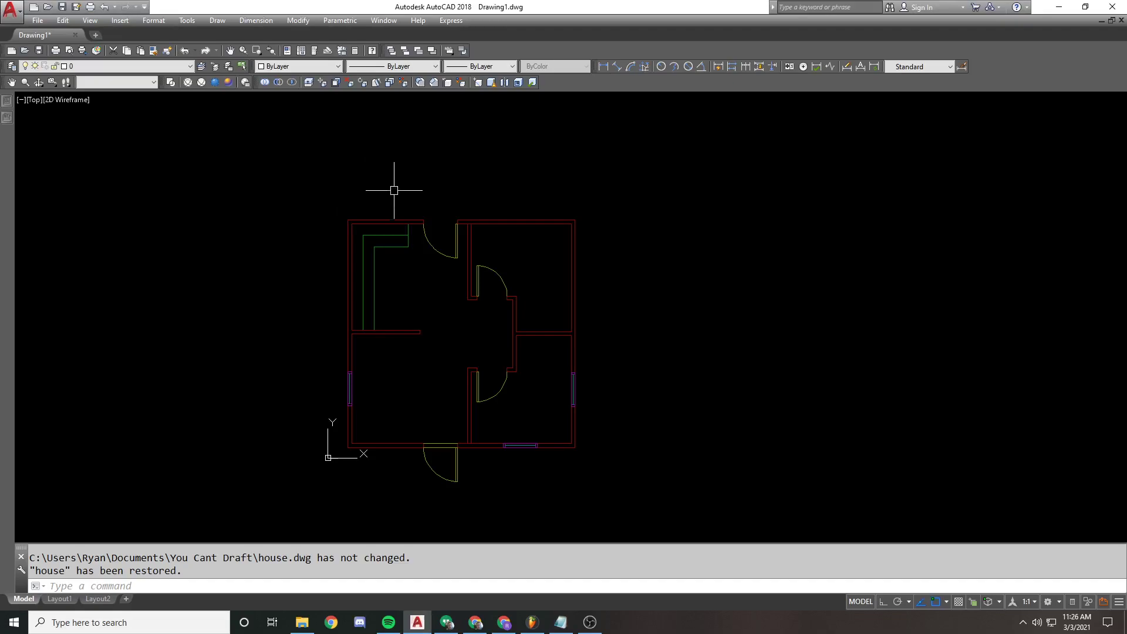
# Create a new layer named 'text' coloured cyan in the Layer Properties Manager.
pyautogui.click(140, 67)
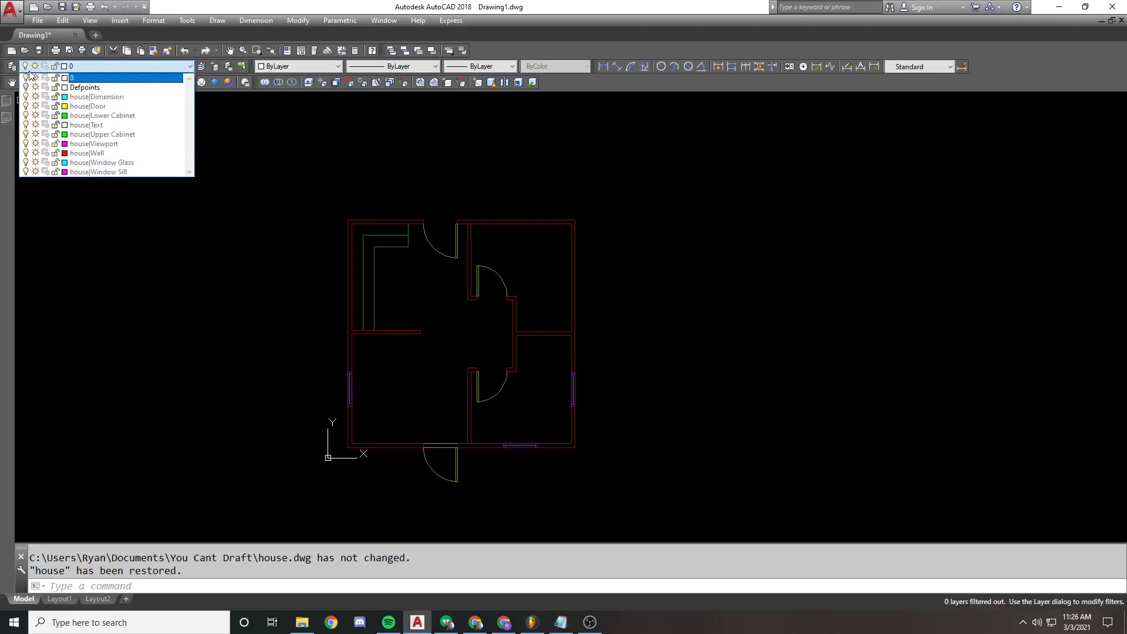
pyautogui.click(72, 77)
pyautogui.click(12, 66)
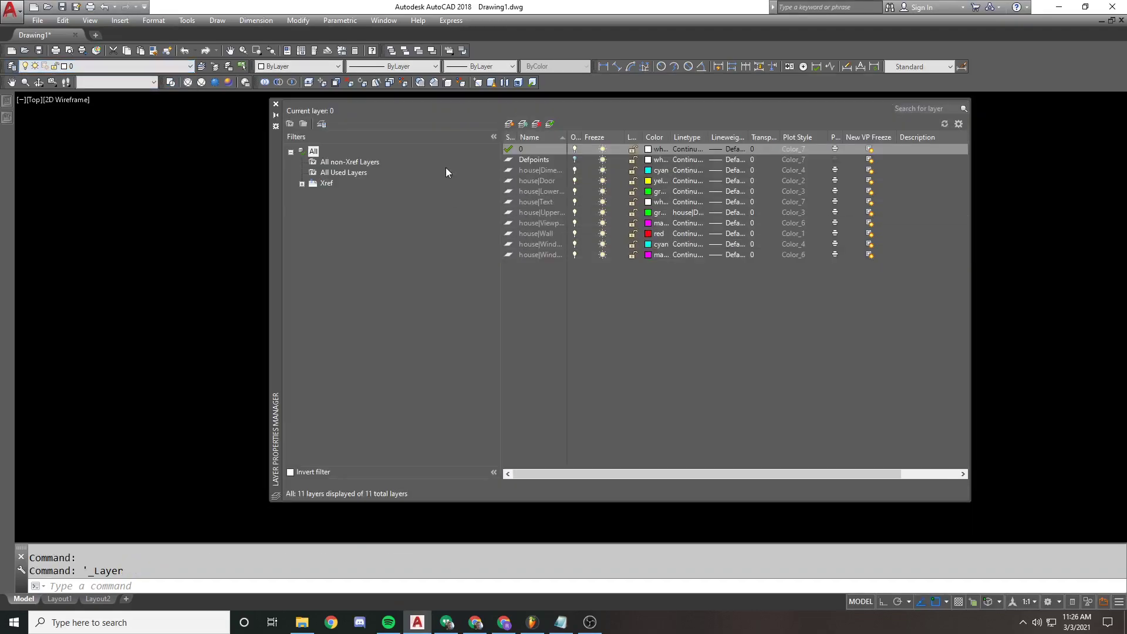
pyautogui.click(509, 124)
pyautogui.write('text')
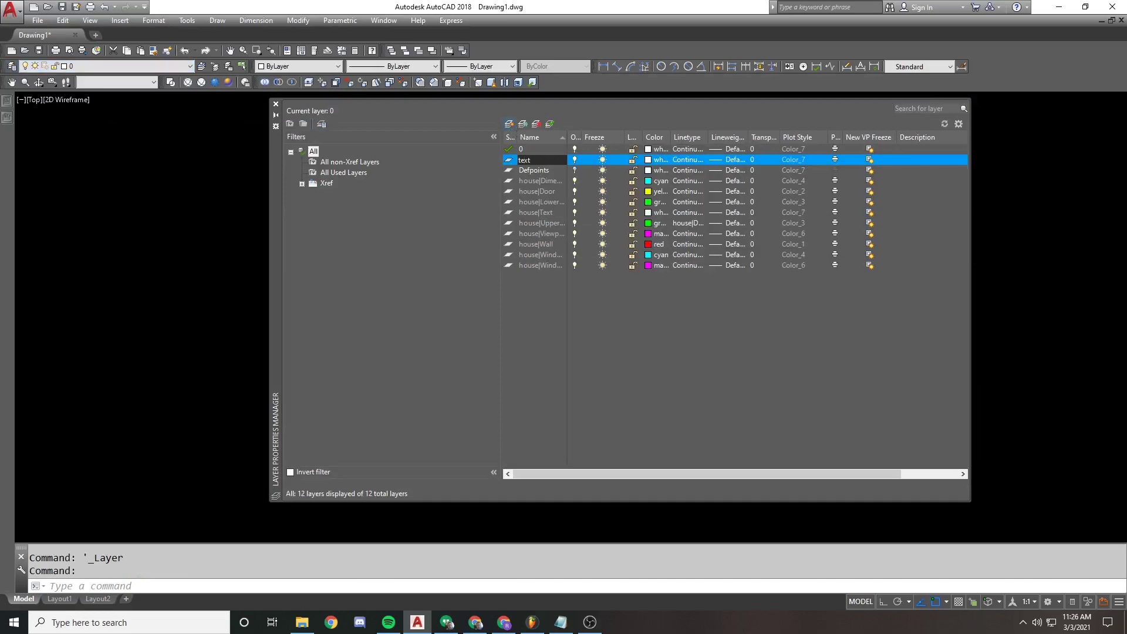
pyautogui.press('Return')
pyautogui.click(653, 160)
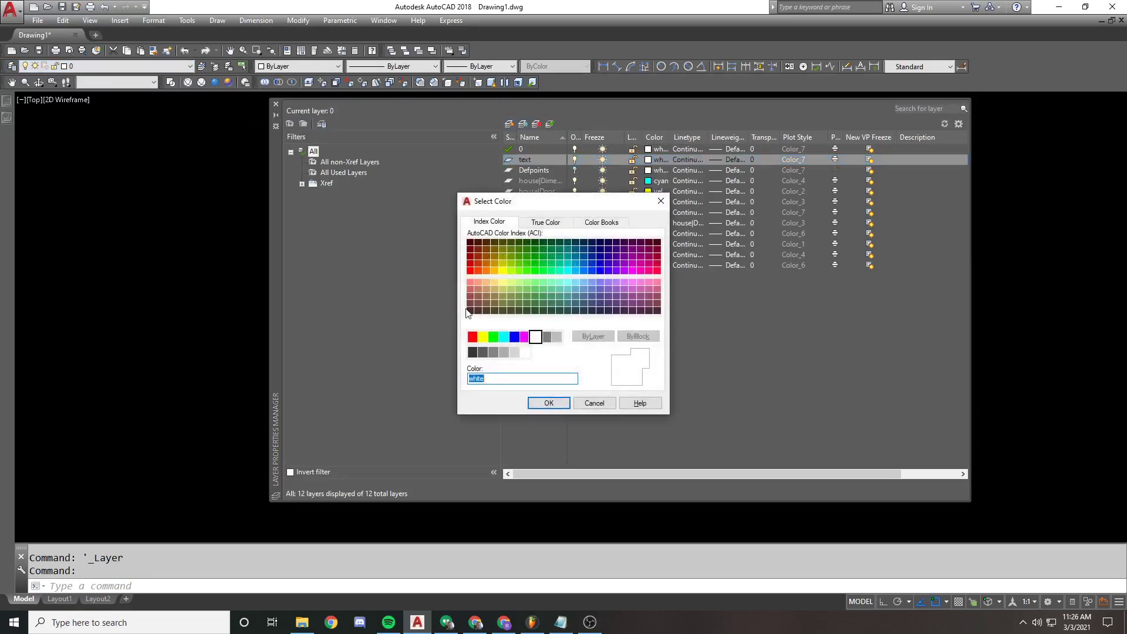
pyautogui.click(504, 336)
pyautogui.click(535, 403)
pyautogui.click(275, 104)
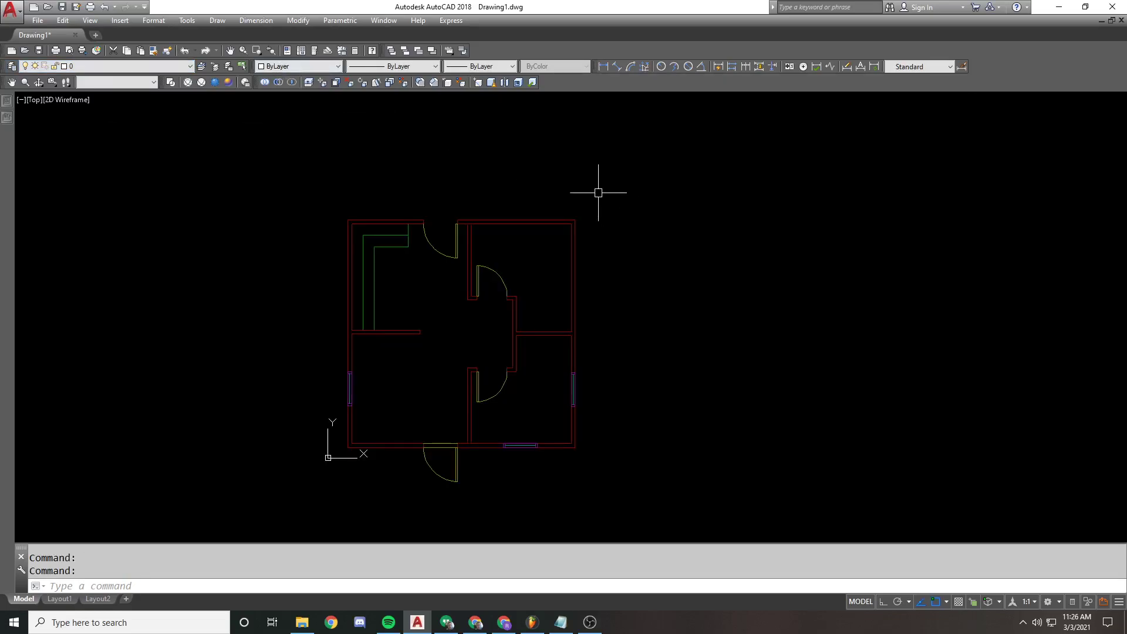
# Write single-line text 'test', height 12, default rotation, above the floor plan.
pyautogui.write('text')
pyautogui.press('Return')
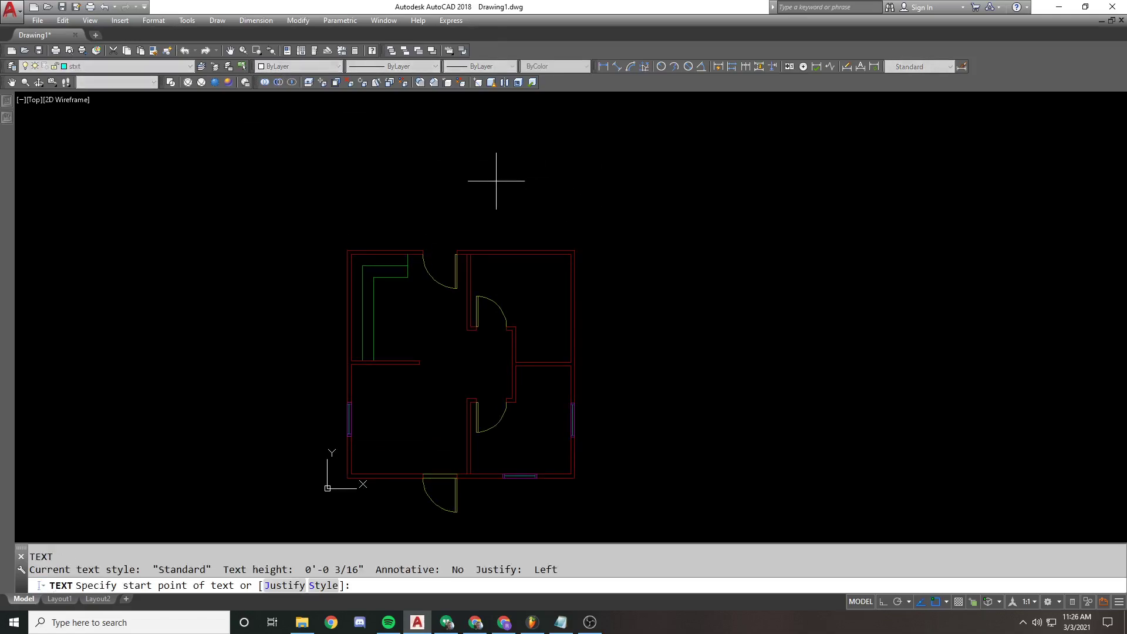
pyautogui.click(496, 181)
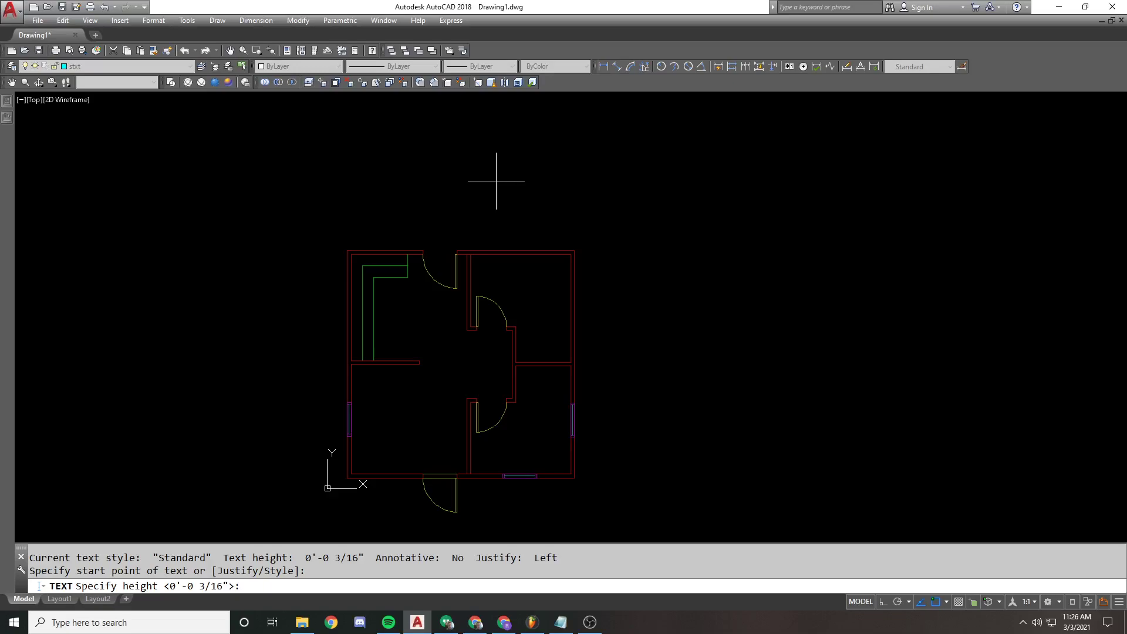
pyautogui.write('12')
pyautogui.press('Return')
pyautogui.press('Return')
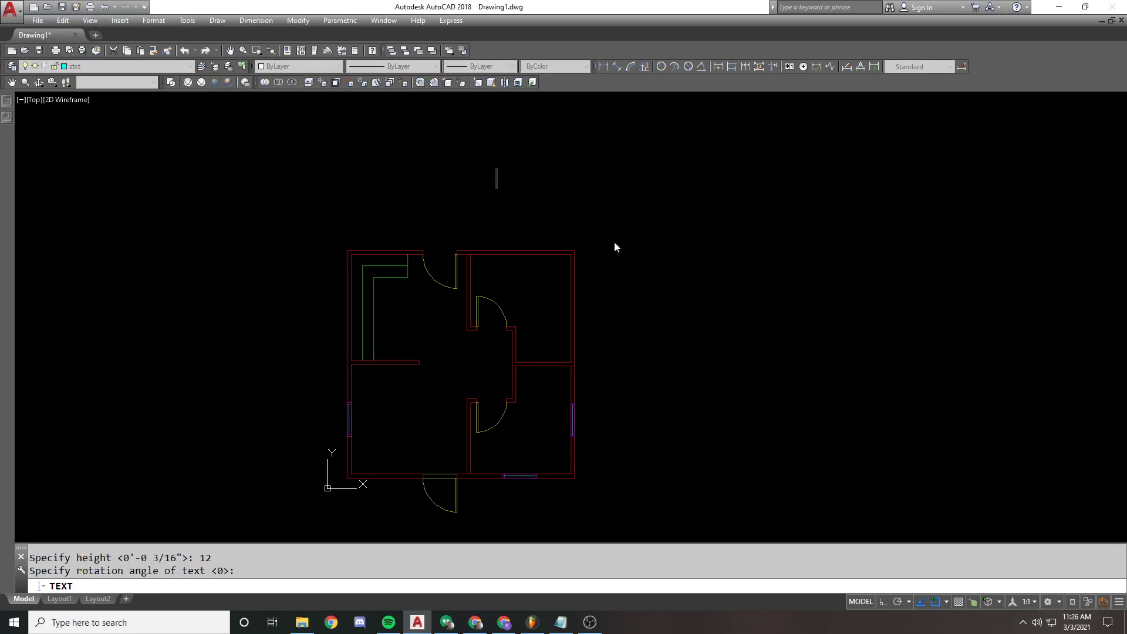
pyautogui.write('test')
pyautogui.press('Return')
pyautogui.press('Return')
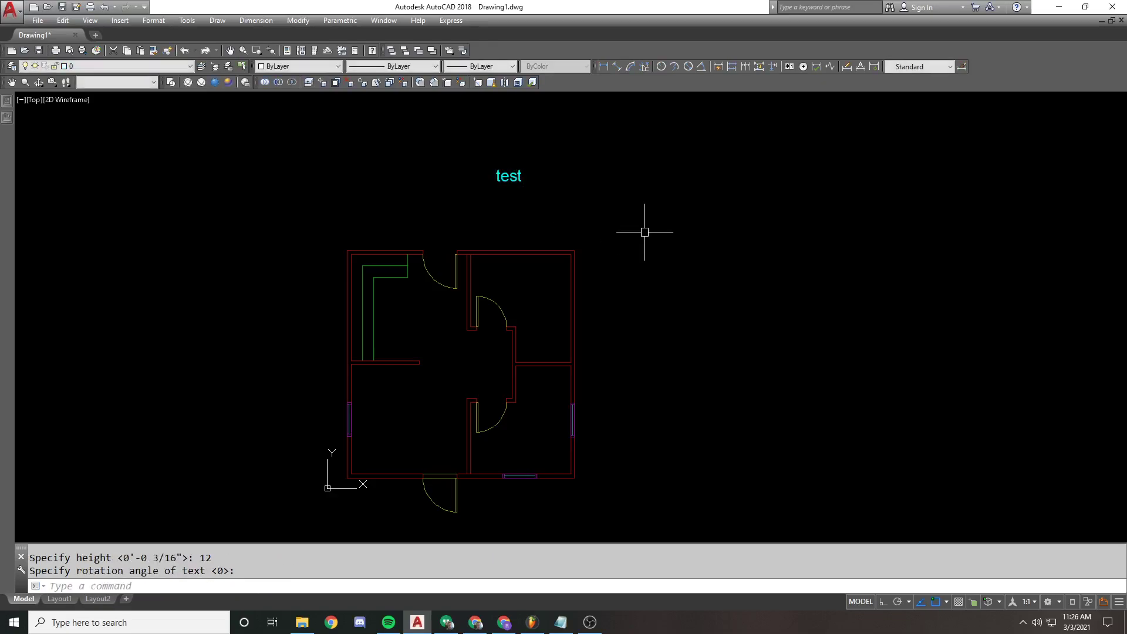
pyautogui.scroll(-1, 580, 193)
pyautogui.click(670, 244)
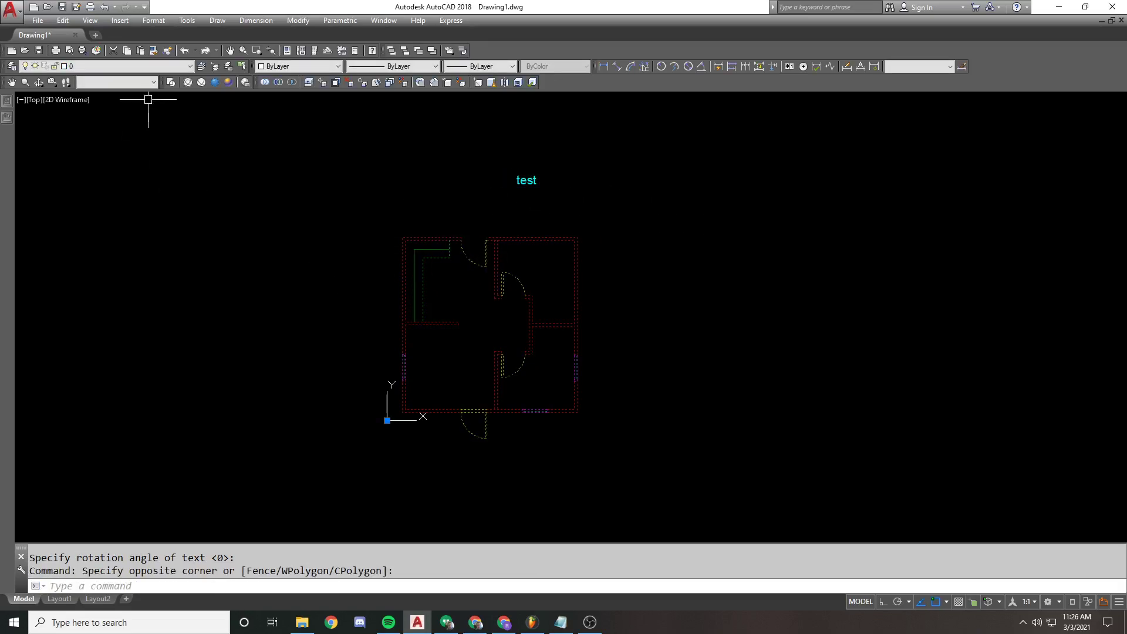
# Detach the house reference from the drawing.
pyautogui.press('Escape')
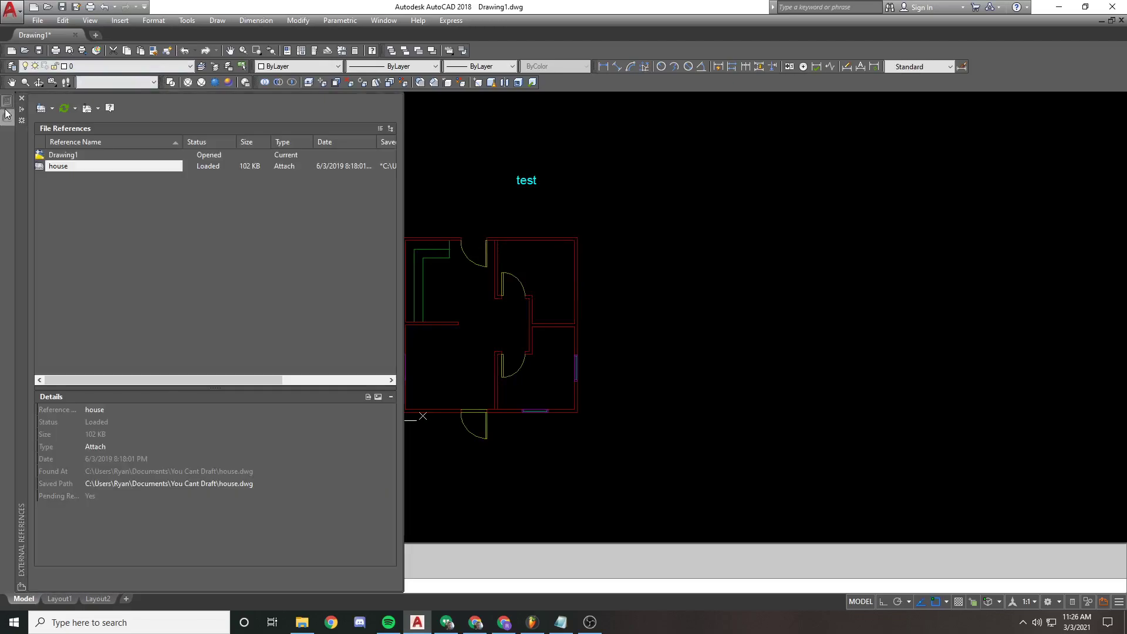
pyautogui.click(7, 118)
pyautogui.rightClick(52, 168)
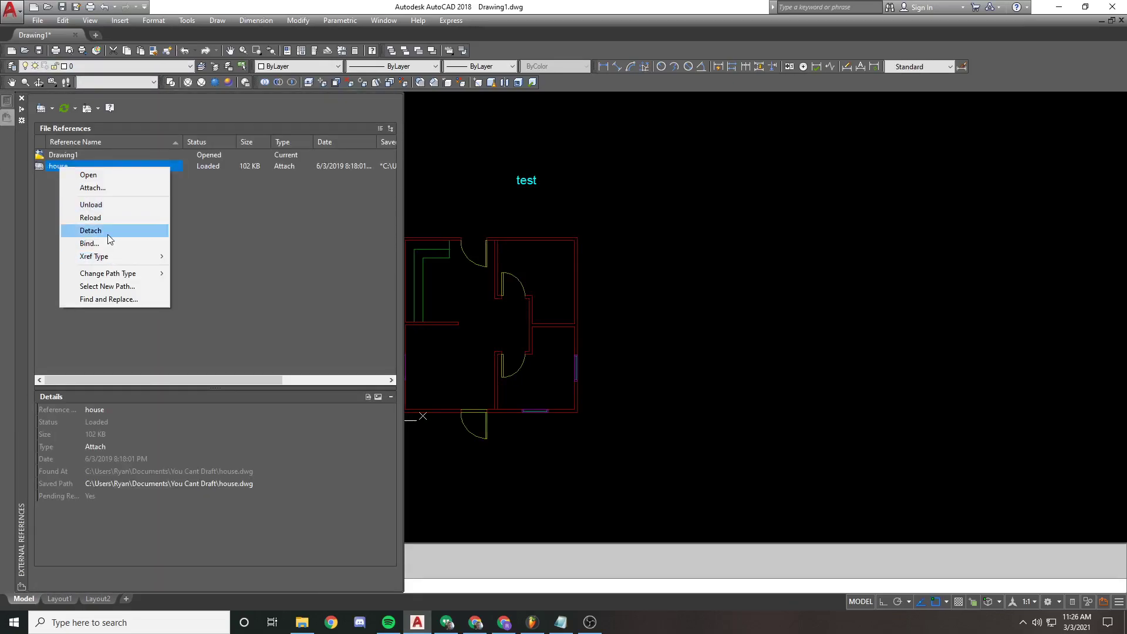
pyautogui.click(76, 231)
# Make 'text' the current layer.
pyautogui.click(41, 109)
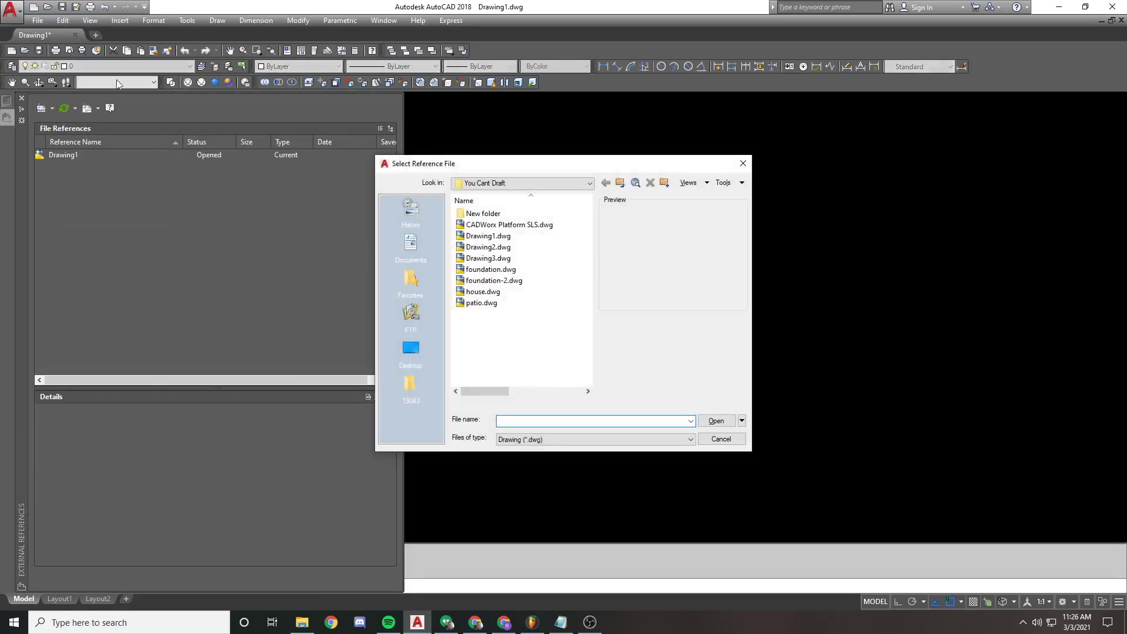
pyautogui.press('Escape')
pyautogui.click(123, 69)
pyautogui.click(88, 104)
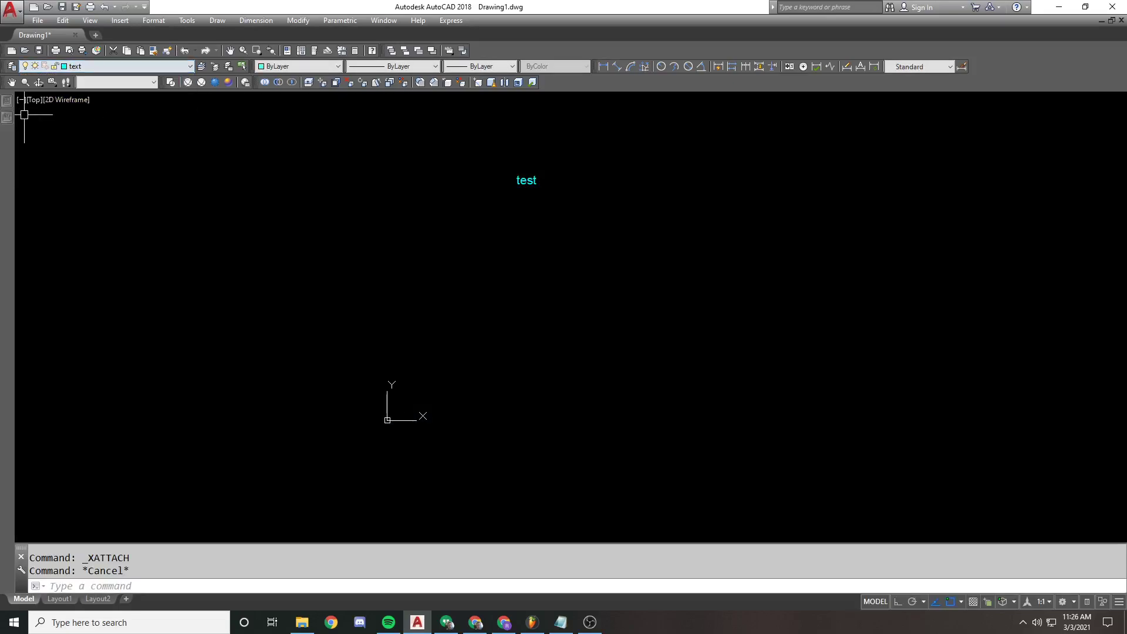
# Attach house.dwg again as an external reference.
pyautogui.moveTo(8, 104)
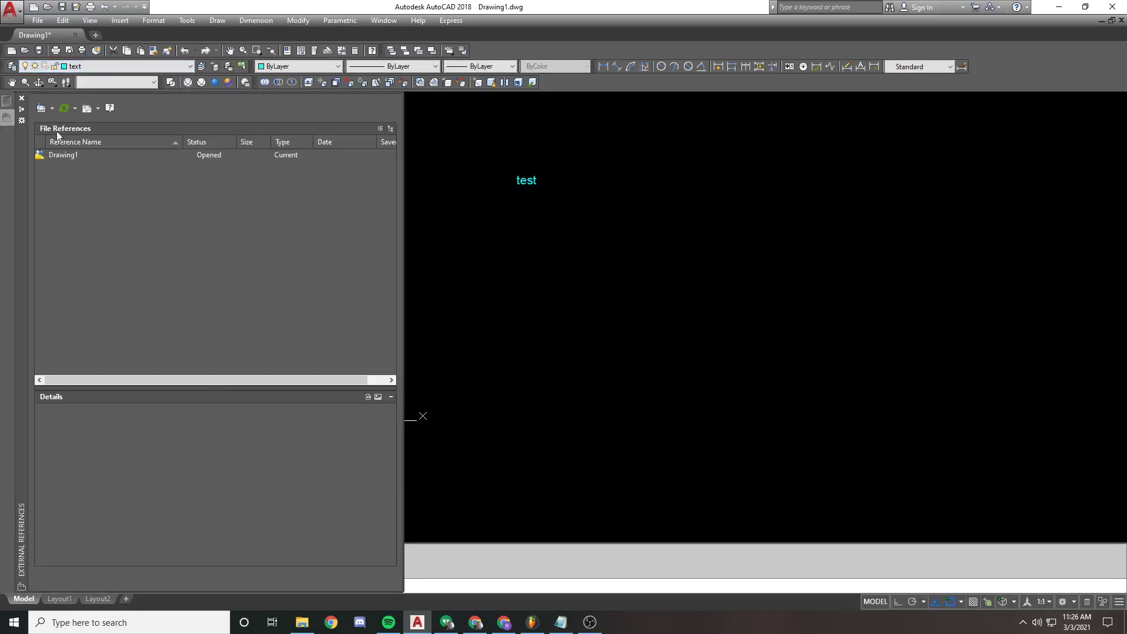
pyautogui.click(41, 109)
pyautogui.doubleClick(484, 292)
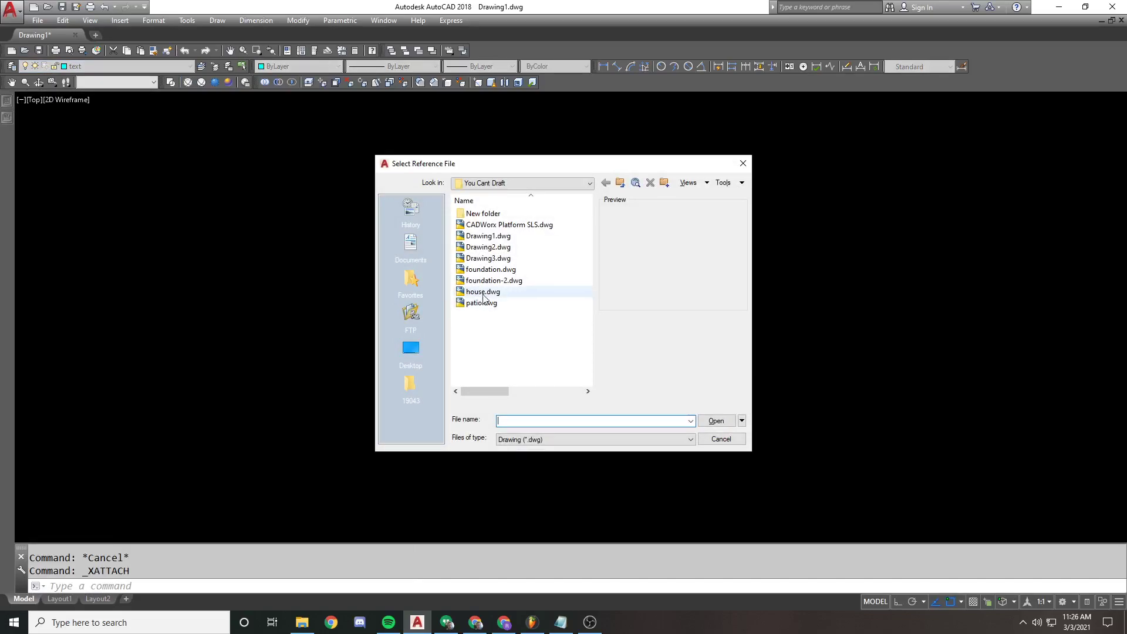
pyautogui.click(599, 422)
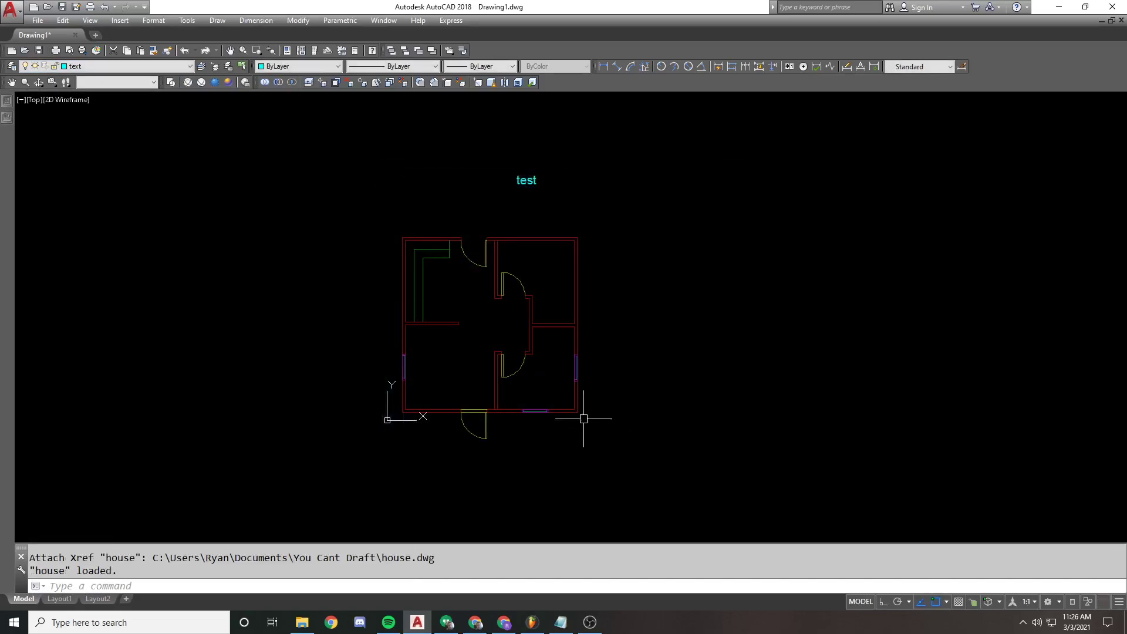
pyautogui.click(763, 381)
pyautogui.press('Escape')
pyautogui.press('Escape')
# Move the house reference onto layer 0.
pyautogui.click(611, 272)
pyautogui.click(523, 221)
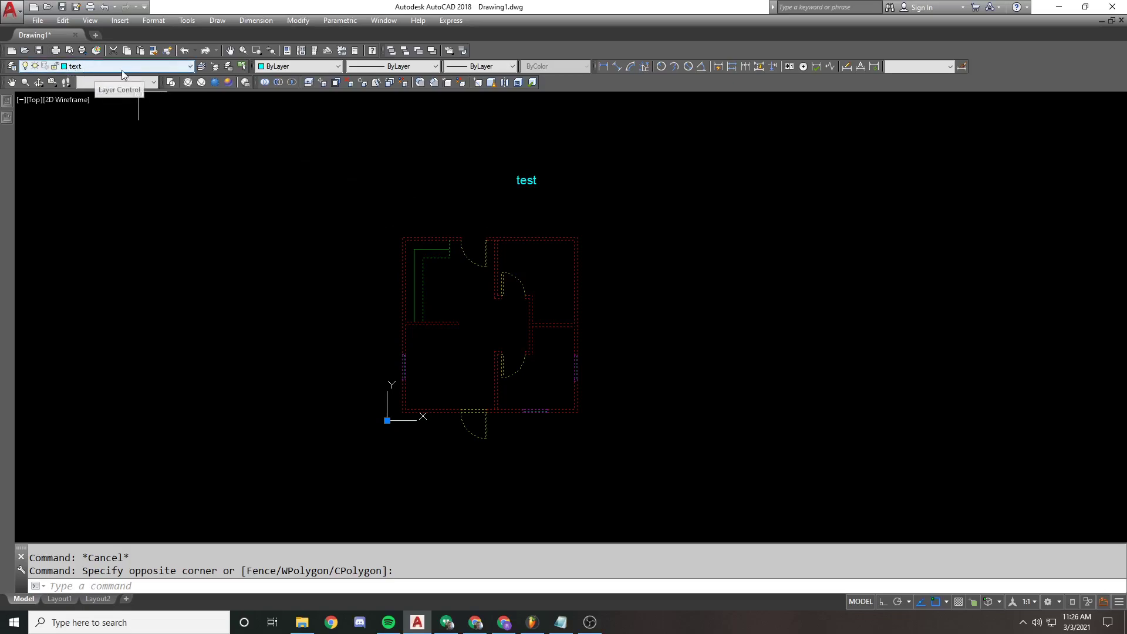
pyautogui.click(191, 66)
pyautogui.click(47, 77)
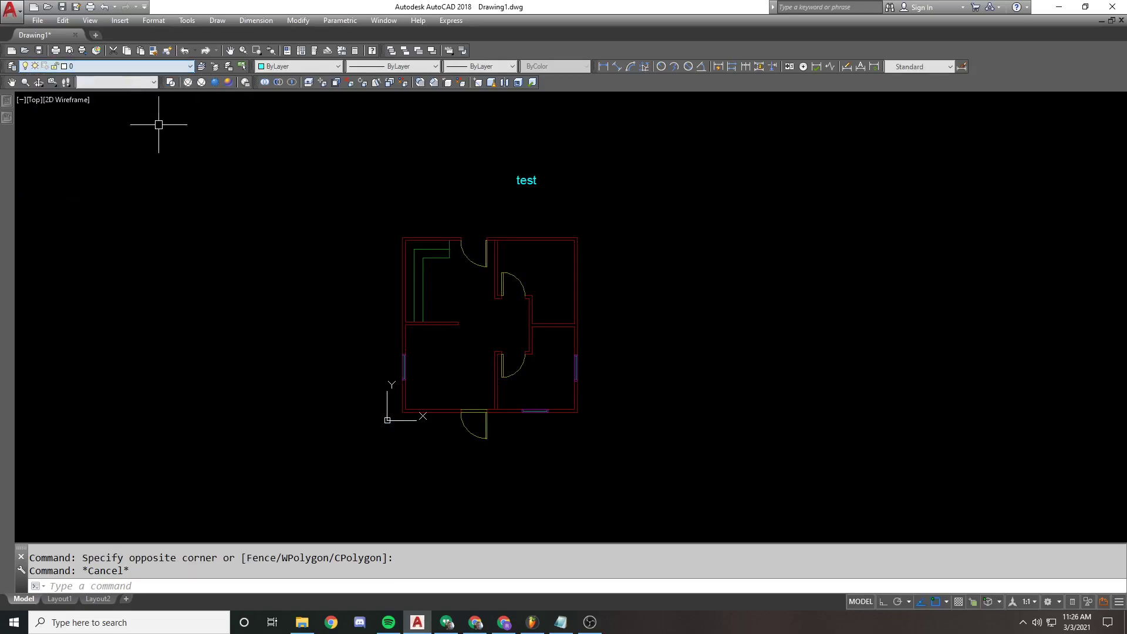
pyautogui.click(663, 257)
pyautogui.click(189, 143)
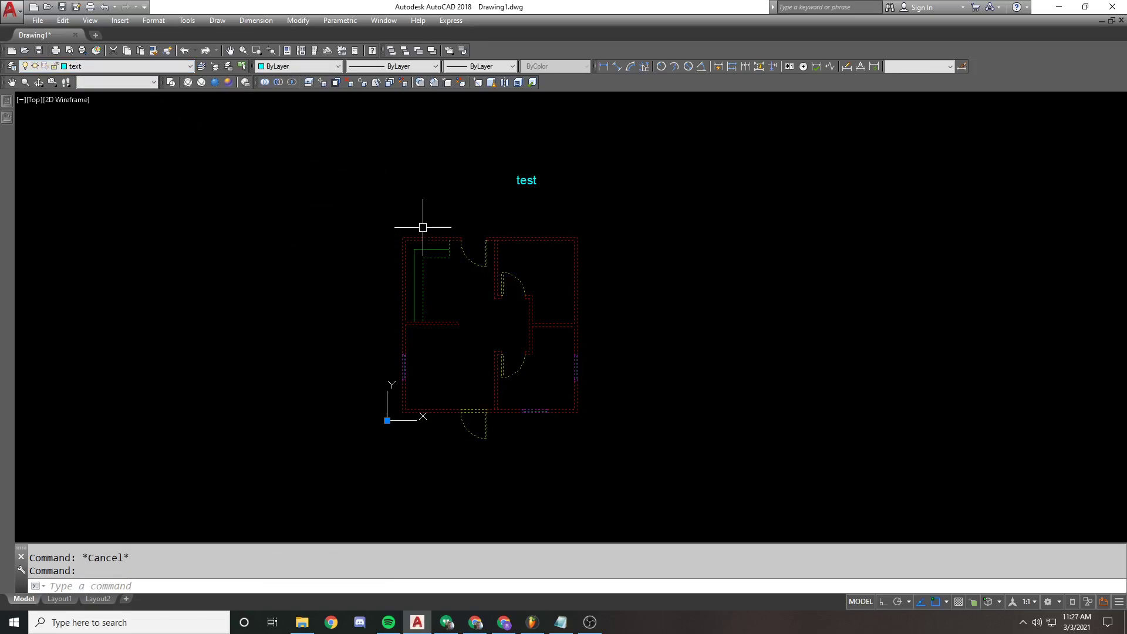
pyautogui.press('Escape')
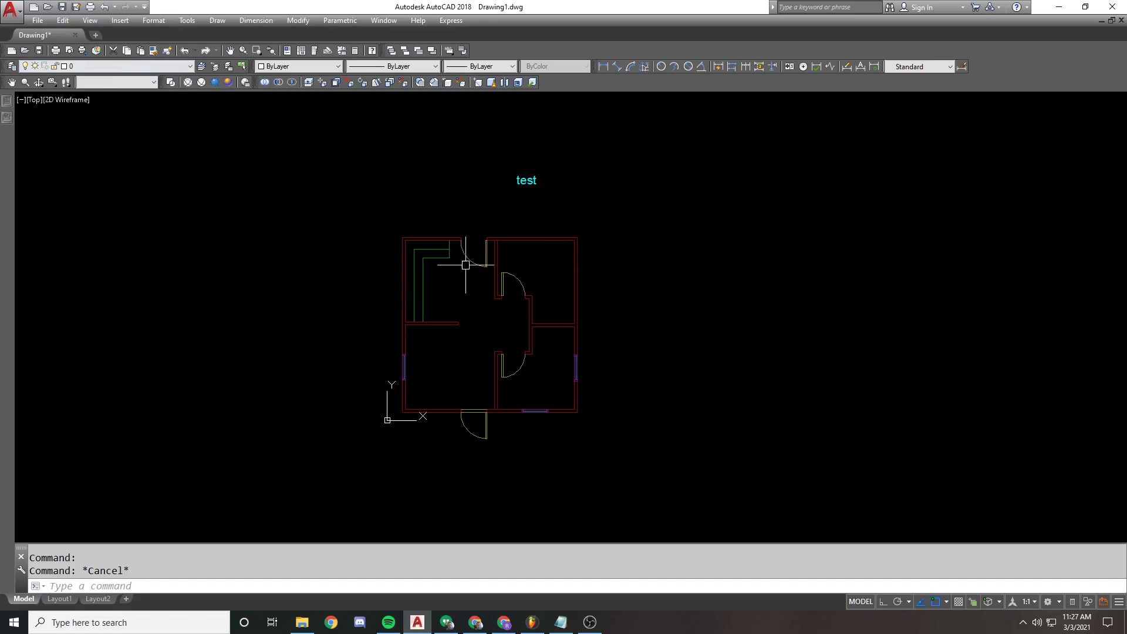
# Copy 'test' to six points: right, lower right and left of the plan, plus three rooms.
pyautogui.write('co')
pyautogui.press('Return')
pyautogui.click(553, 192)
pyautogui.click(483, 147)
pyautogui.press('Return')
pyautogui.click(517, 184)
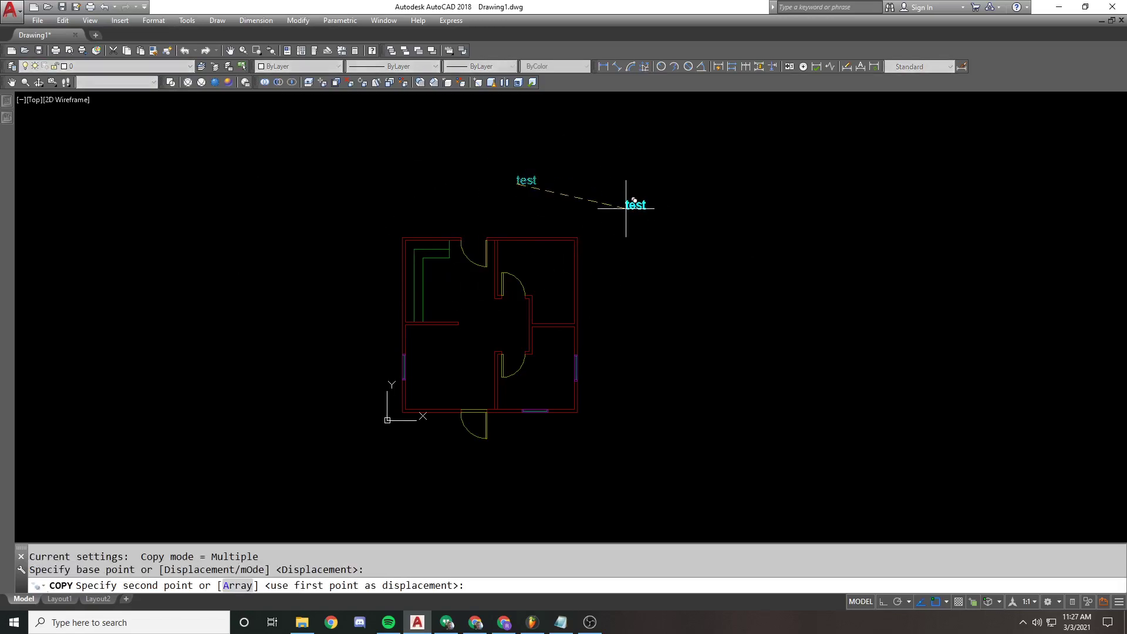
pyautogui.press('F8')
pyautogui.press('F8')
pyautogui.click(625, 252)
pyautogui.click(668, 375)
pyautogui.click(334, 377)
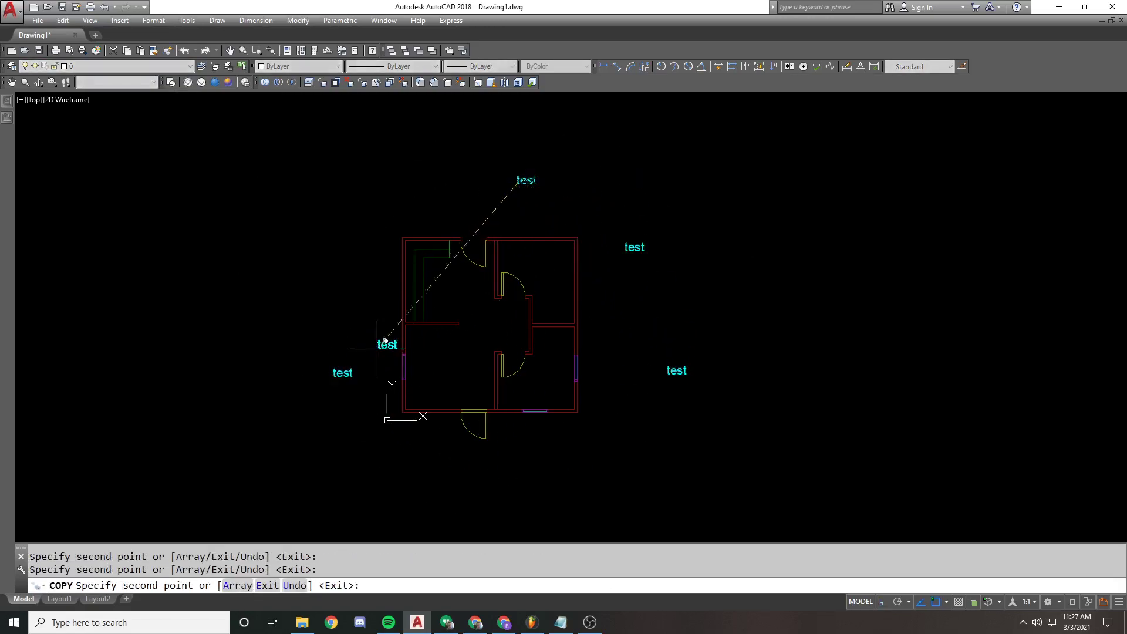
pyautogui.click(438, 361)
pyautogui.click(544, 269)
pyautogui.click(537, 374)
pyautogui.press('Return')
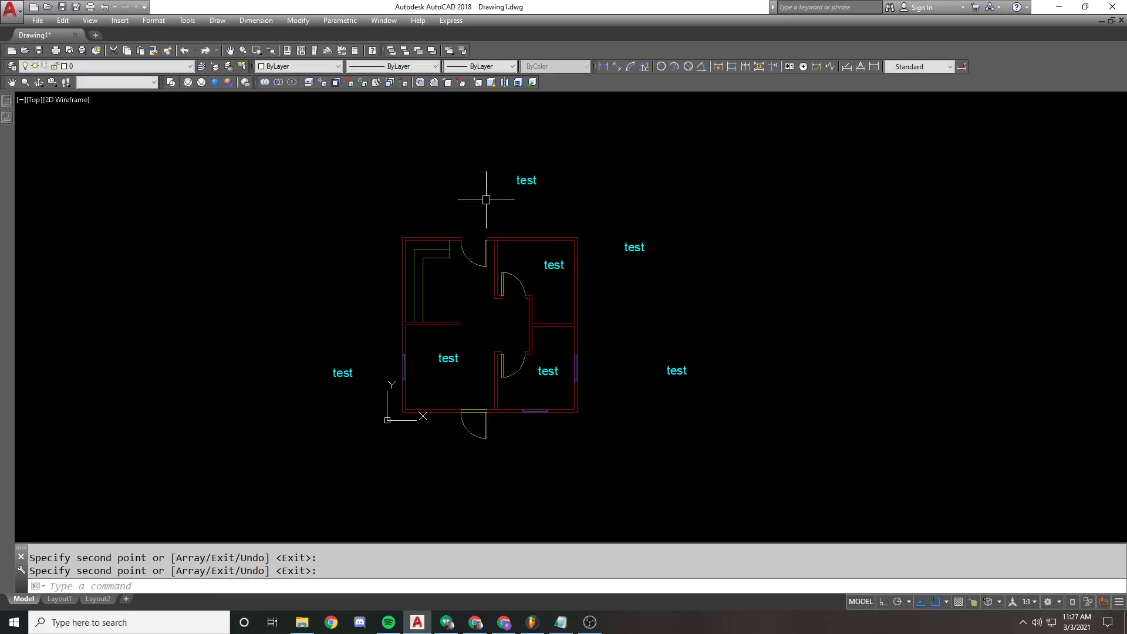
pyautogui.click(149, 67)
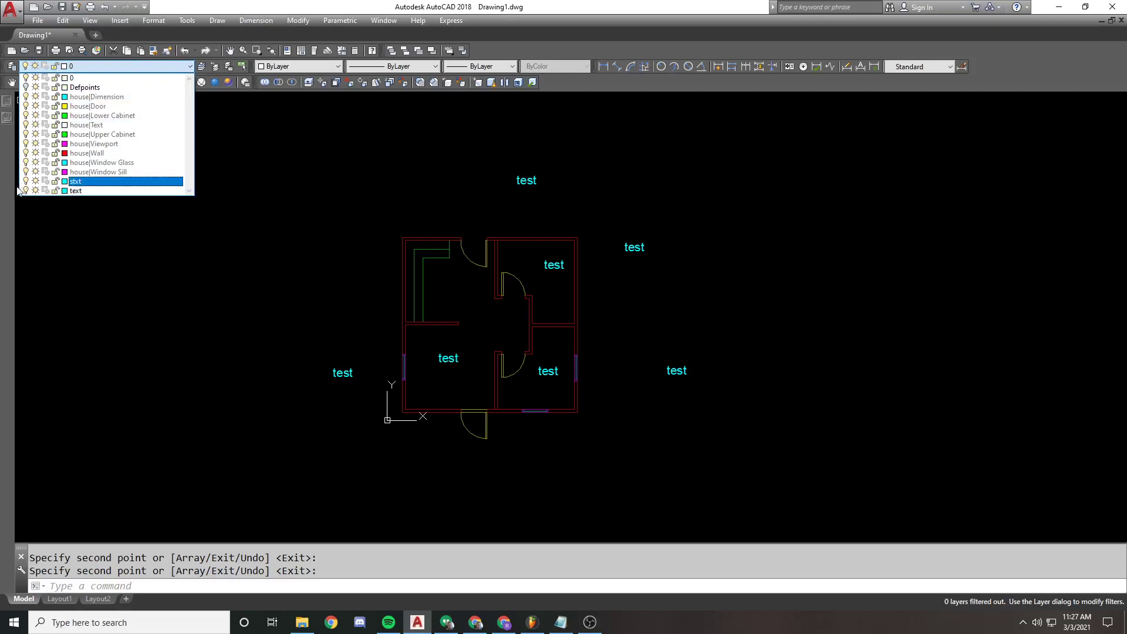
pyautogui.click(36, 191)
pyautogui.click(180, 244)
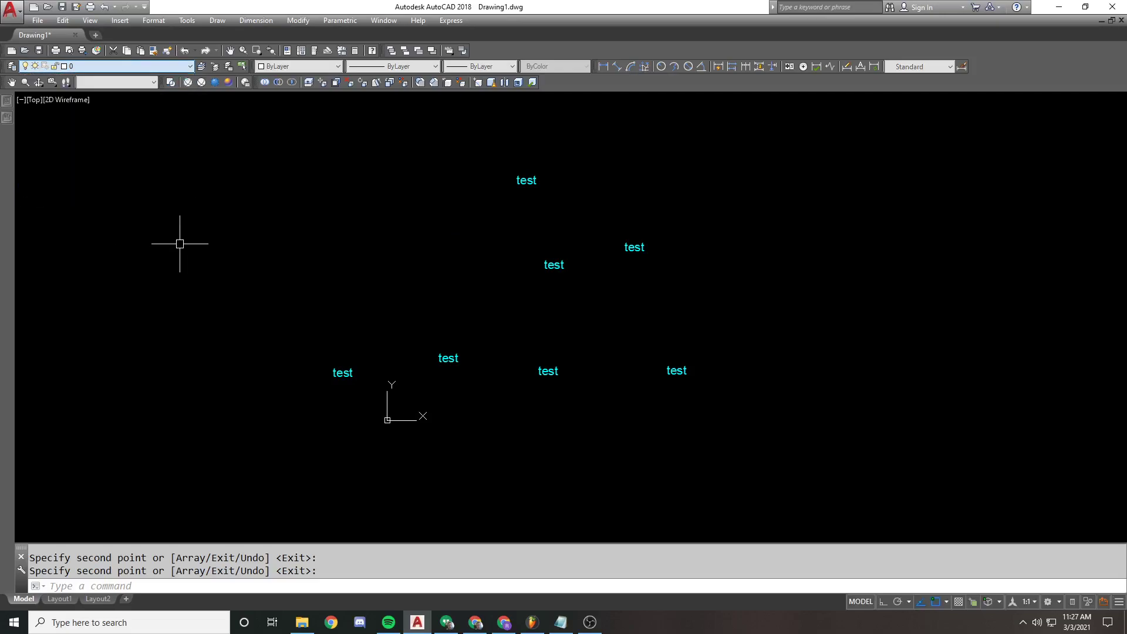
pyautogui.press('Return')
pyautogui.click(560, 261)
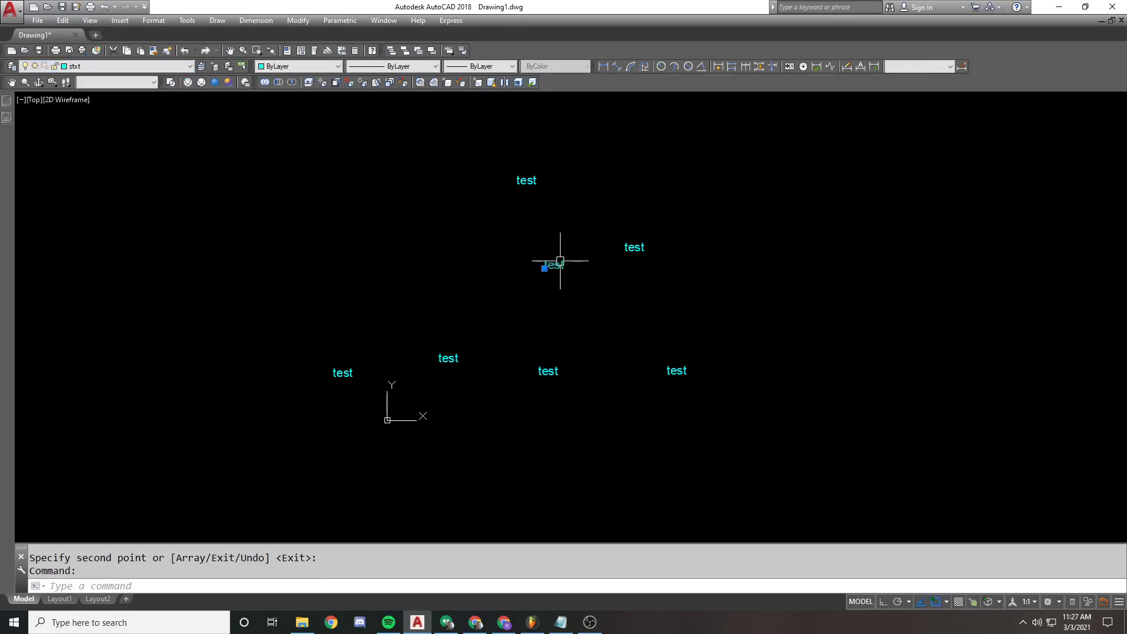
pyautogui.press('Escape')
pyautogui.click(766, 470)
pyautogui.click(239, 131)
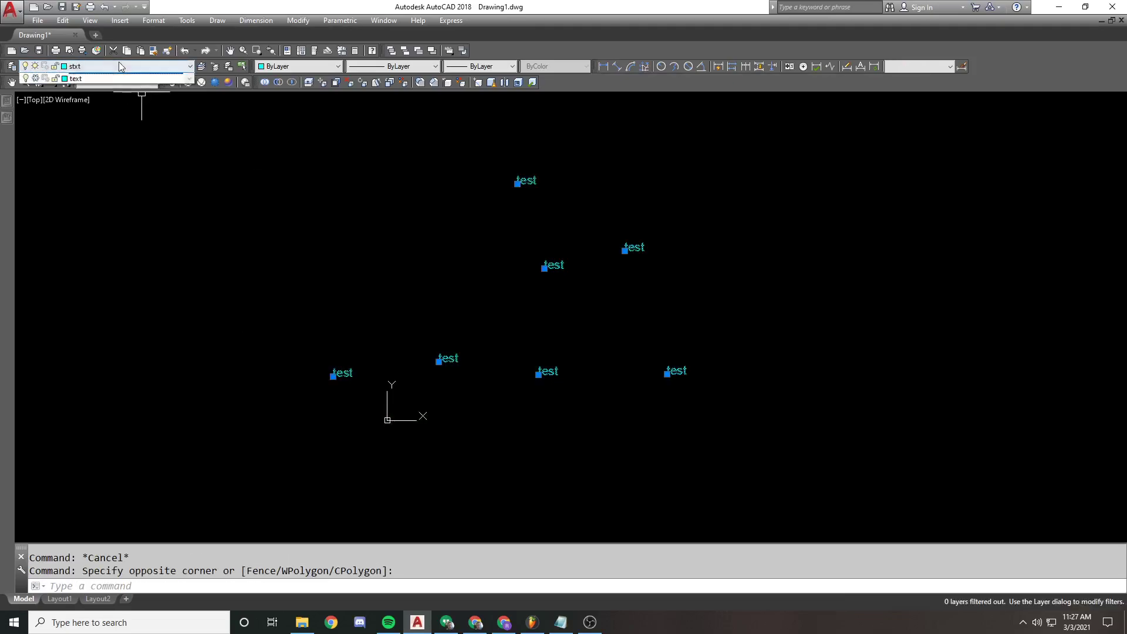
pyautogui.click(130, 67)
pyautogui.click(87, 190)
pyautogui.press('Return')
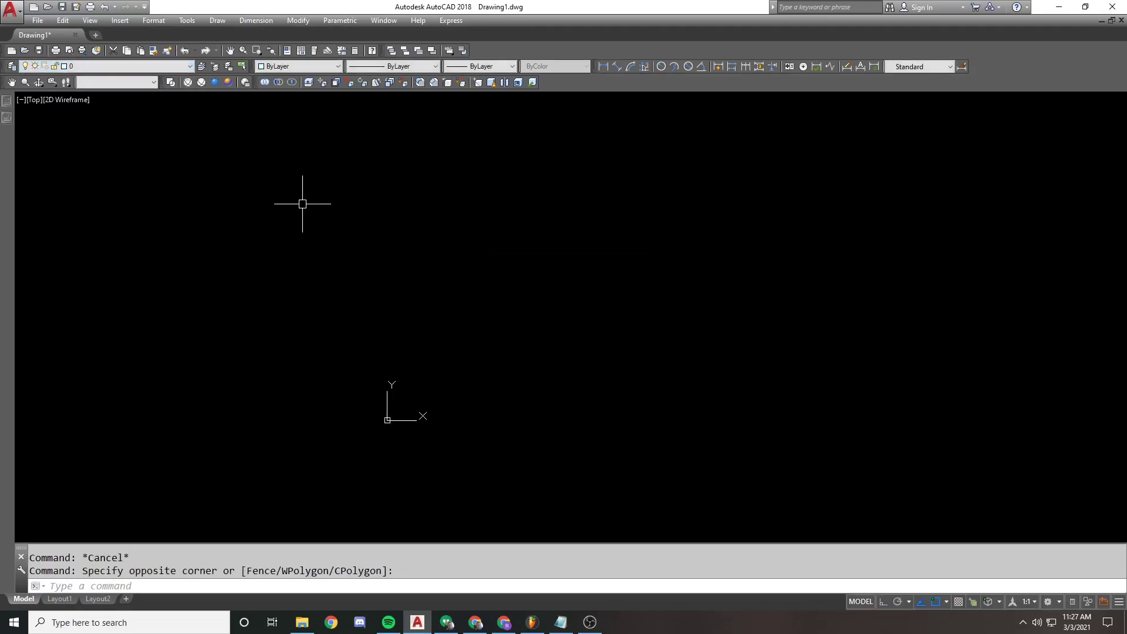
pyautogui.write('tt')
pyautogui.press('Escape')
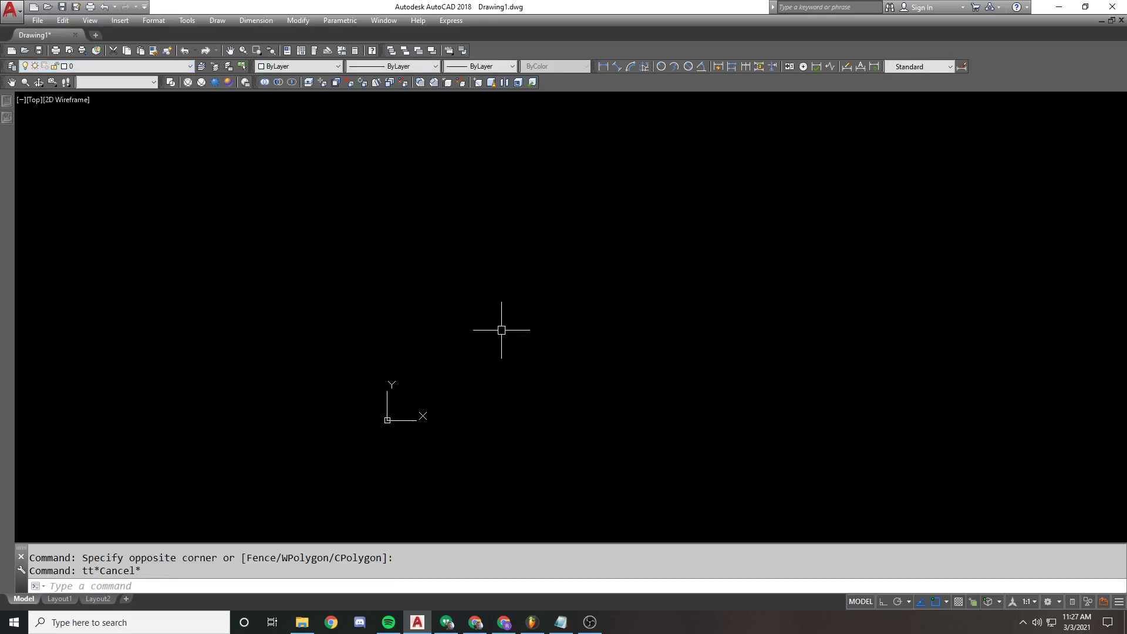
pyautogui.click(168, 71)
pyautogui.click(170, 66)
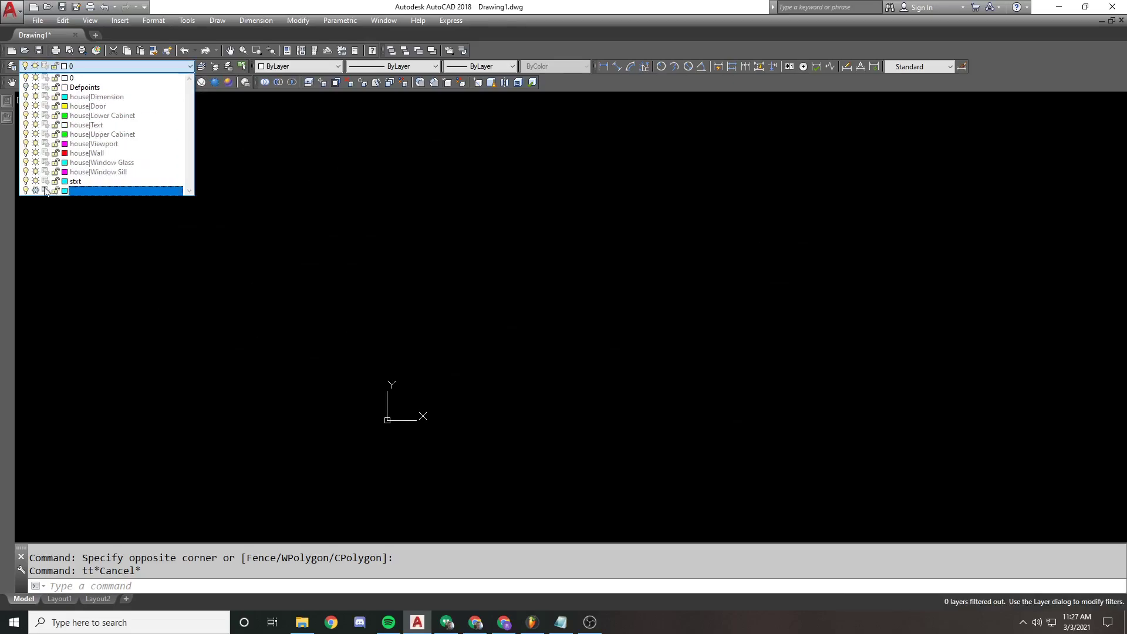
pyautogui.click(36, 190)
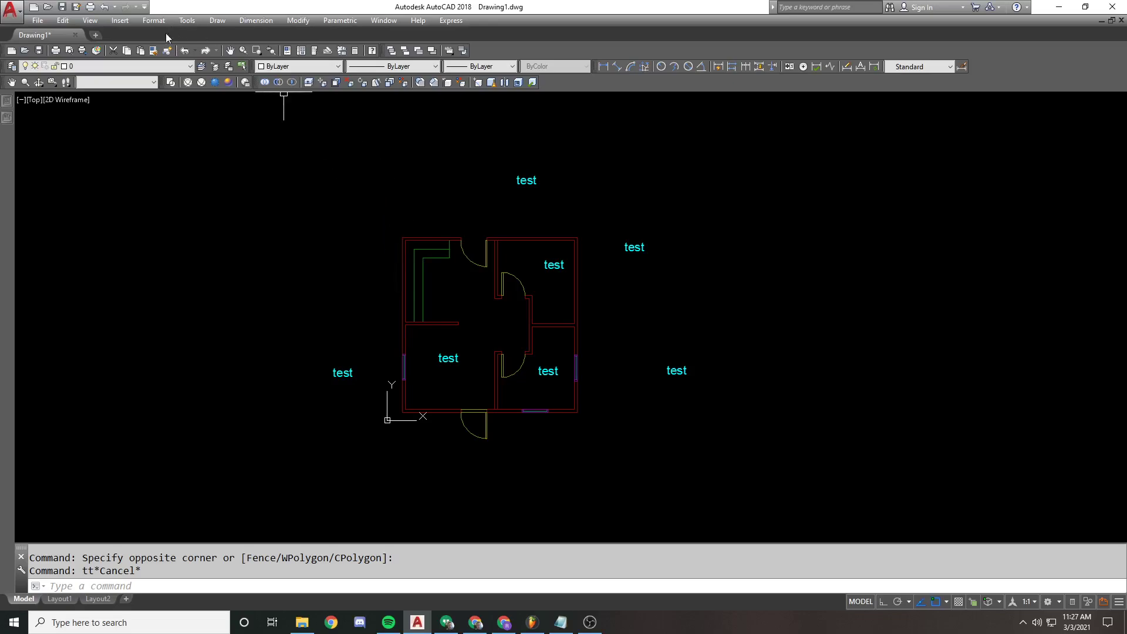
pyautogui.click(97, 67)
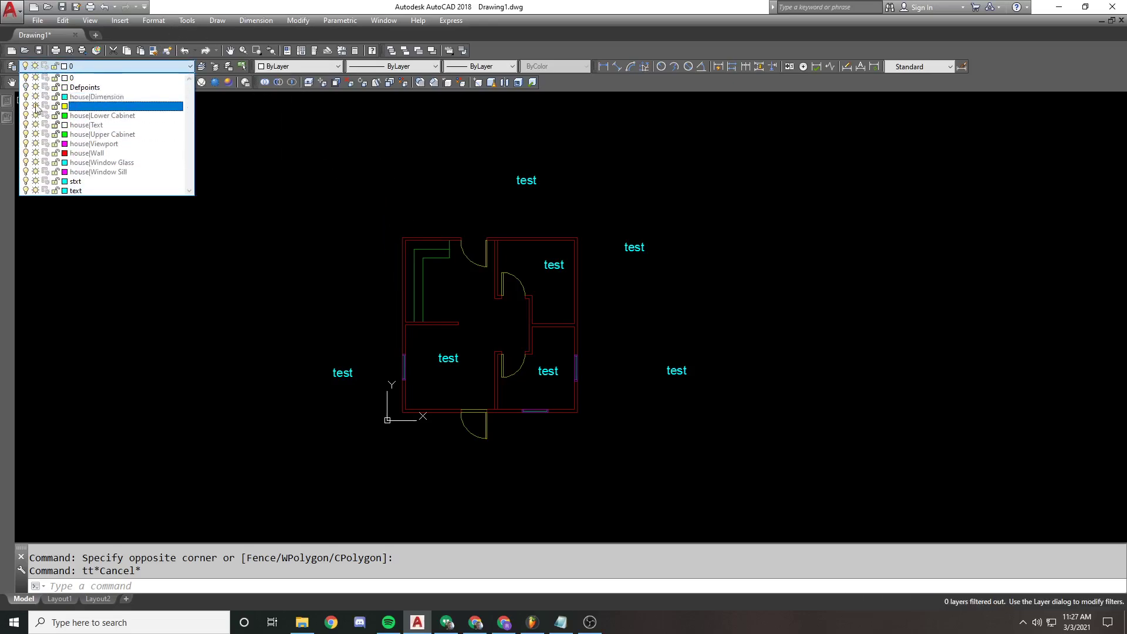
pyautogui.click(296, 215)
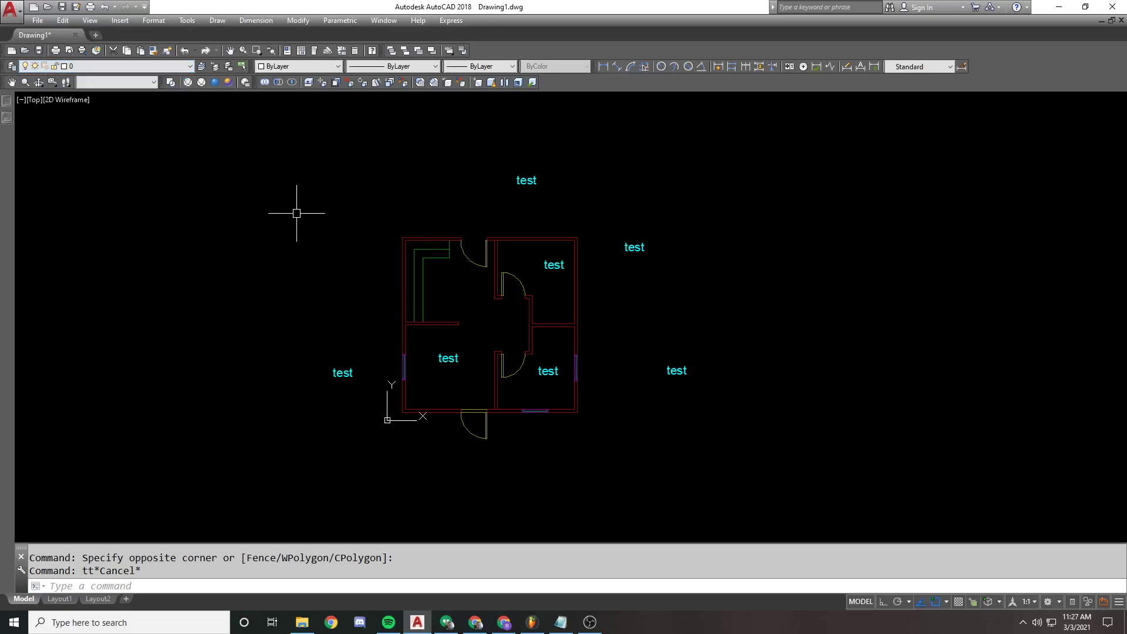
# Thaw all layers with the LAYTHW command, then select everything.
pyautogui.write('laythw')
pyautogui.press('Return')
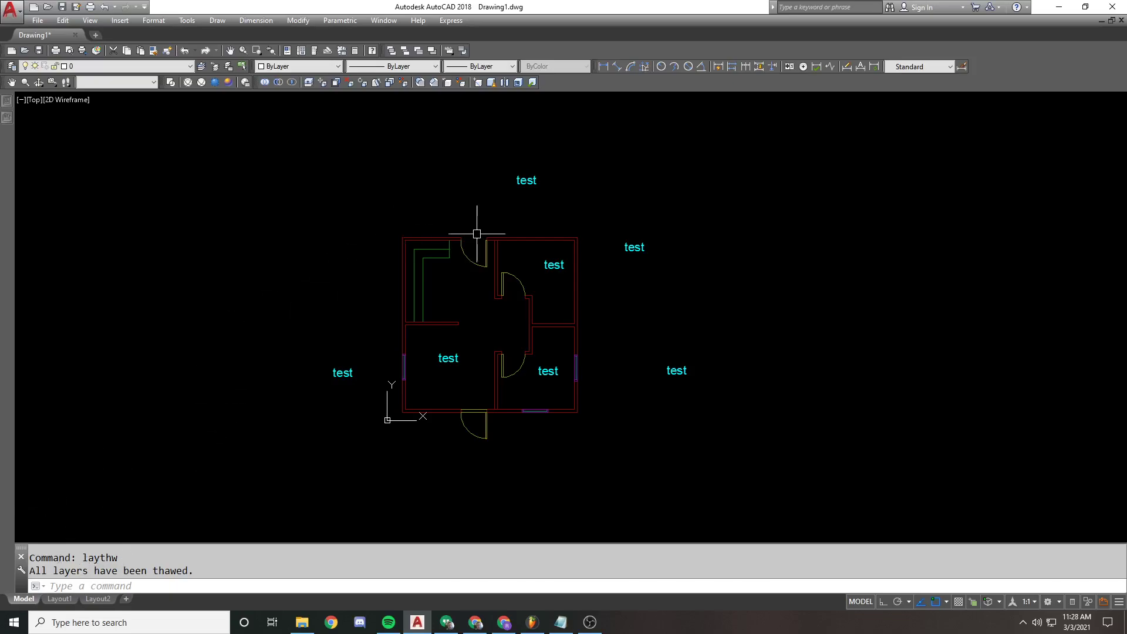
pyautogui.hotkey('ctrl', 'a')
# Create a new layer named 'xref' in the Layer Properties Manager.
pyautogui.press('Escape')
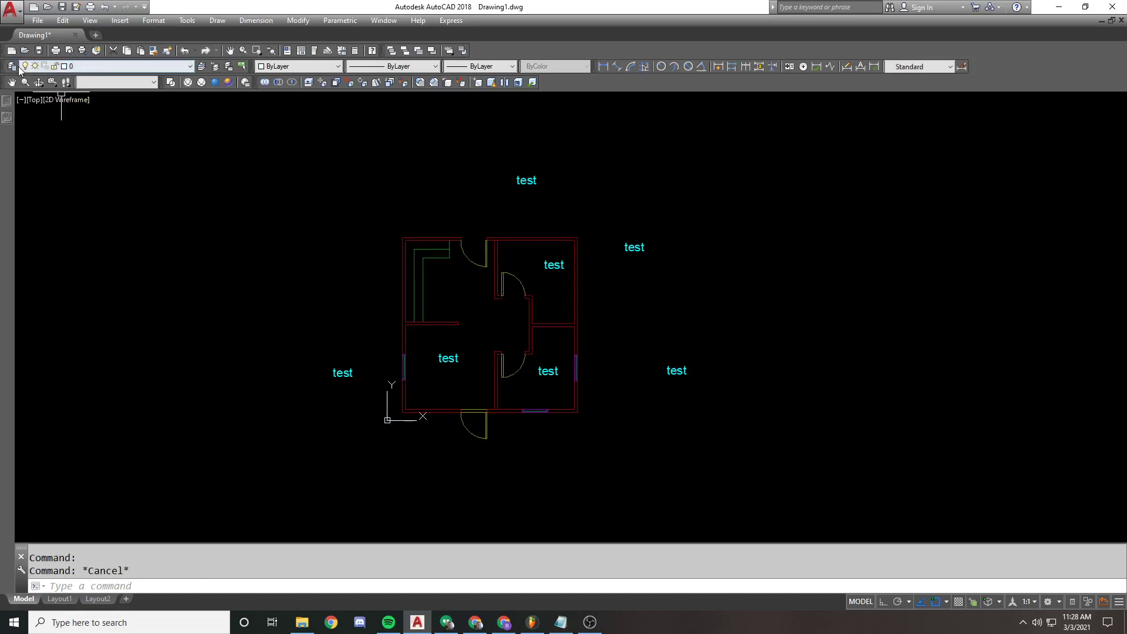
pyautogui.click(11, 66)
pyautogui.click(509, 124)
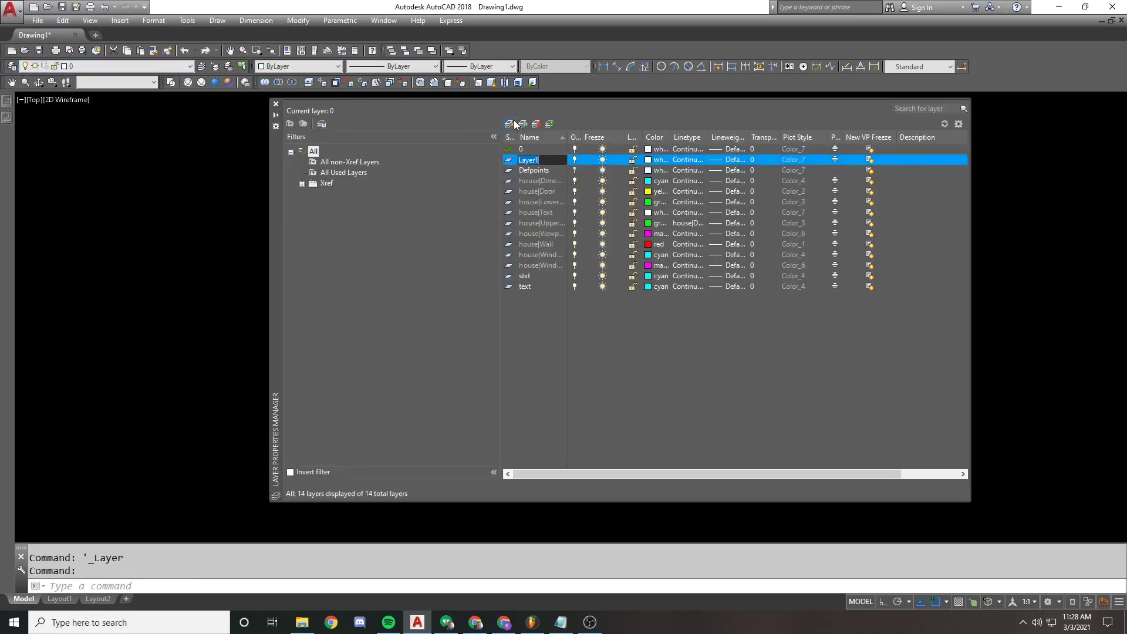
pyautogui.write('xref')
pyautogui.press('Return')
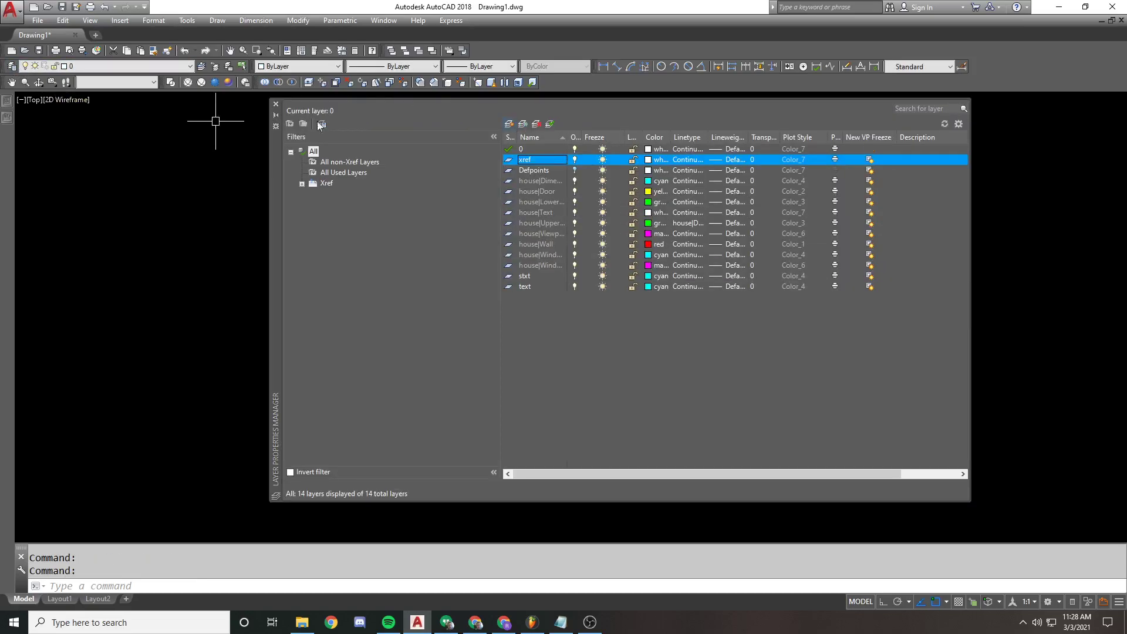
pyautogui.click(276, 104)
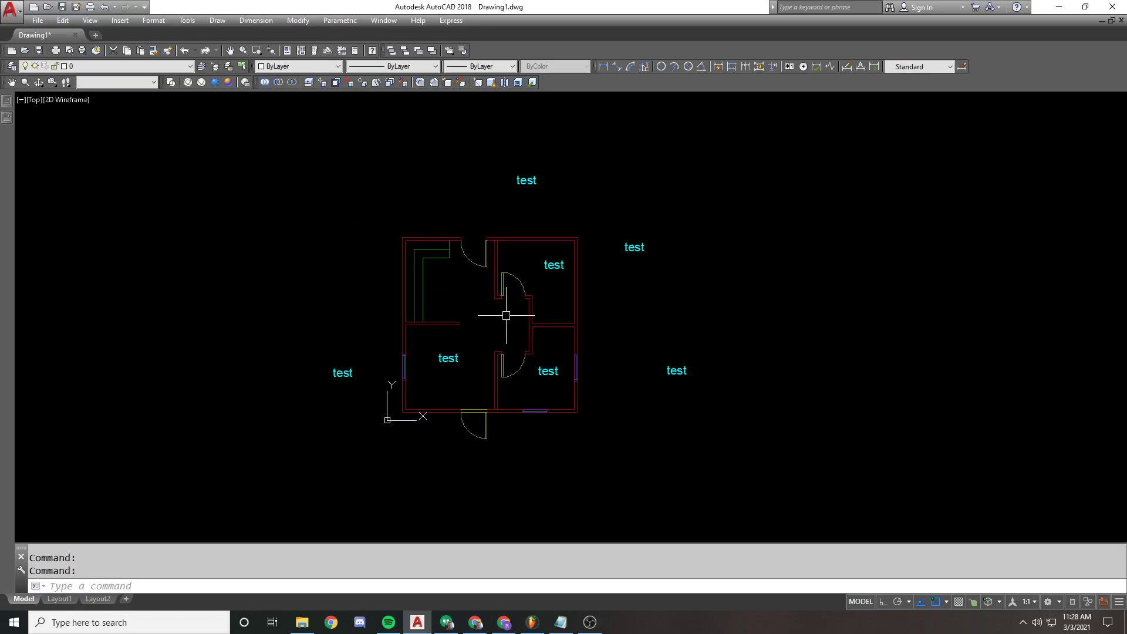
# Select the house xref and assign it to the xref layer from the Layer list.
pyautogui.click(602, 303)
pyautogui.click(527, 309)
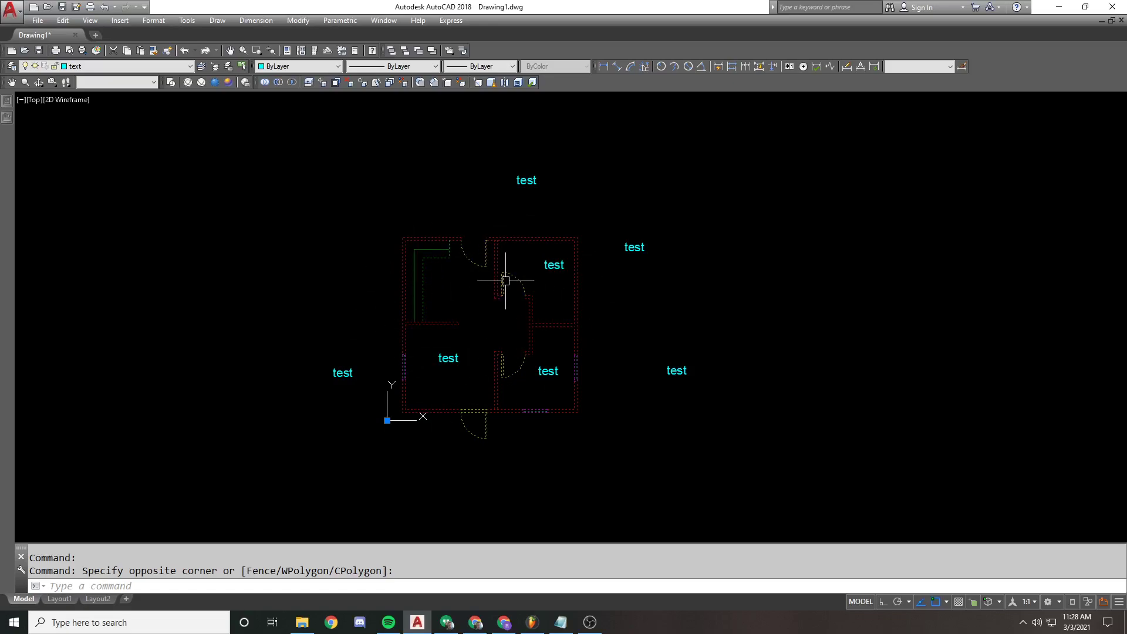
pyautogui.click(116, 67)
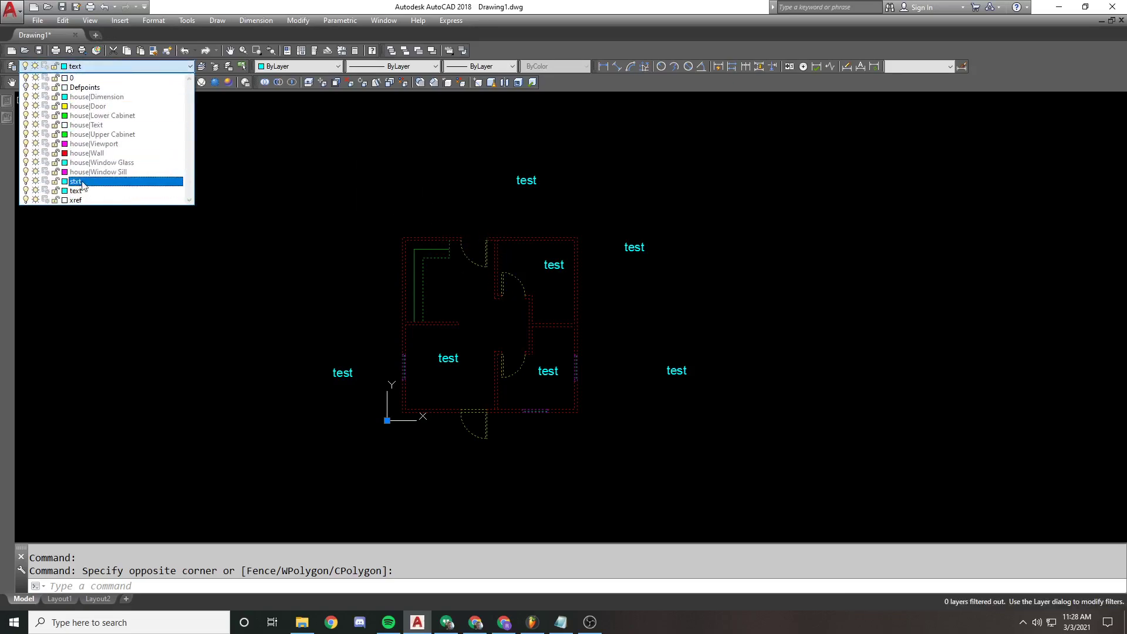
pyautogui.press('Escape')
pyautogui.press('Escape')
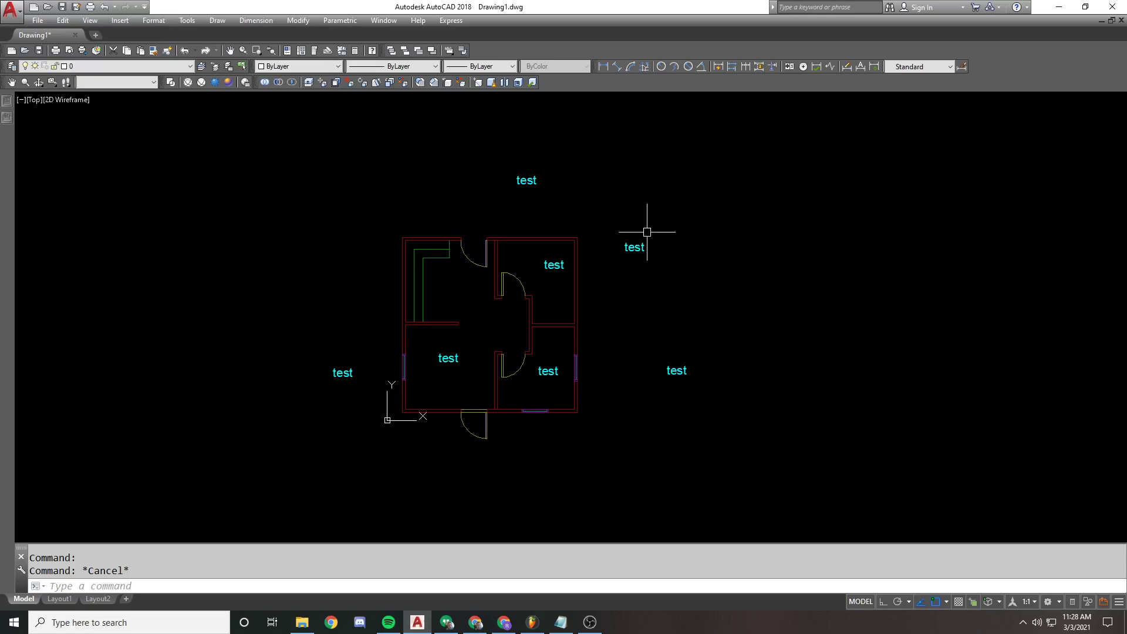
pyautogui.click(506, 227)
pyautogui.click(470, 251)
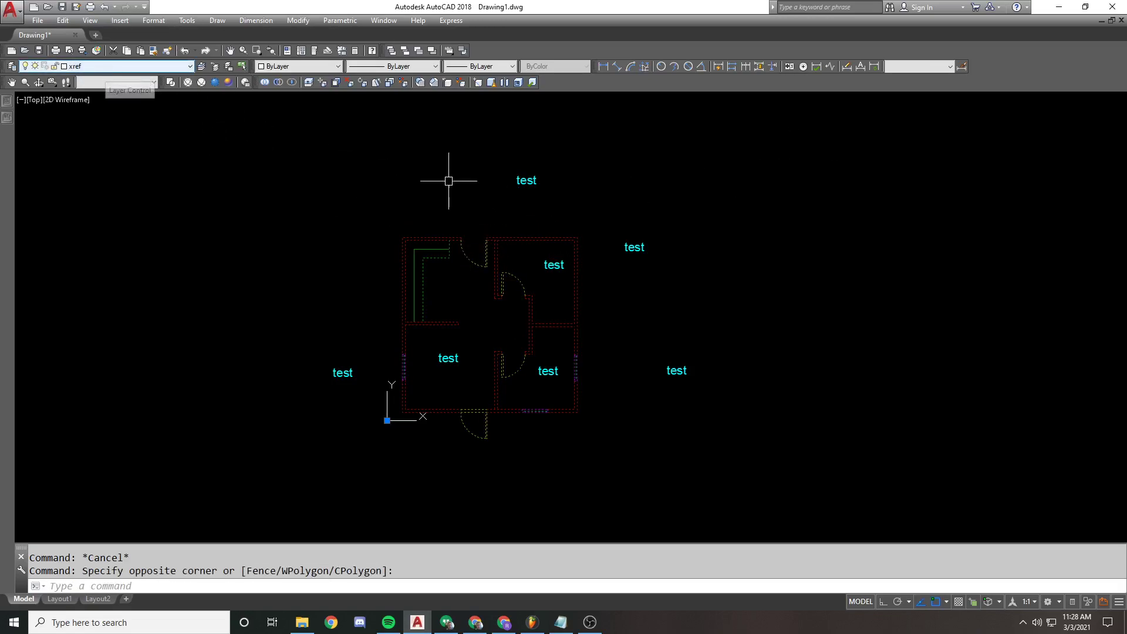
pyautogui.moveTo(54, 64); pyautogui.dragTo(55, 63)
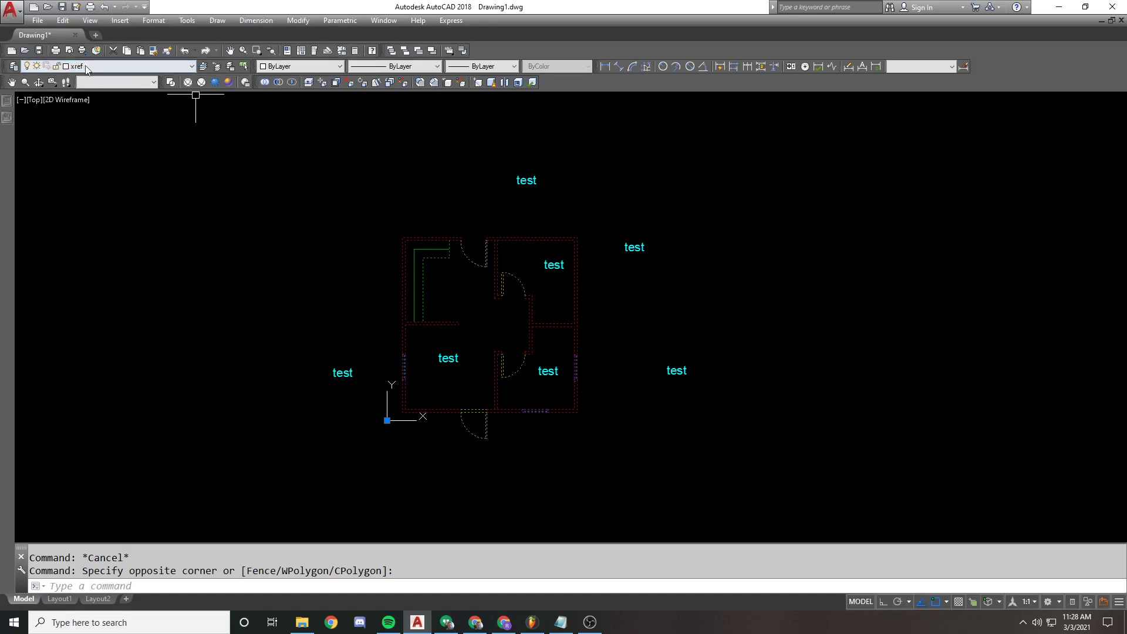
pyautogui.click(86, 69)
pyautogui.click(197, 255)
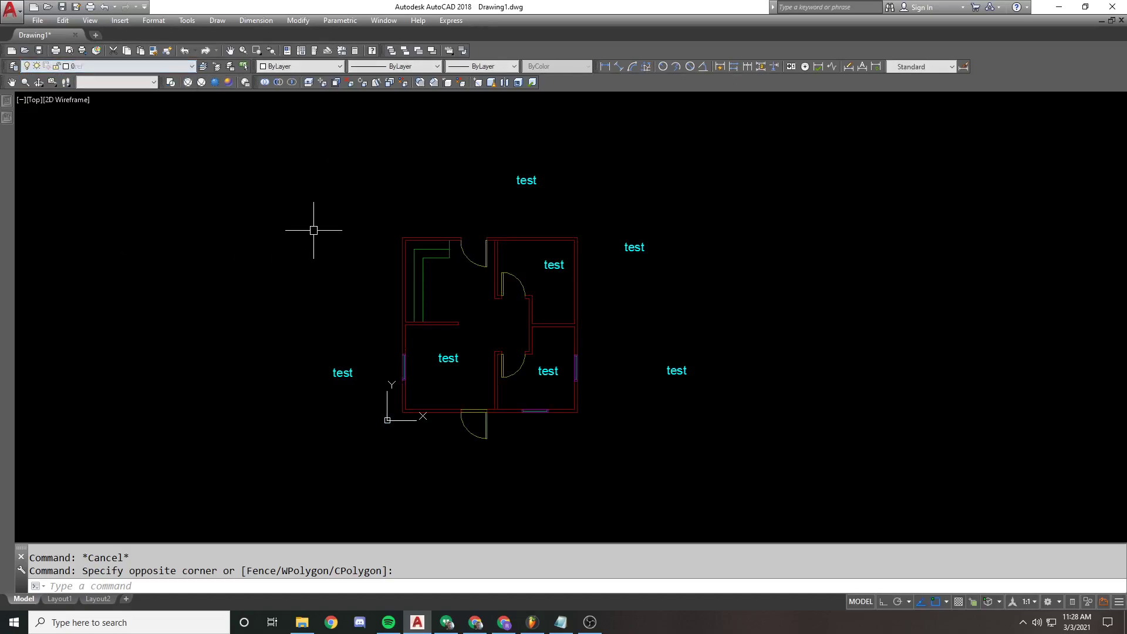
pyautogui.click(118, 67)
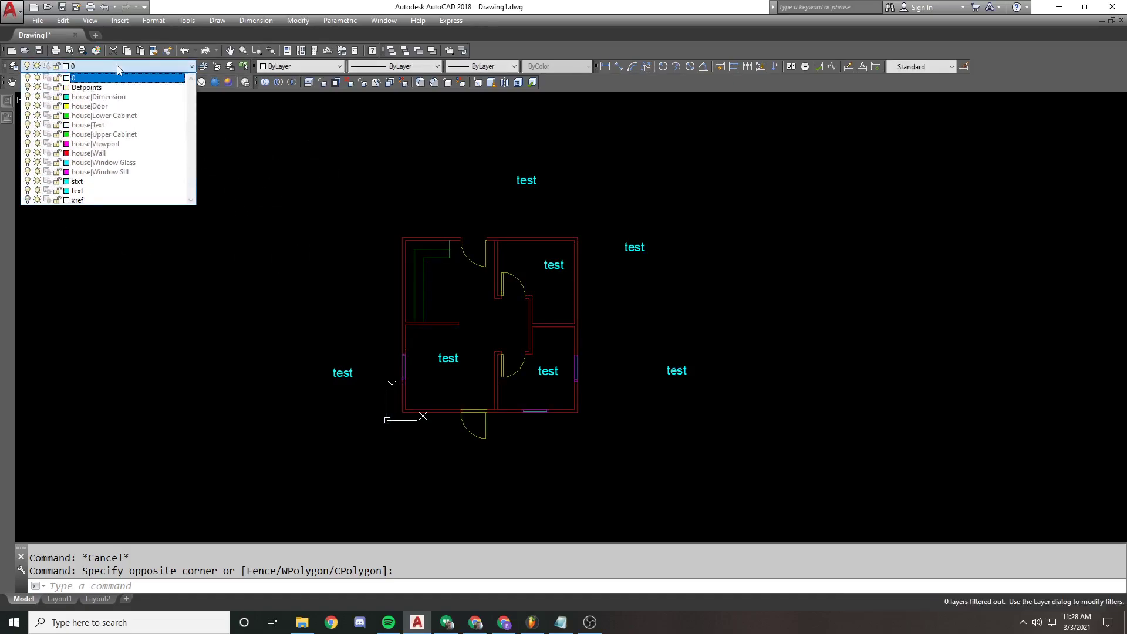
pyautogui.click(37, 200)
pyautogui.click(252, 284)
pyautogui.write('u')
pyautogui.press('Return')
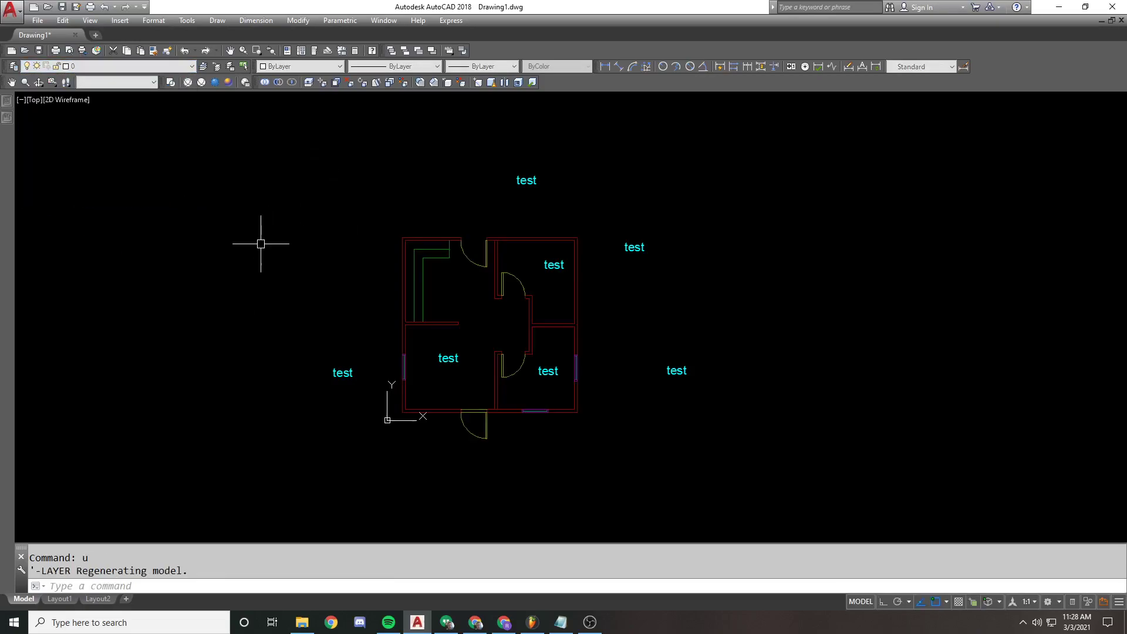
pyautogui.click(117, 66)
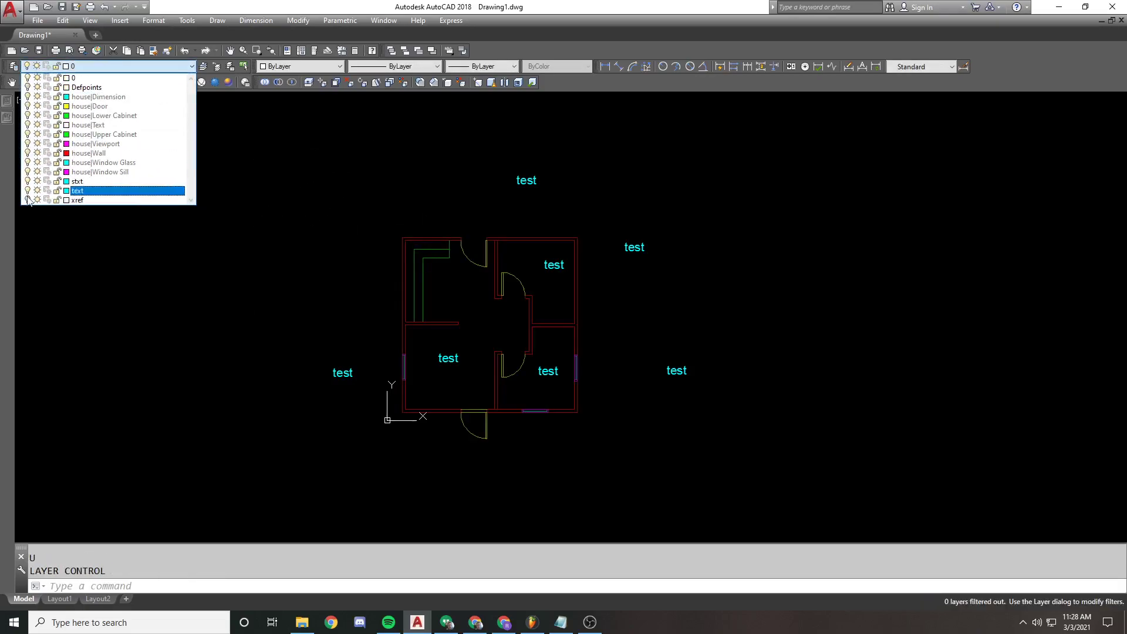
pyautogui.click(362, 217)
pyautogui.click(117, 67)
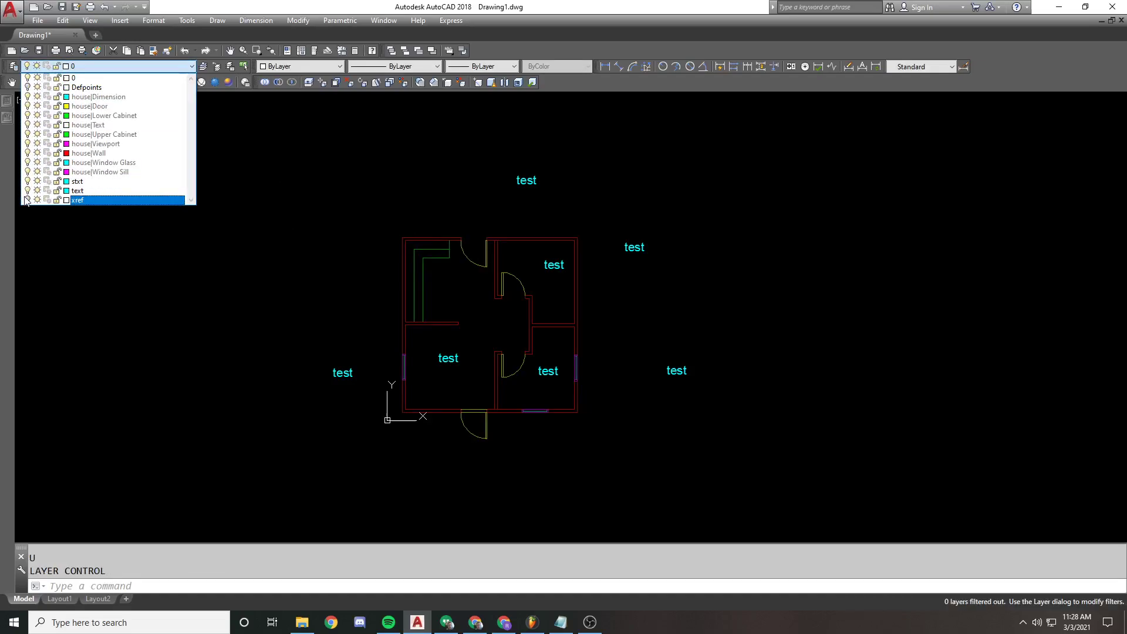
pyautogui.click(288, 295)
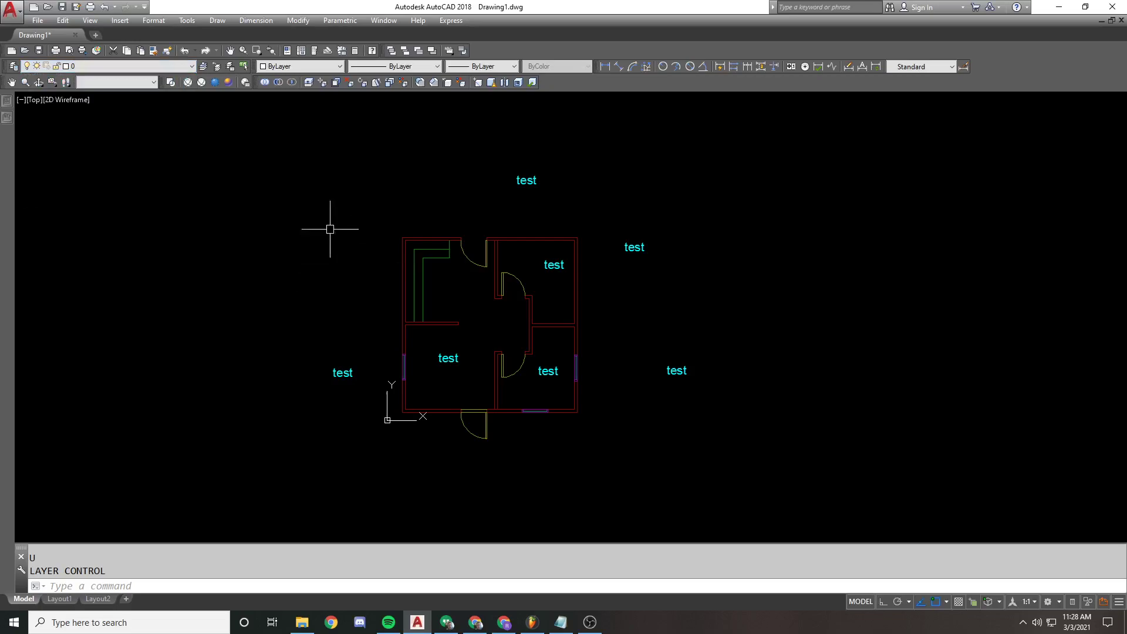
# Erase the seven 'test' labels using a window selection.
pyautogui.click(287, 120)
pyautogui.click(701, 422)
pyautogui.write('e')
pyautogui.press('Return')
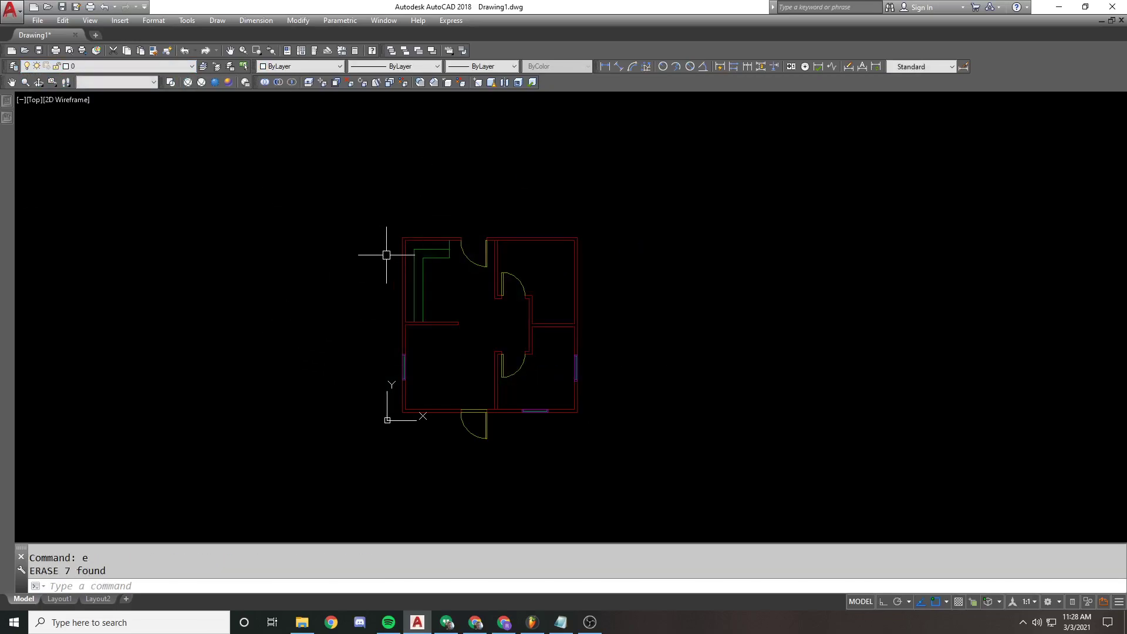
# Freeze all nine house xref layers in the Layer Properties Manager.
pyautogui.moveTo(5, 121)
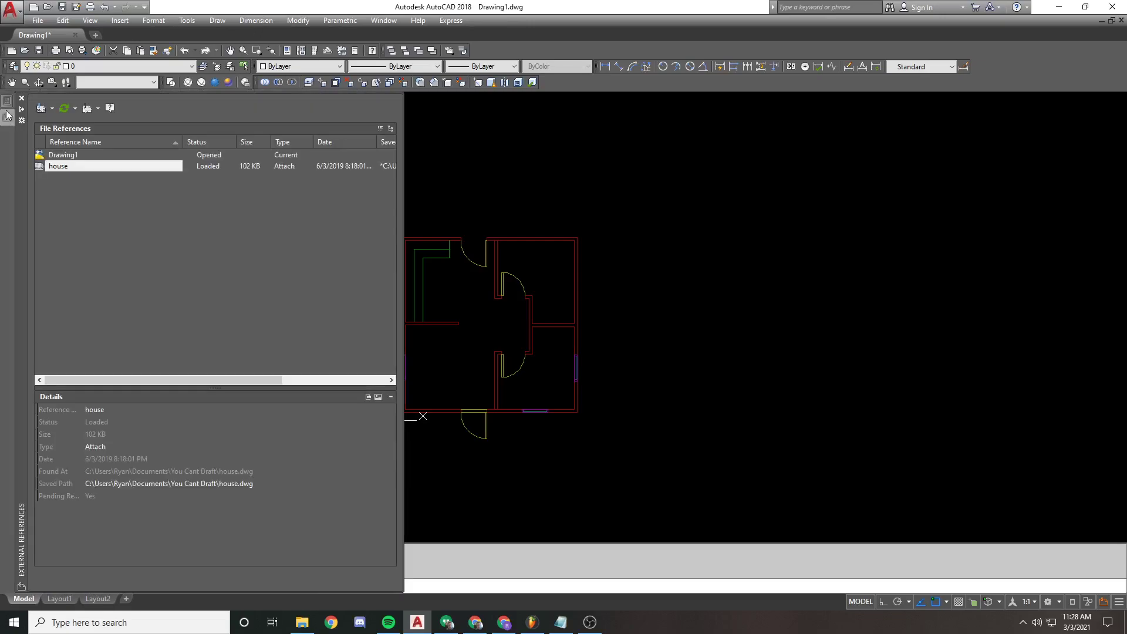
pyautogui.click(13, 66)
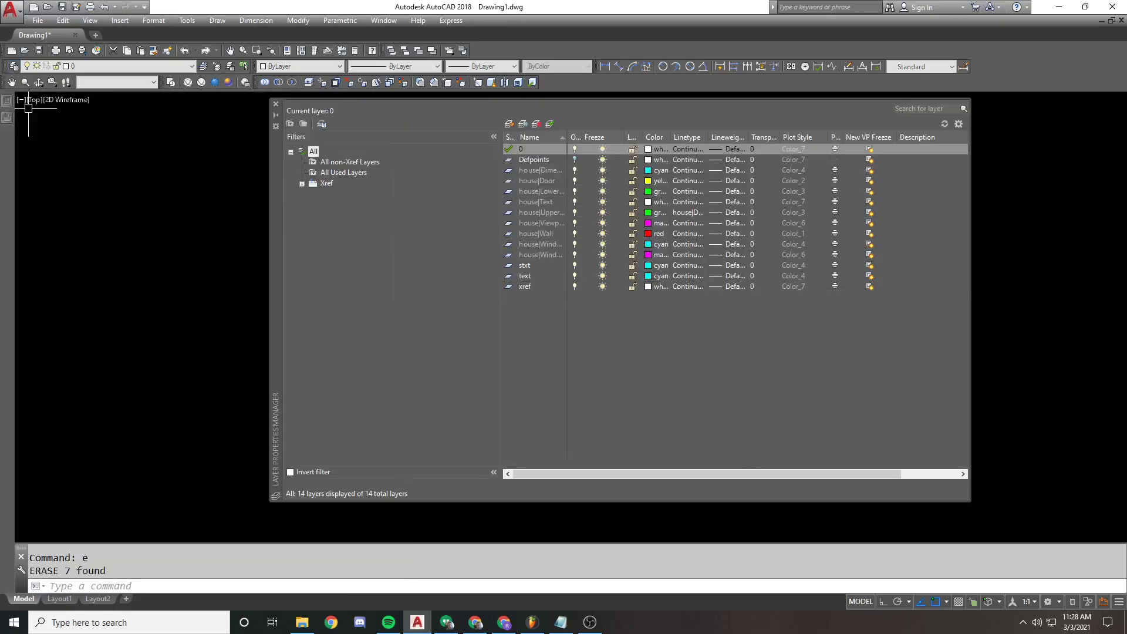
pyautogui.doubleClick(324, 183)
pyautogui.click(341, 194)
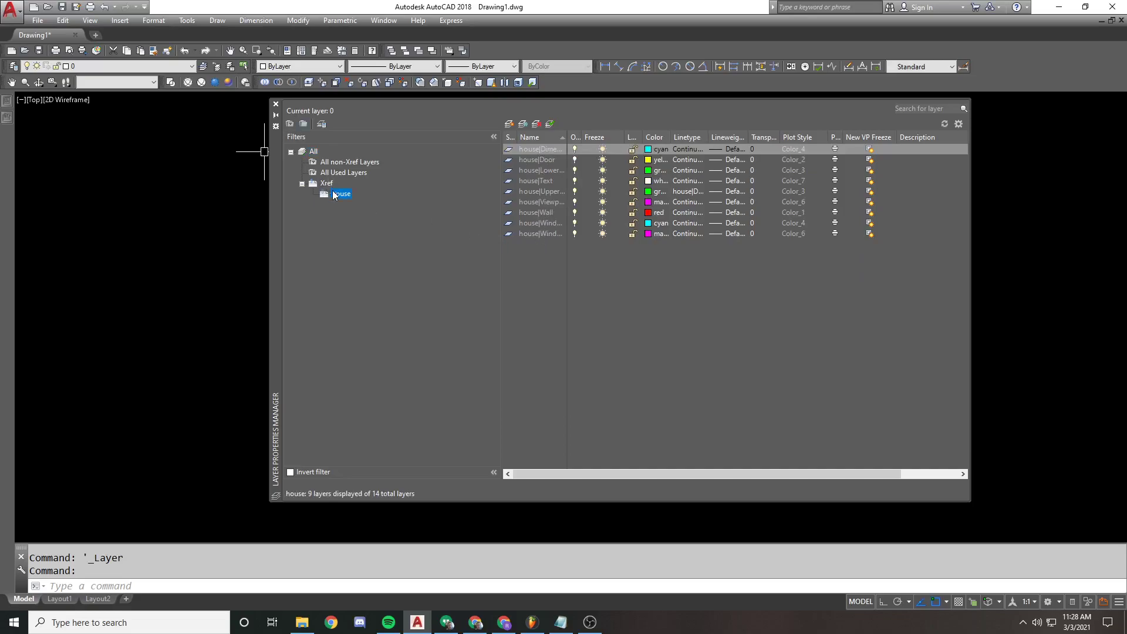
pyautogui.keyDown('shift'); pyautogui.click(546, 234); pyautogui.keyUp('shift')
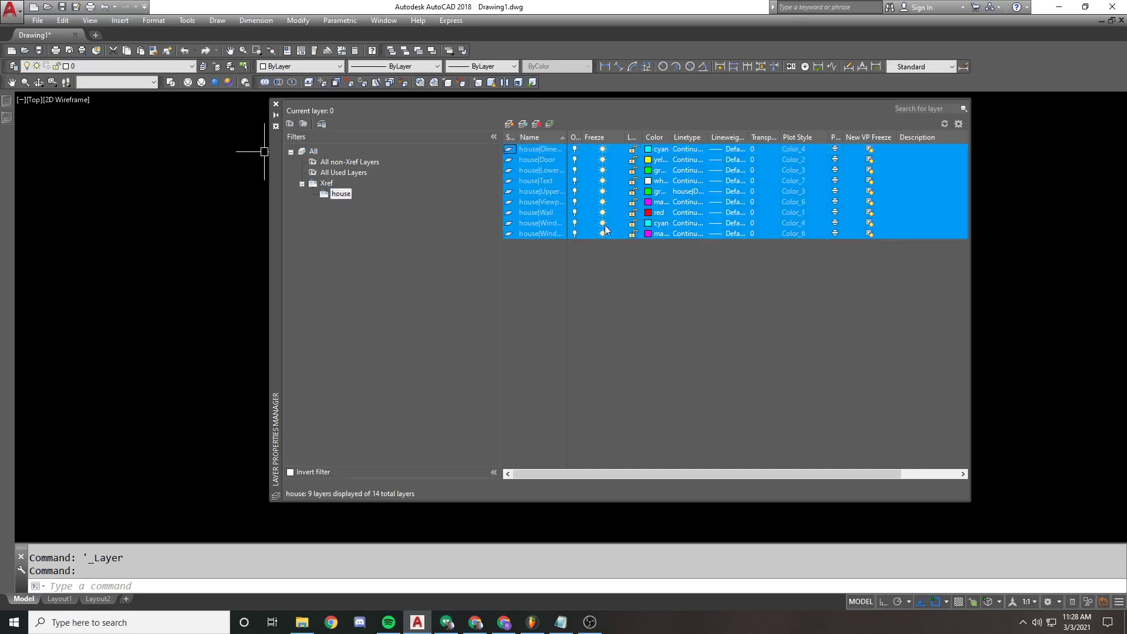
pyautogui.click(603, 234)
pyautogui.click(276, 104)
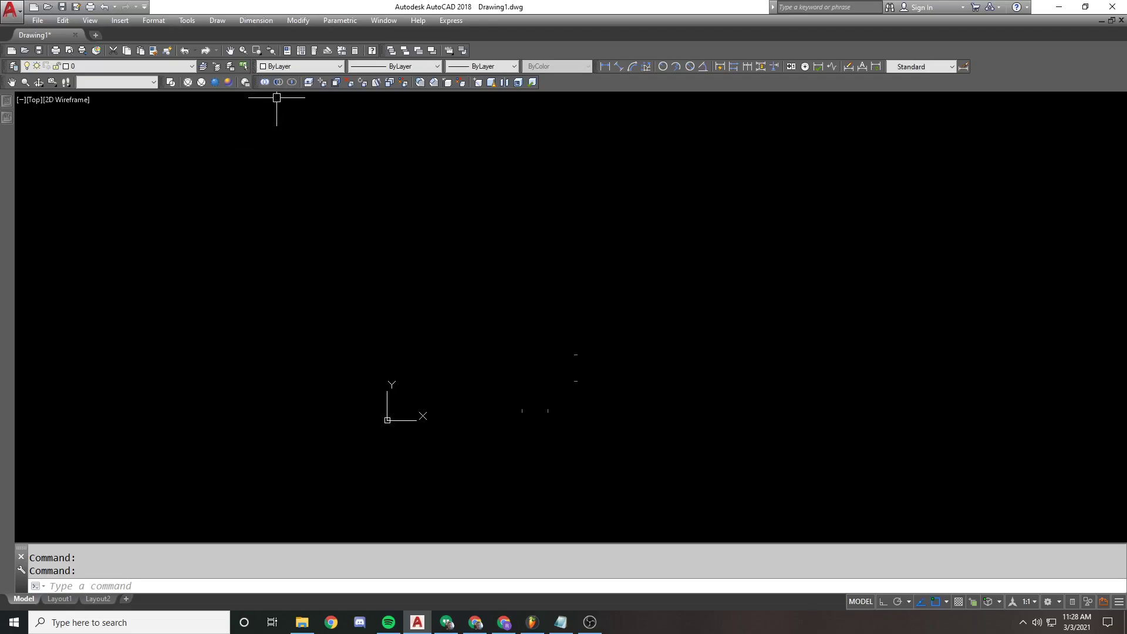
# Undo the zoom to restore the previous view, then thaw all layers so the house plan returns.
pyautogui.press('Escape')
pyautogui.scroll(4, 540, 411)
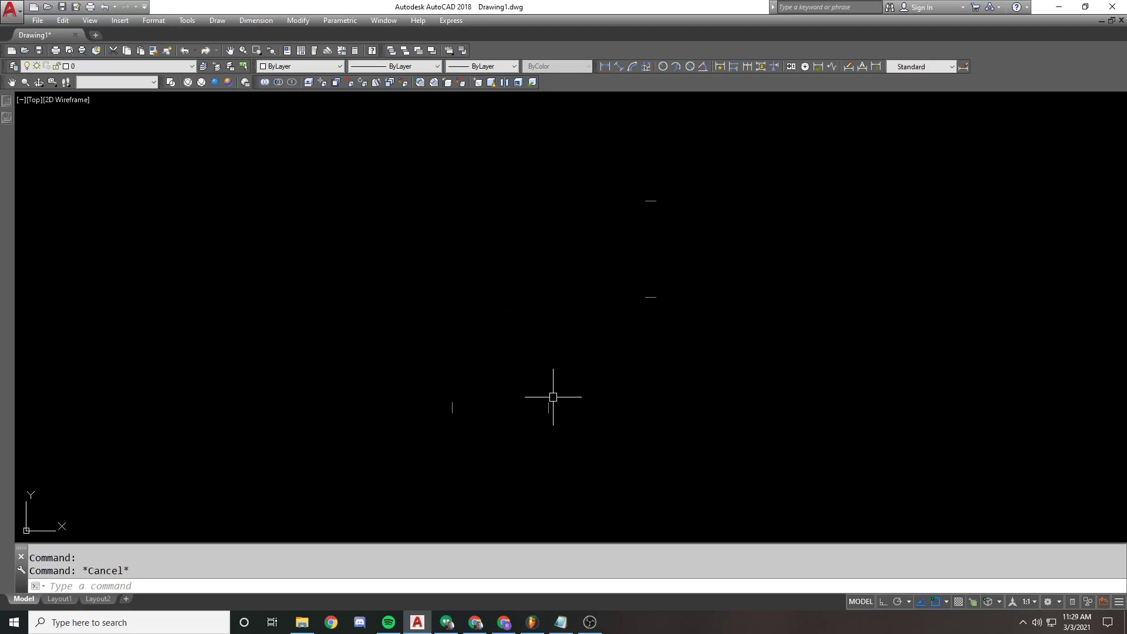
pyautogui.scroll(-4, 531, 374)
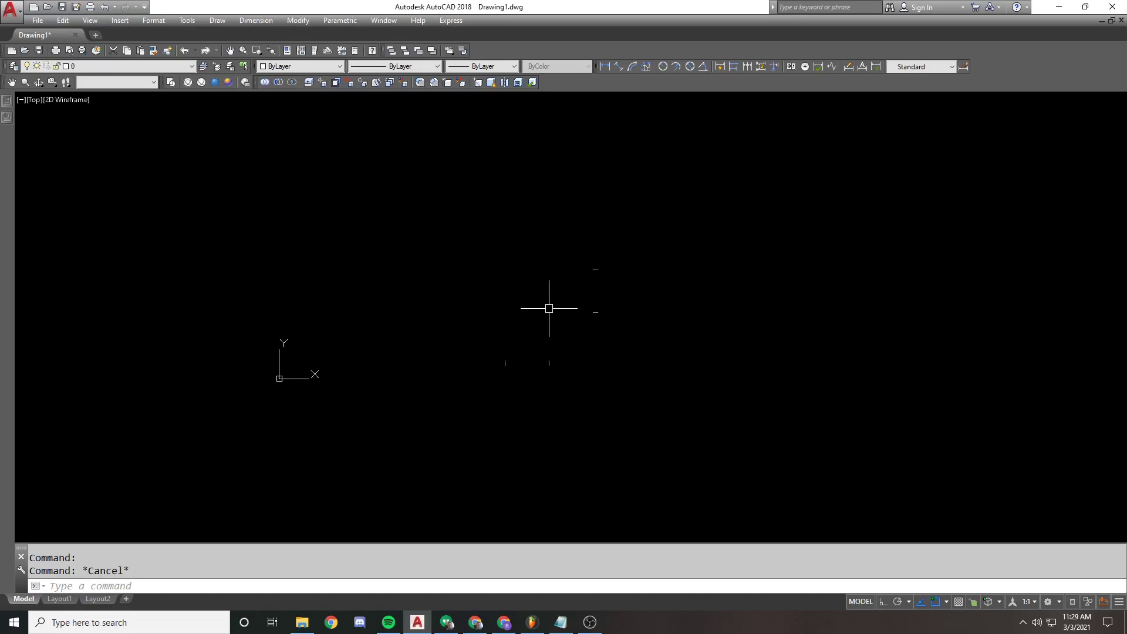
pyautogui.write('u')
pyautogui.press('Return')
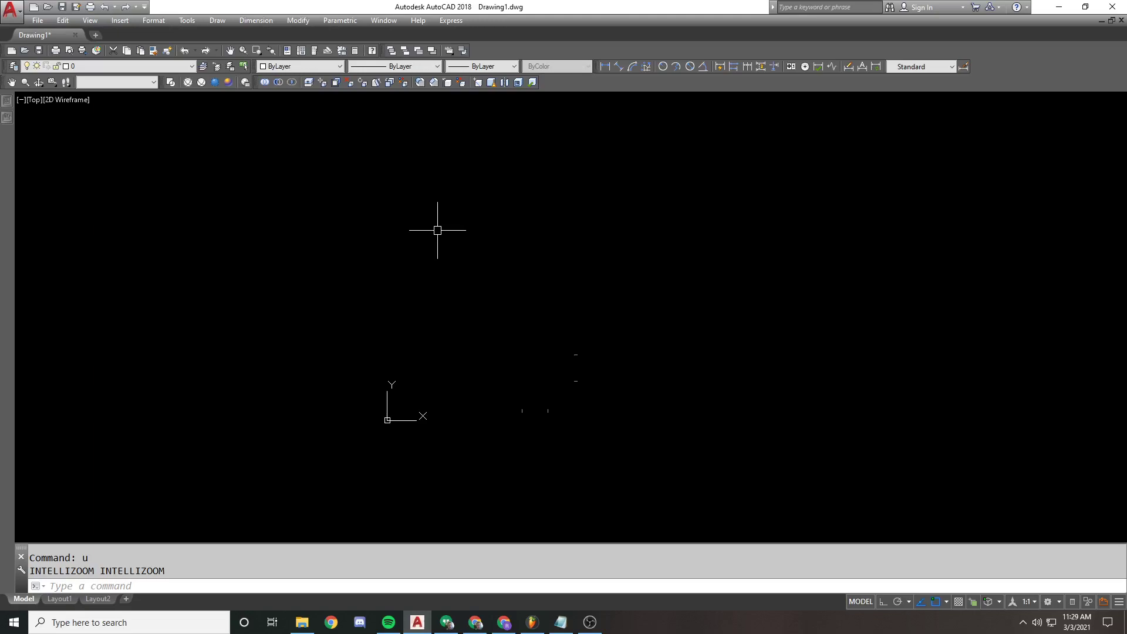
pyautogui.write('laythw')
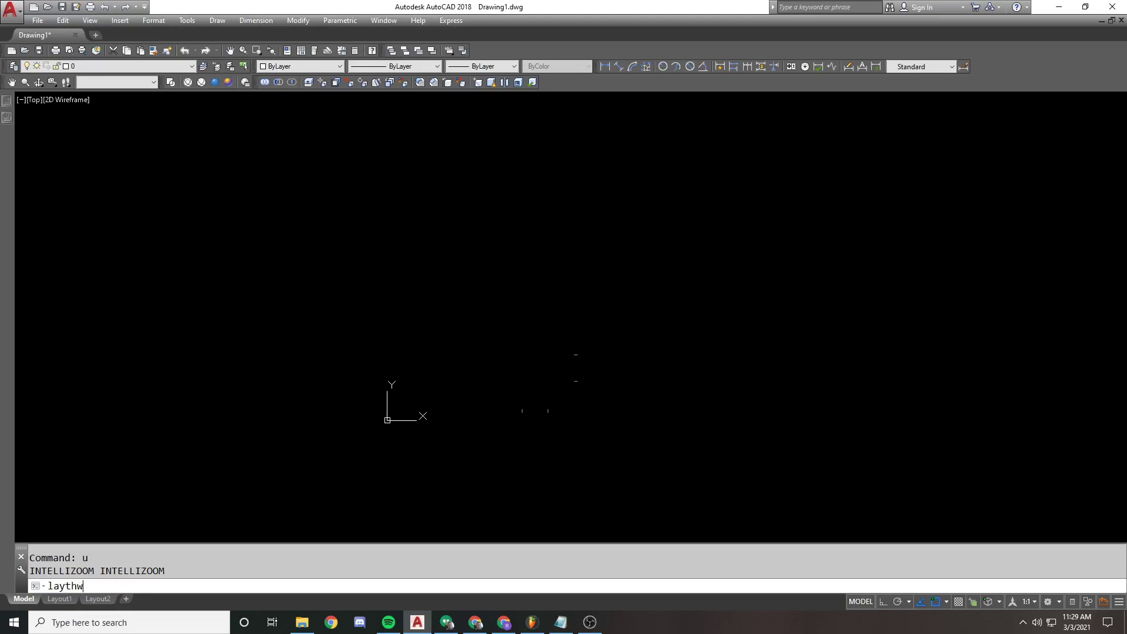
pyautogui.press('Return')
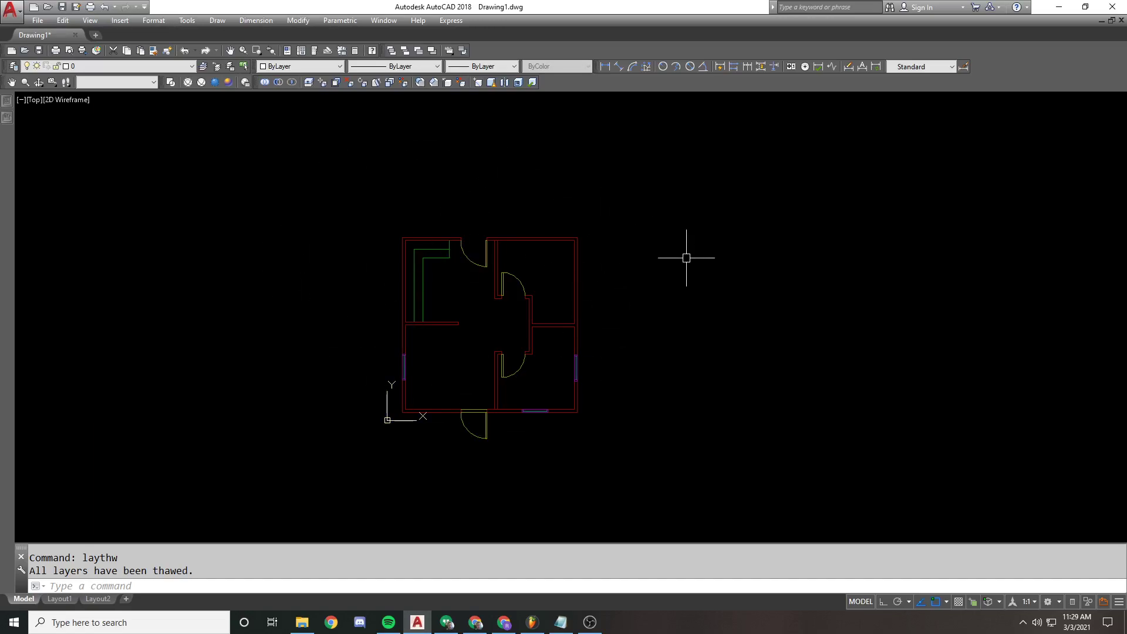
# In the active Layout1 viewport, use LAYFRZ to freeze the wall and Upper Cabinet layers.
pyautogui.click(60, 599)
pyautogui.doubleClick(510, 252)
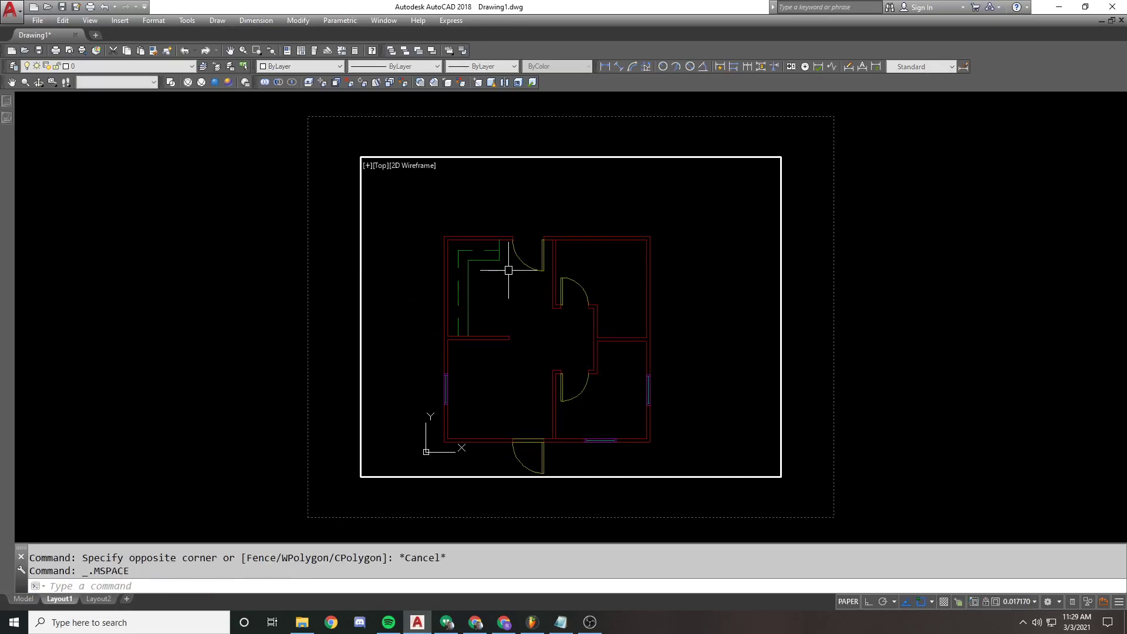
pyautogui.write('layfrz')
pyautogui.press('Return')
pyautogui.click(495, 236)
pyautogui.click(496, 252)
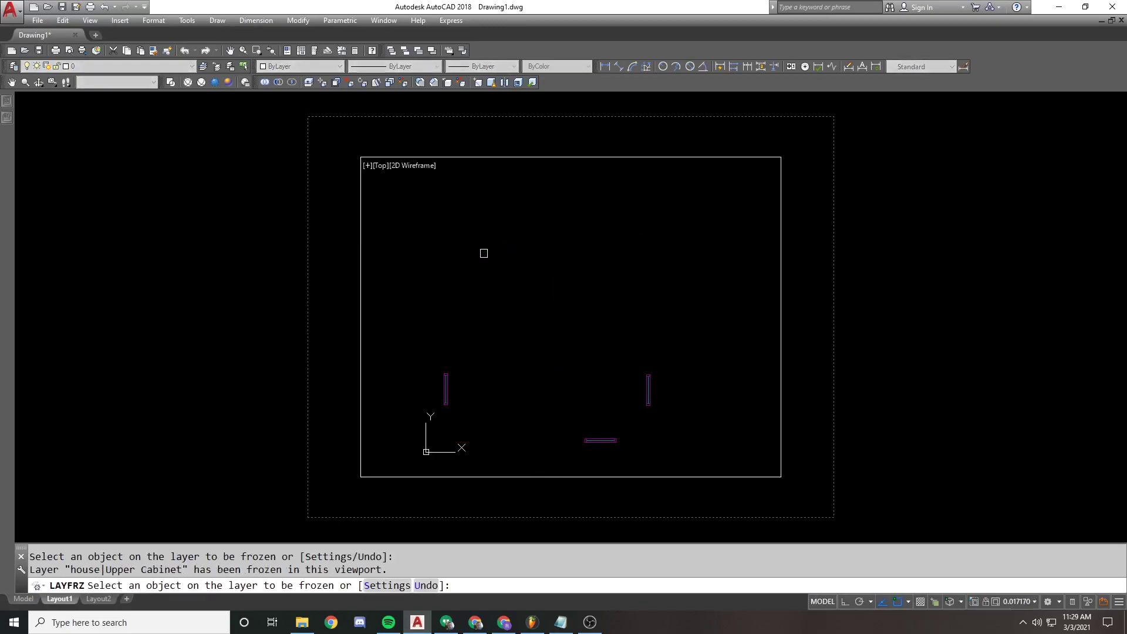
# Freeze the window sill line's layer, decline freezing current layer 0, and cancel LAYFRZ.
pyautogui.click(446, 381)
pyautogui.click(604, 448)
pyautogui.click(595, 440)
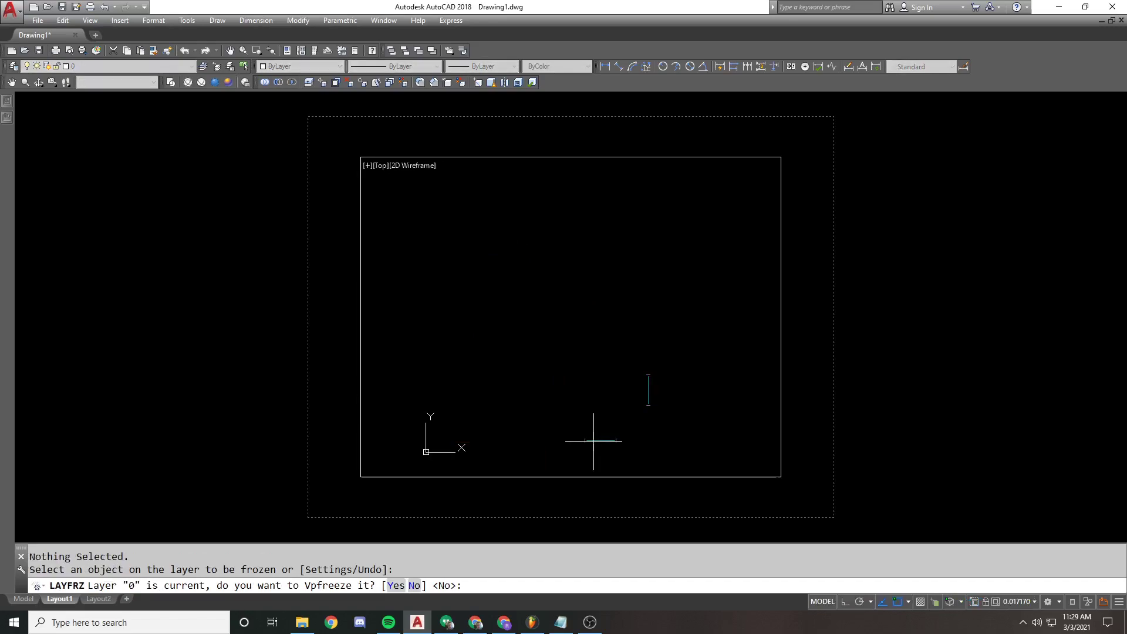
pyautogui.press('Return')
pyautogui.click(602, 437)
pyautogui.press('Return')
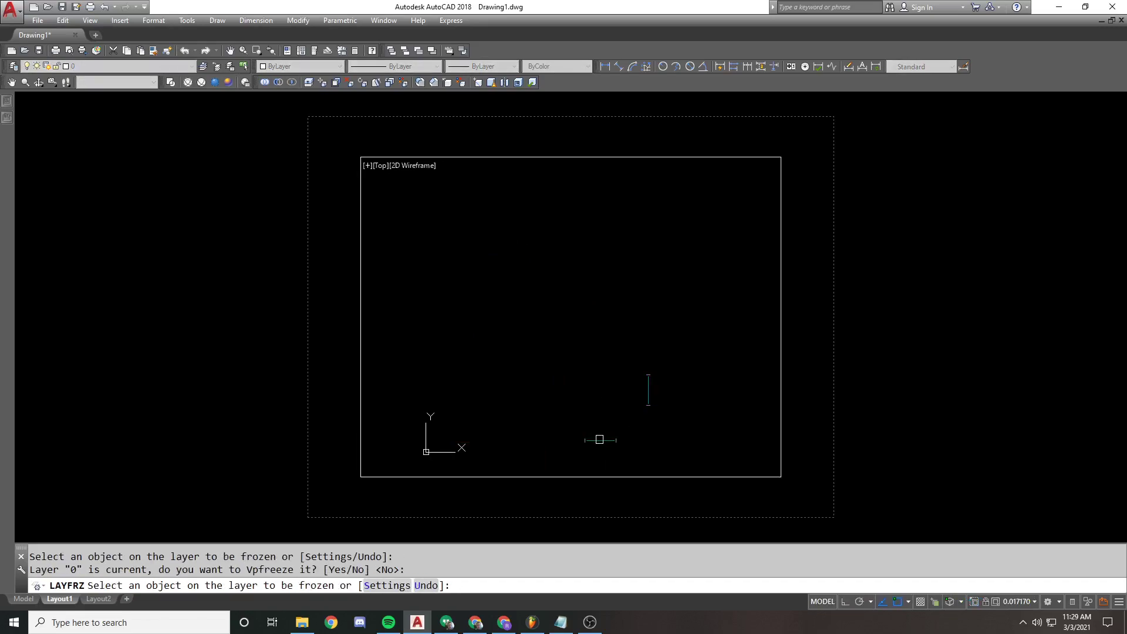
pyautogui.click(600, 440)
pyautogui.press('Escape')
pyautogui.press('Escape')
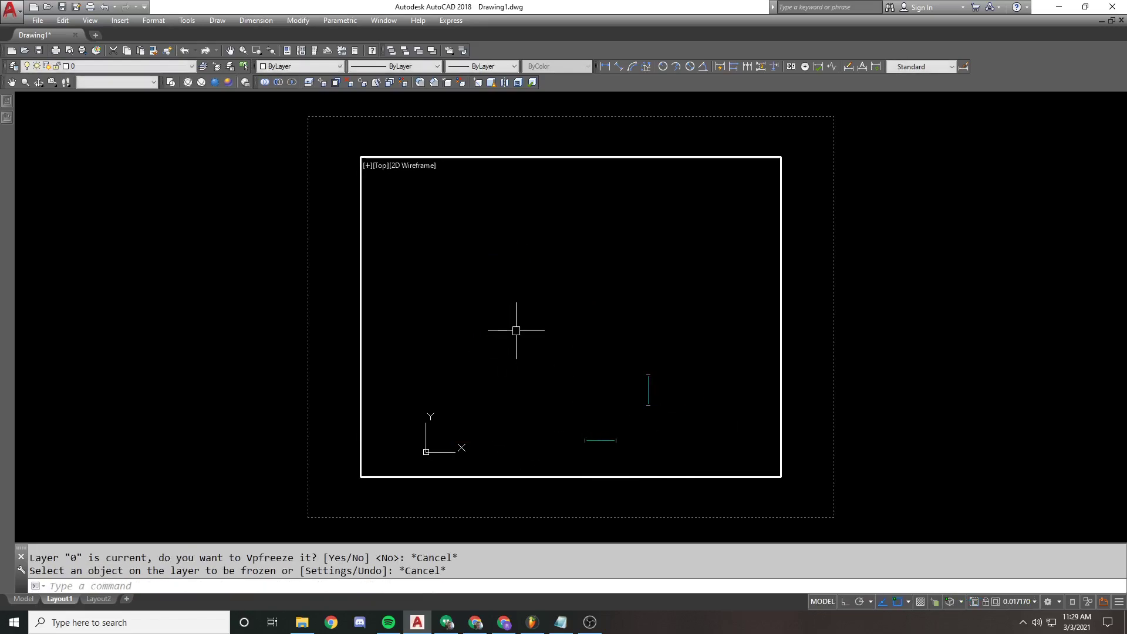
# Run the thaw-all-layers command.
pyautogui.write('laythwm')
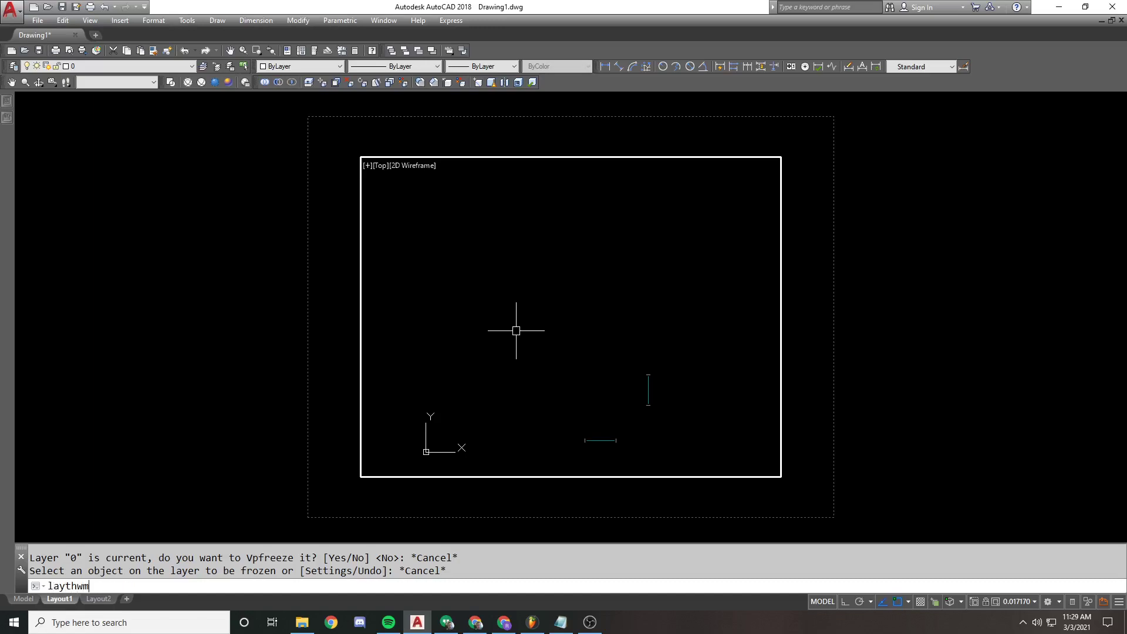
pyautogui.press('BackSpace')
pyautogui.press('Return')
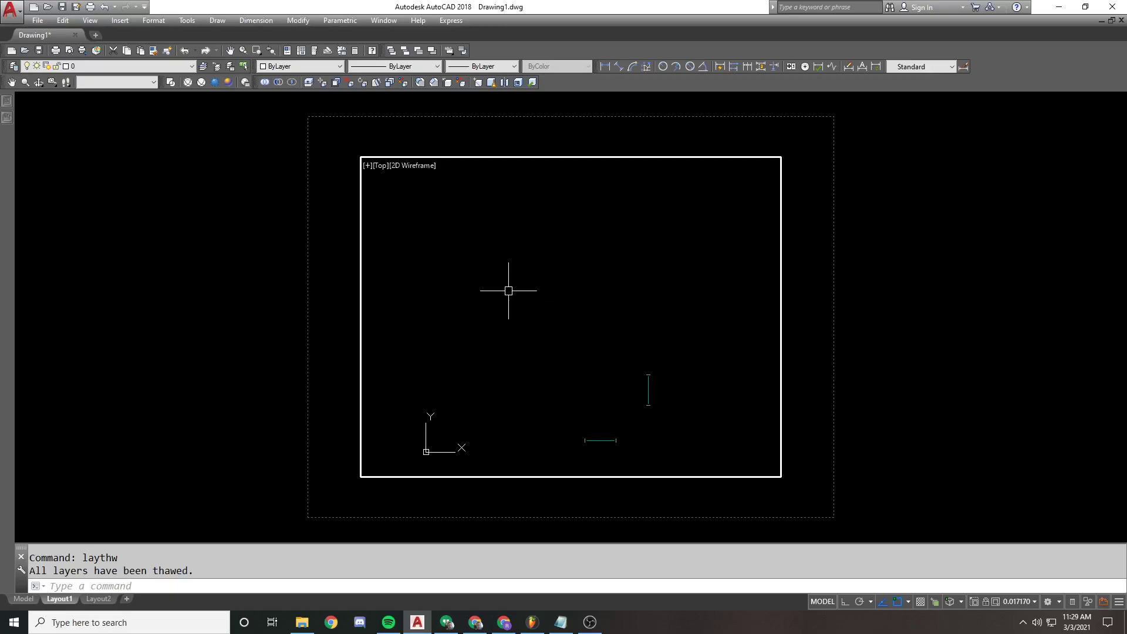
# In Layer Properties, reveal the VP Freeze column and thaw all nine house layers for the viewport.
pyautogui.write('layer')
pyautogui.press('Return')
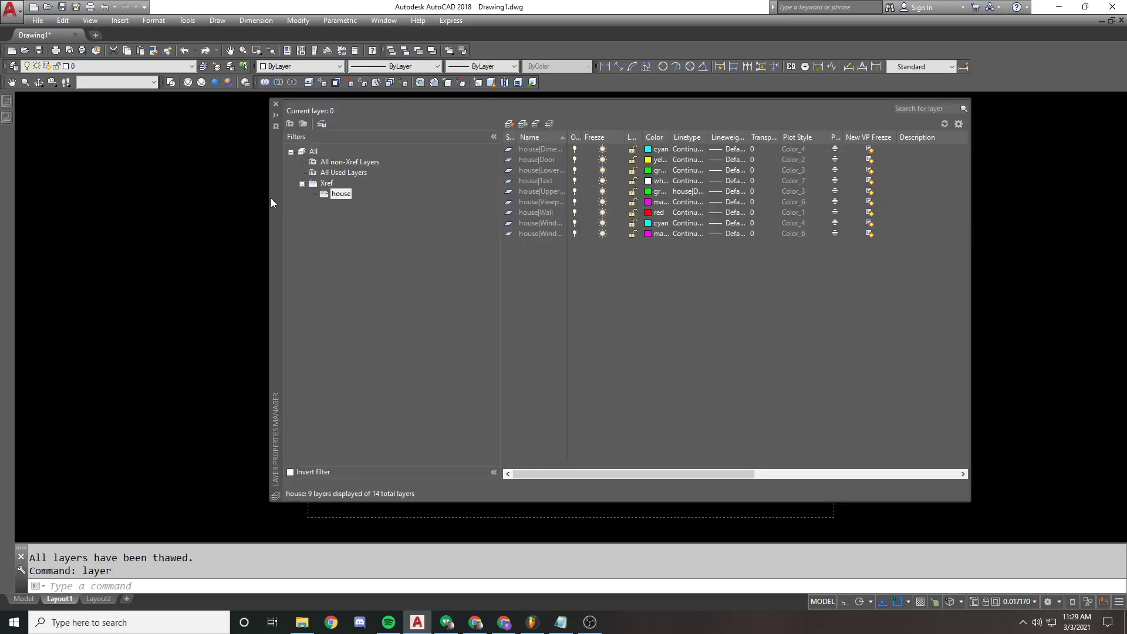
pyautogui.moveTo(272, 202); pyautogui.dragTo(346, 203)
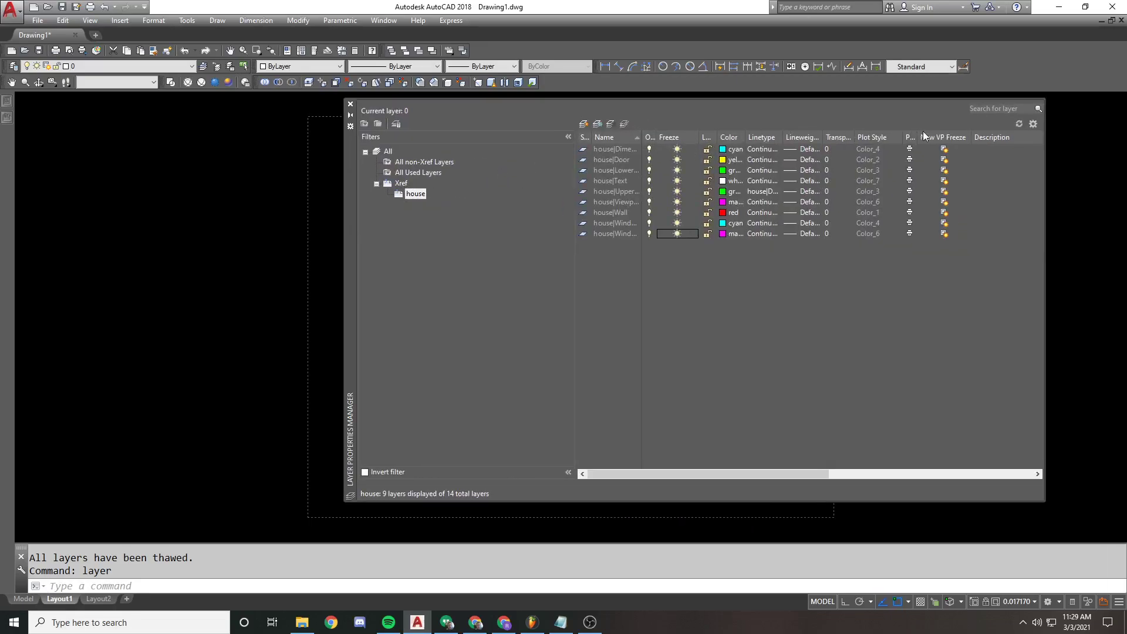
pyautogui.moveTo(758, 471); pyautogui.dragTo(879, 466)
pyautogui.moveTo(904, 137); pyautogui.dragTo(813, 153)
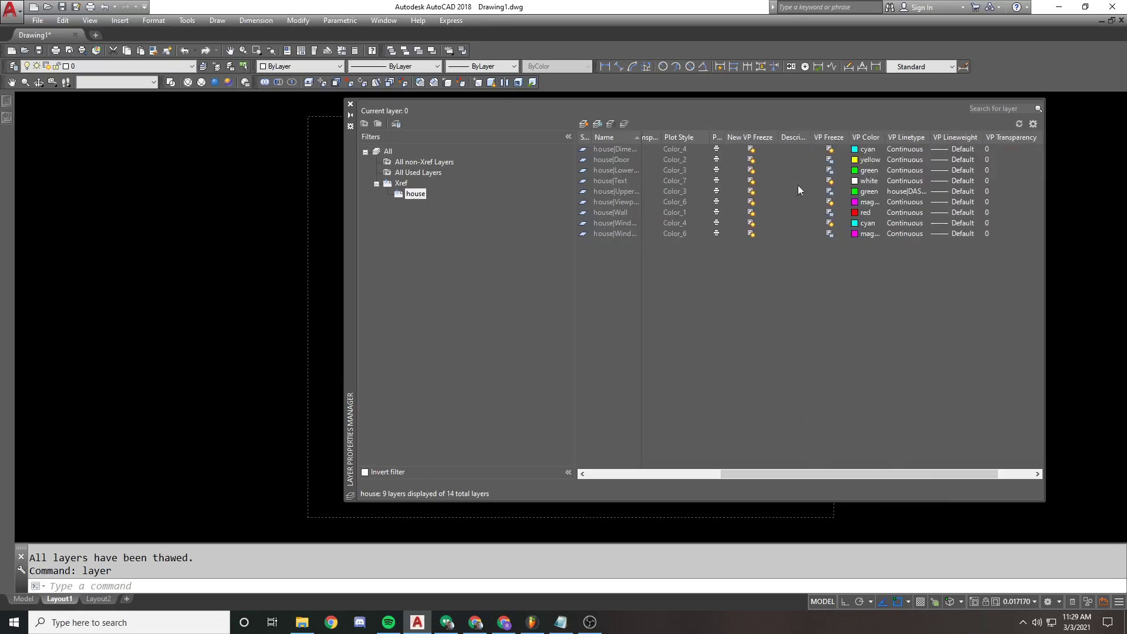
pyautogui.click(632, 148)
pyautogui.keyDown('shift'); pyautogui.click(617, 234); pyautogui.keyUp('shift')
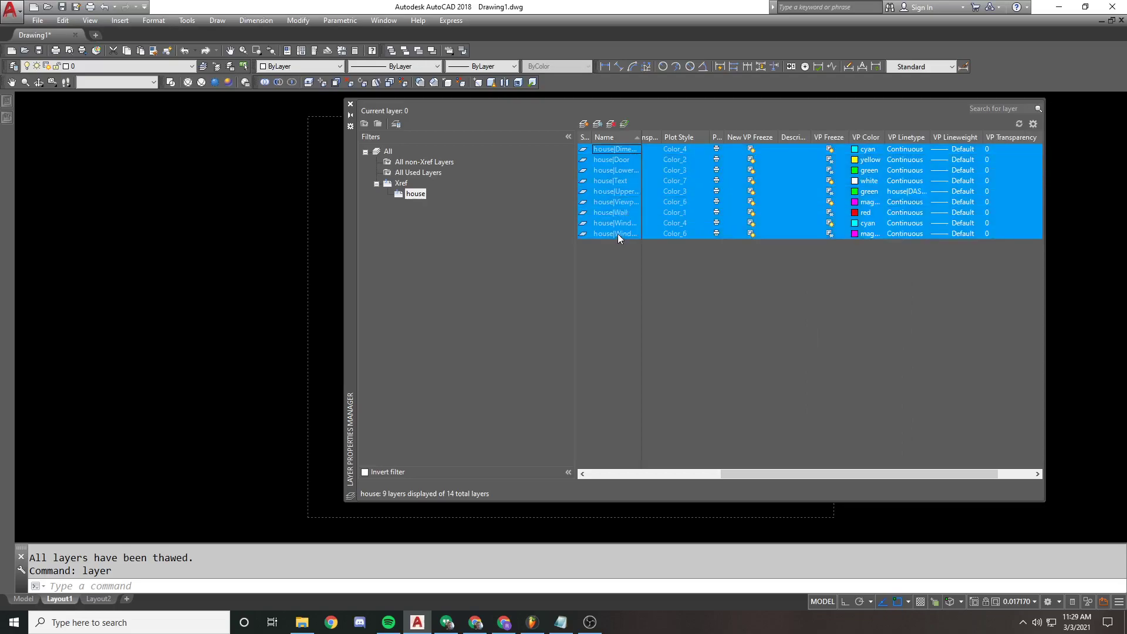
pyautogui.click(831, 165)
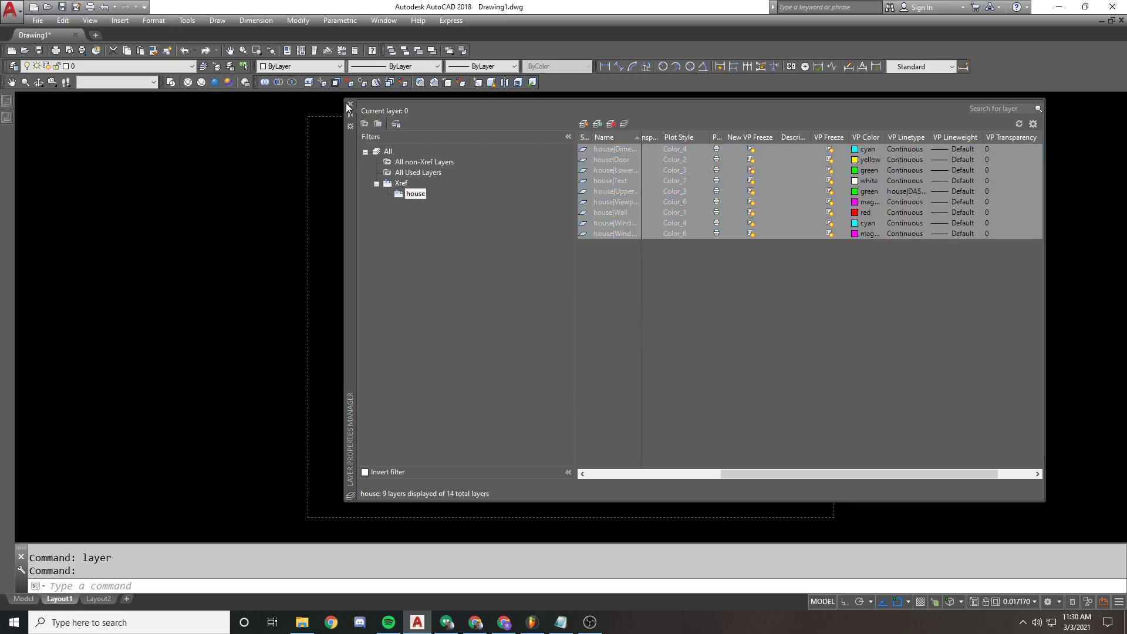
pyautogui.rightClick(495, 240)
pyautogui.press('Escape')
pyautogui.press('Escape')
pyautogui.press('Escape')
# Undo the last thaw-all step and reactivate the Layout1 viewport for editing.
pyautogui.write('u')
pyautogui.press('Return')
pyautogui.moveTo(350, 168)
pyautogui.mouseDown()
pyautogui.moveTo(562, 171)
pyautogui.moveTo(522, 175)
pyautogui.mouseUp()
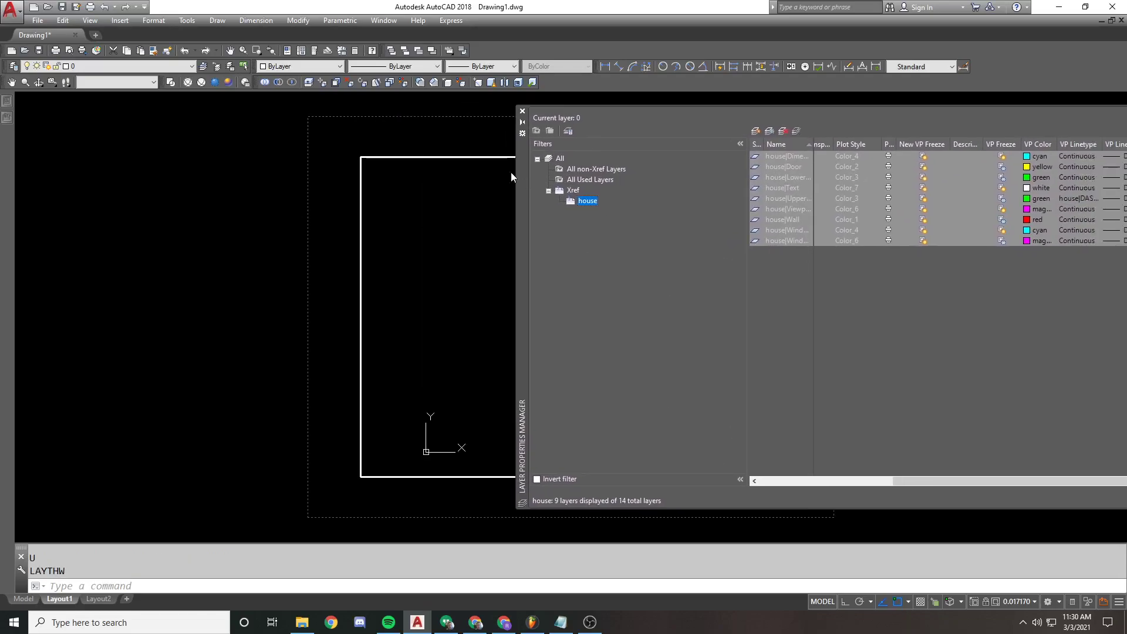
pyautogui.doubleClick(293, 220)
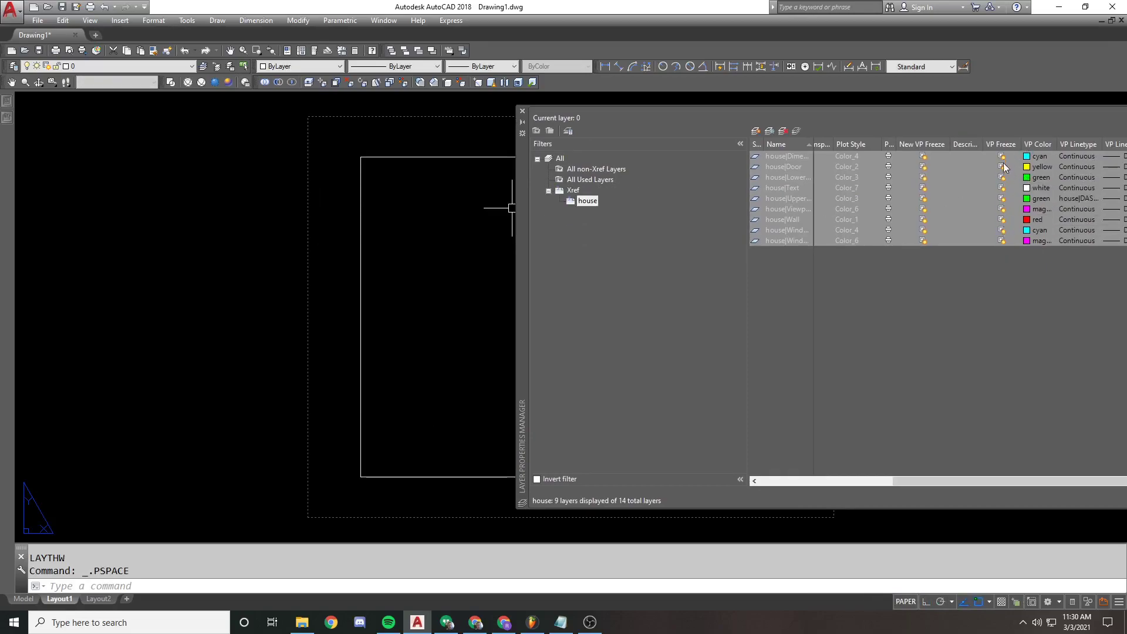
pyautogui.doubleClick(421, 213)
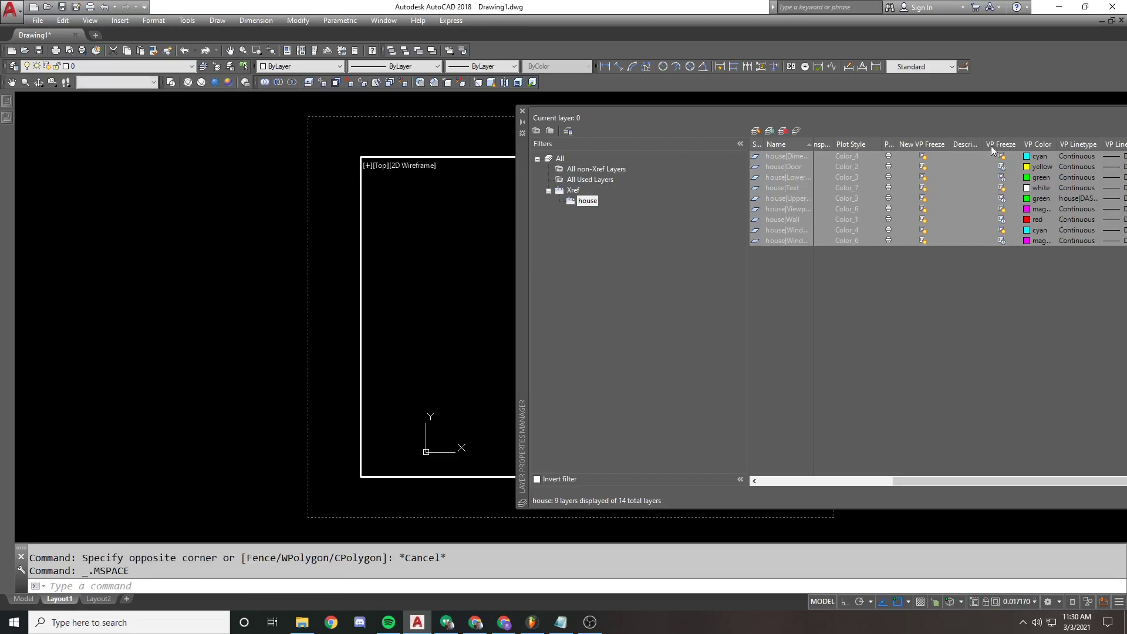
# Thaw the house layers' VP Freeze in the viewport, close Layer Properties, and switch to Model space.
pyautogui.click(817, 157)
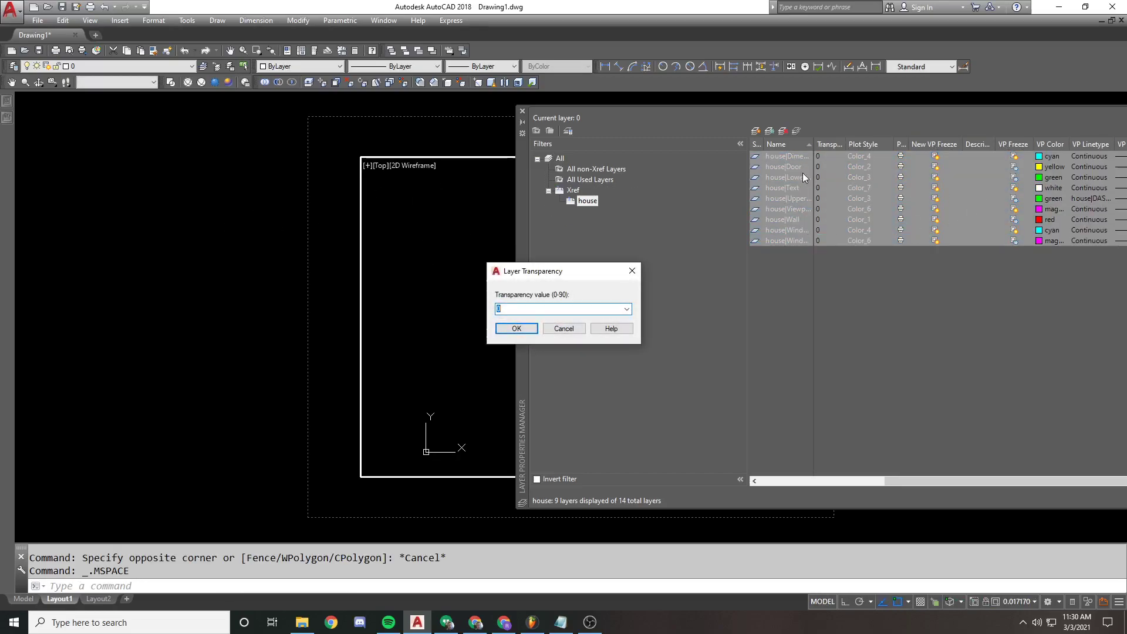
pyautogui.click(564, 329)
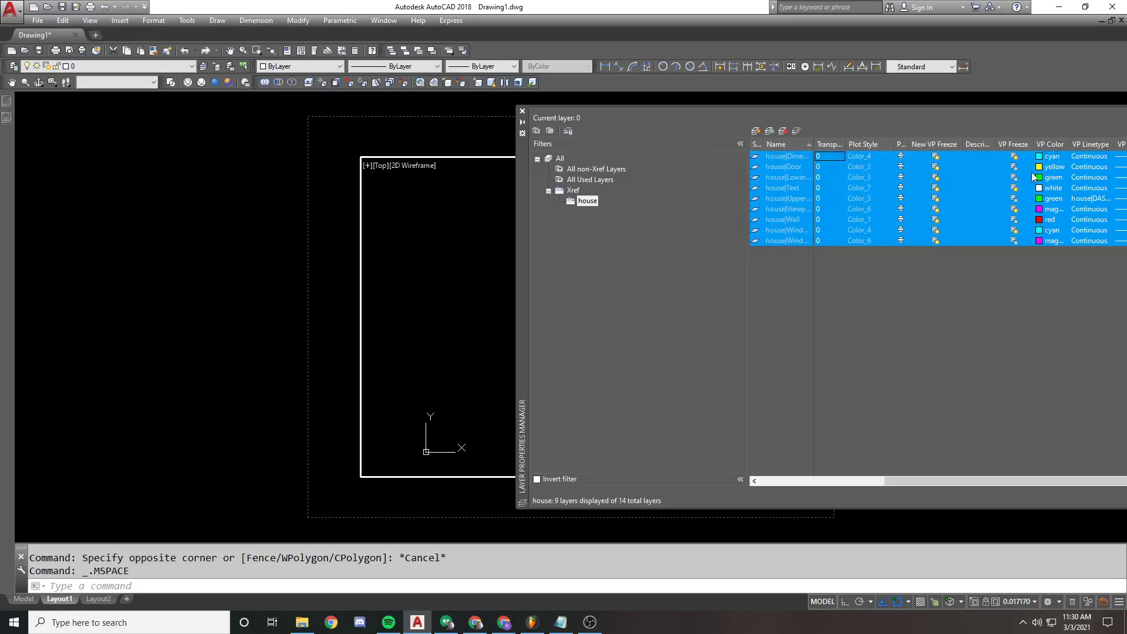
pyautogui.click(1015, 176)
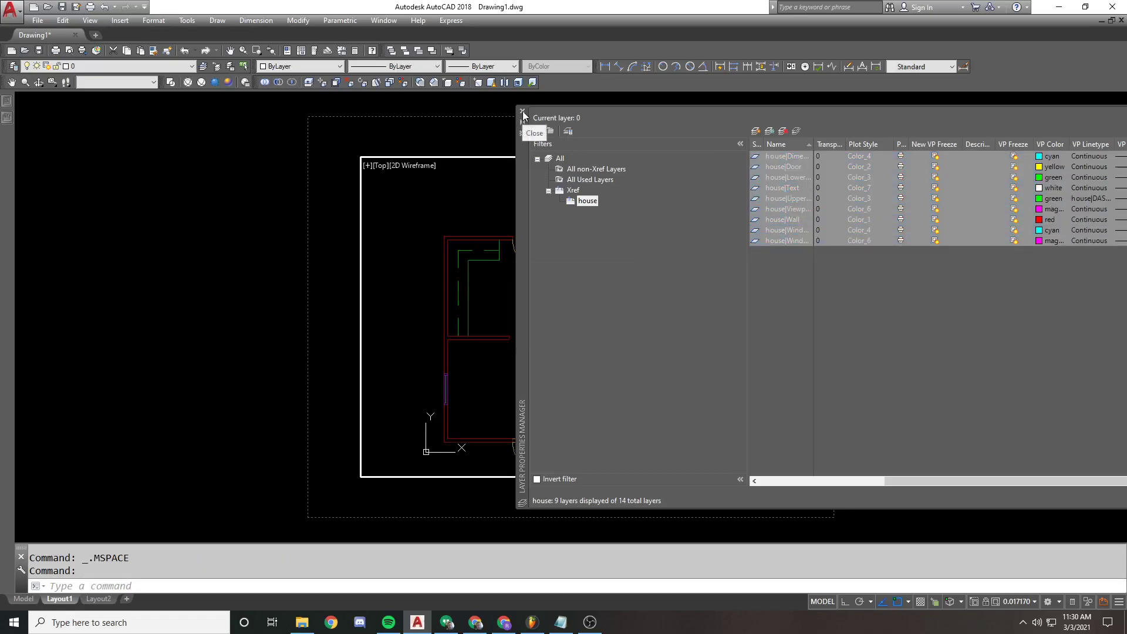
pyautogui.click(523, 113)
pyautogui.doubleClick(483, 136)
pyautogui.click(24, 599)
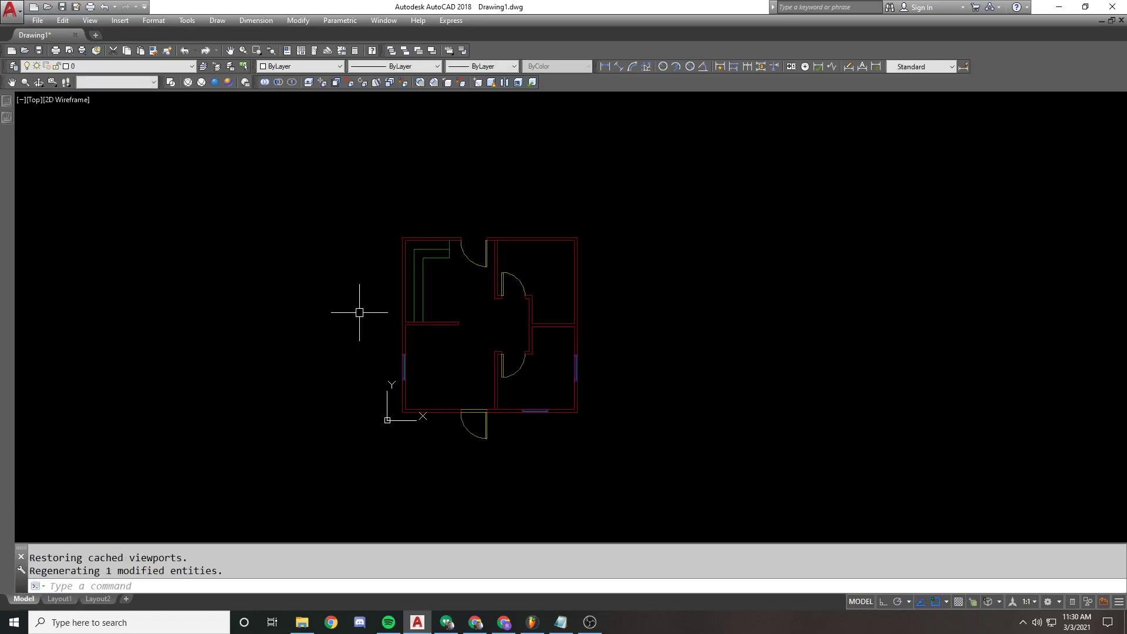
pyautogui.click(11, 105)
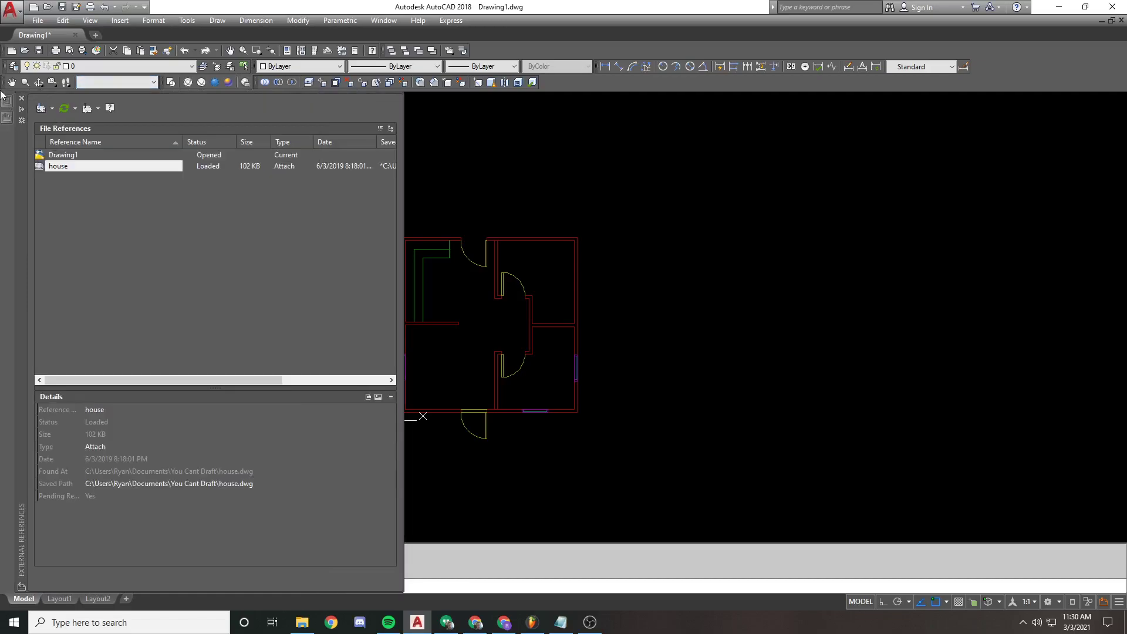
pyautogui.click(13, 64)
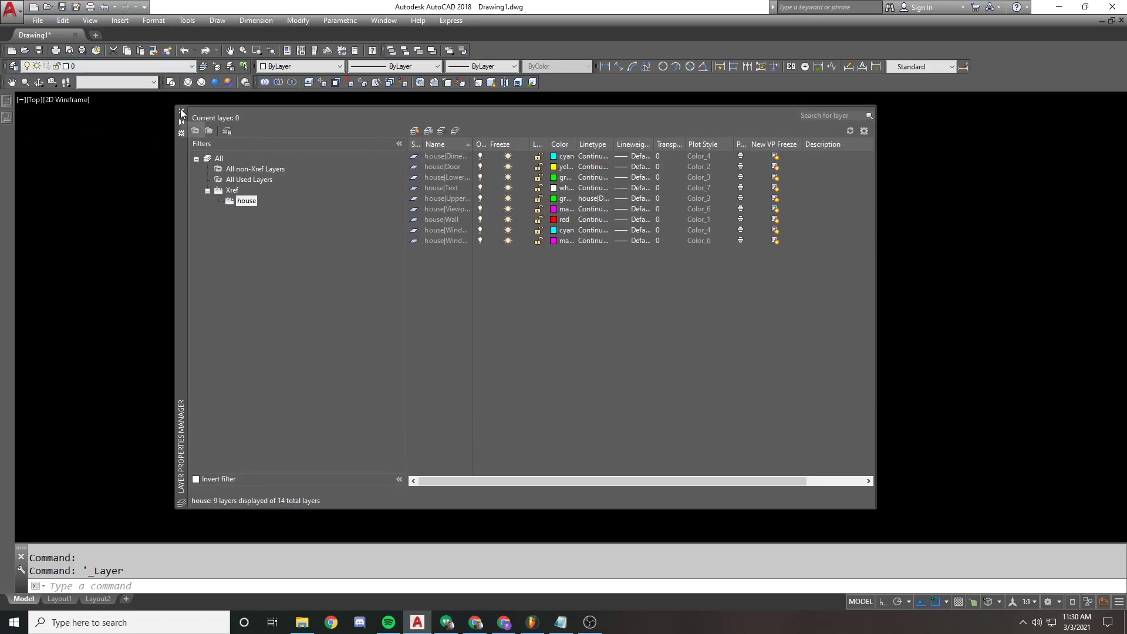
pyautogui.click(181, 112)
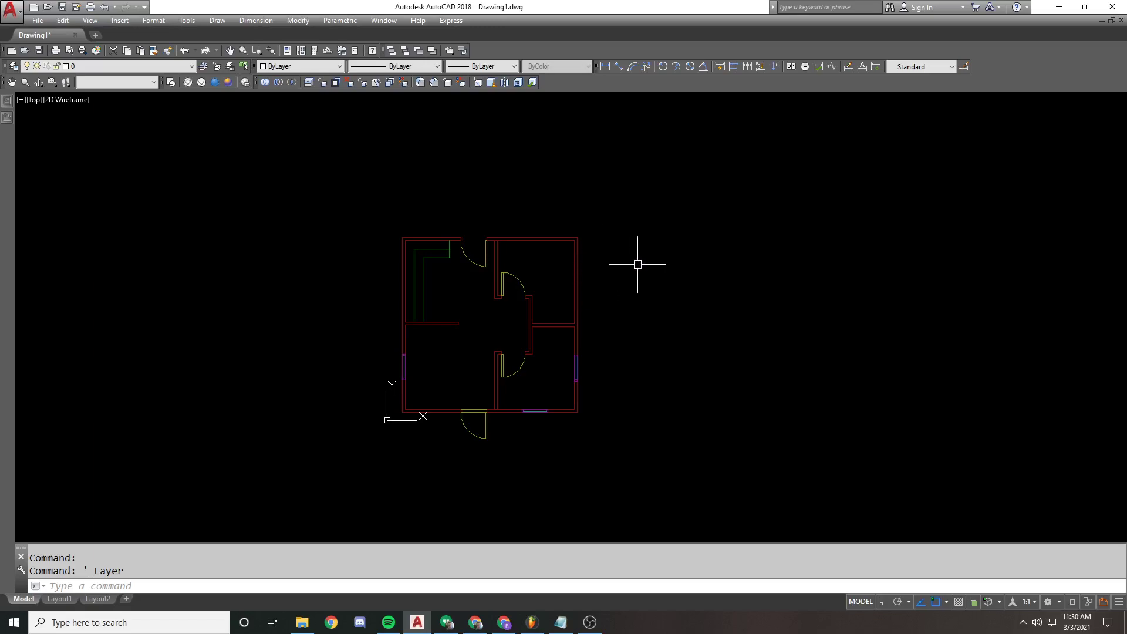
# With 3DCLIP, raise the front and back clipping planes above the house plan.
pyautogui.write('3dclip')
pyautogui.press('Return')
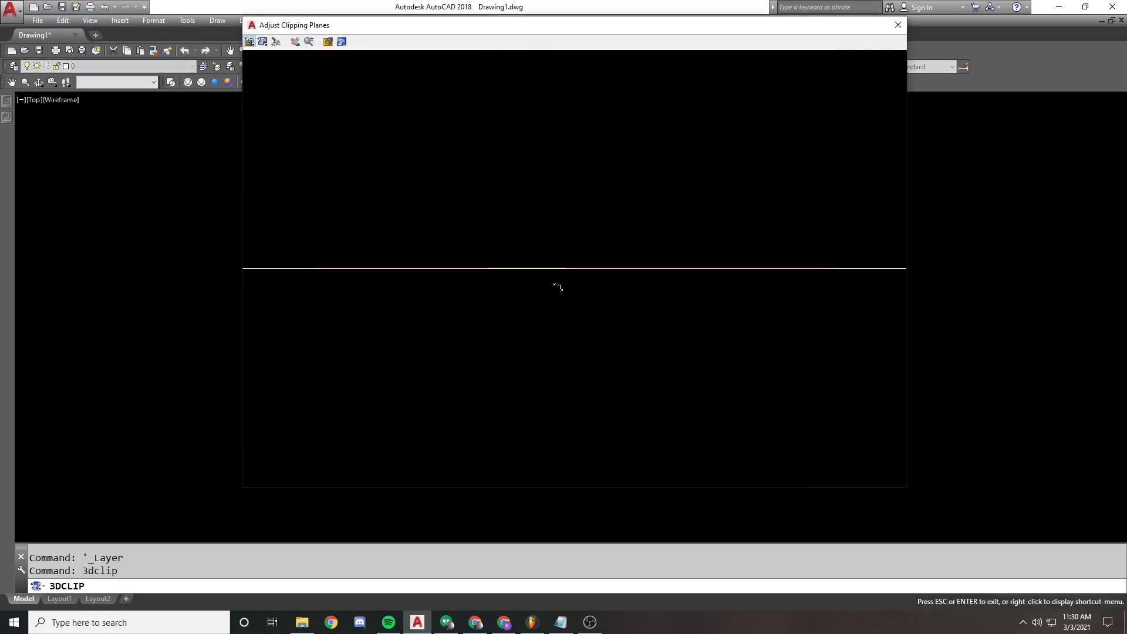
pyautogui.moveTo(559, 270); pyautogui.dragTo(288, 299)
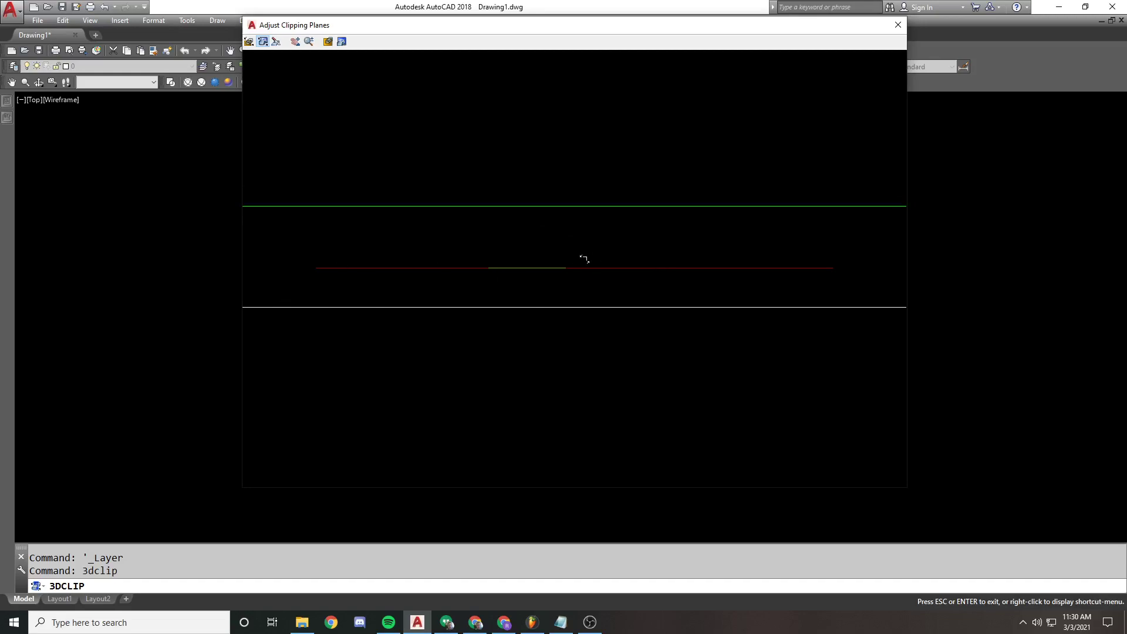
pyautogui.moveTo(448, 221); pyautogui.dragTo(458, 167)
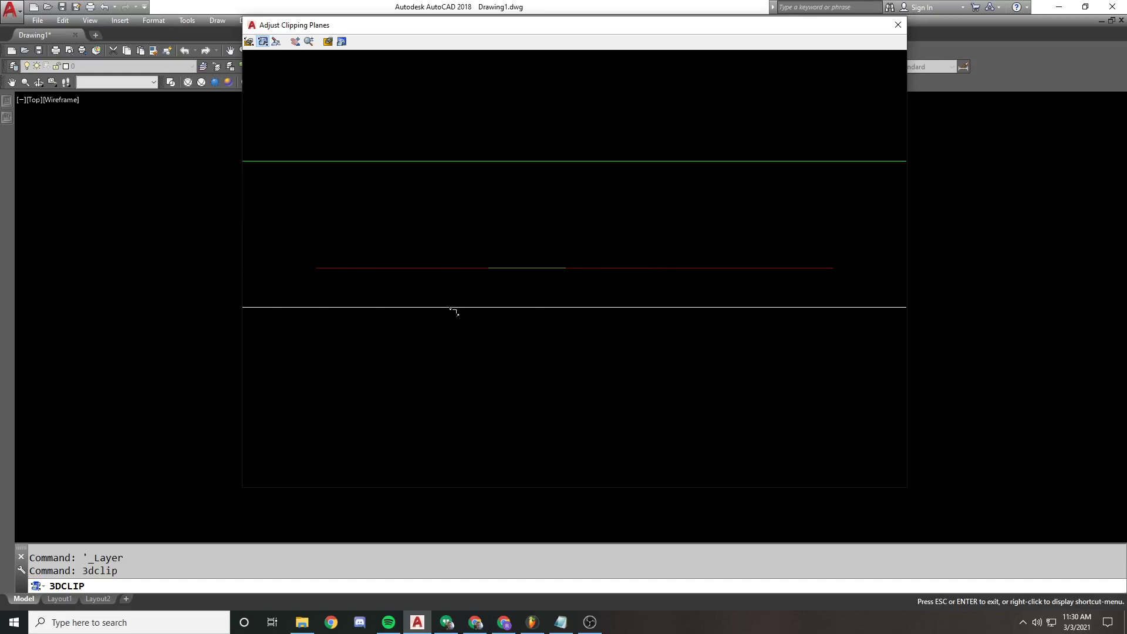
pyautogui.moveTo(451, 309); pyautogui.dragTo(453, 229)
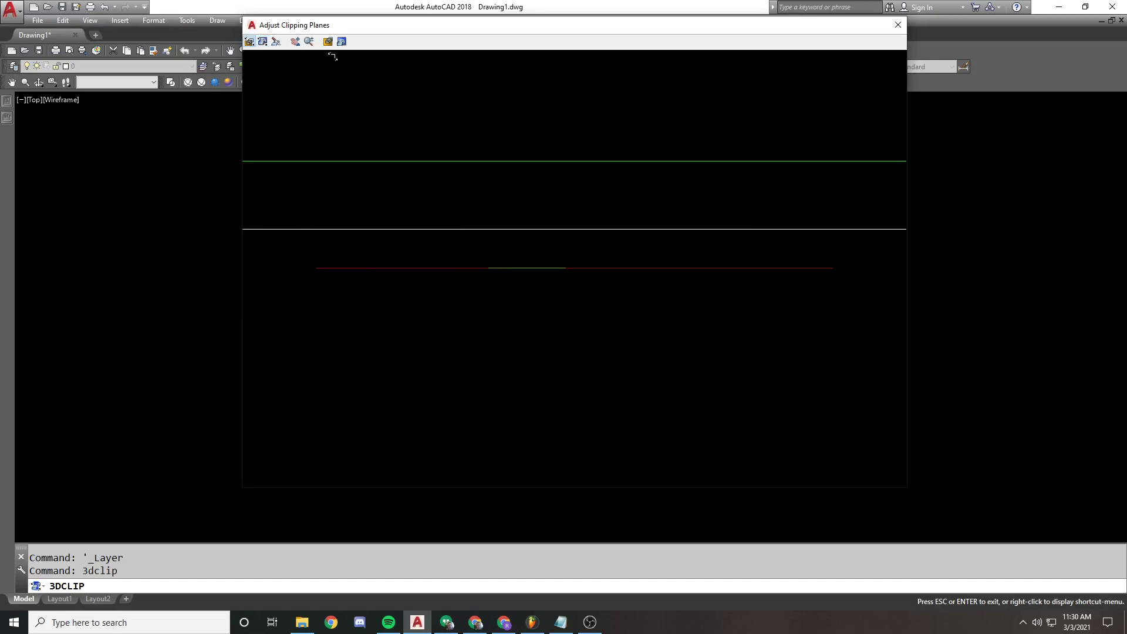
# Turn on front clipping, close the clipping adjuster, and exit orbit mode.
pyautogui.moveTo(359, 29)
pyautogui.mouseDown()
pyautogui.moveTo(451, 26)
pyautogui.moveTo(583, 51)
pyautogui.moveTo(564, 47)
pyautogui.moveTo(716, 47)
pyautogui.moveTo(672, 58)
pyautogui.mouseUp()
pyautogui.click(714, 65)
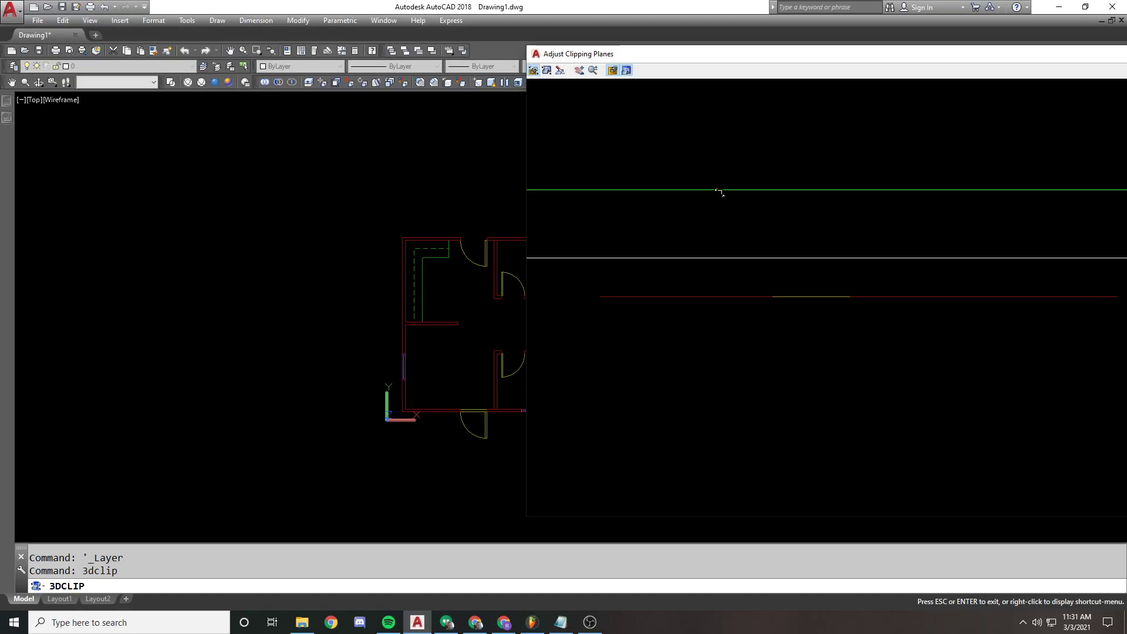
pyautogui.moveTo(1040, 61); pyautogui.dragTo(775, 72)
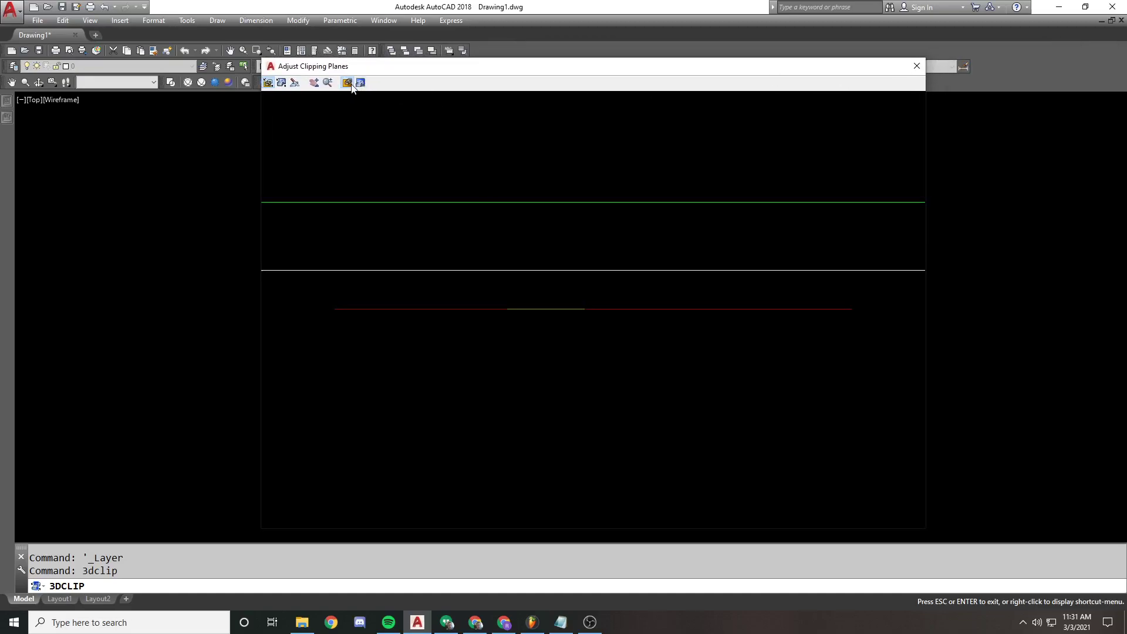
pyautogui.click(918, 66)
pyautogui.rightClick(732, 242)
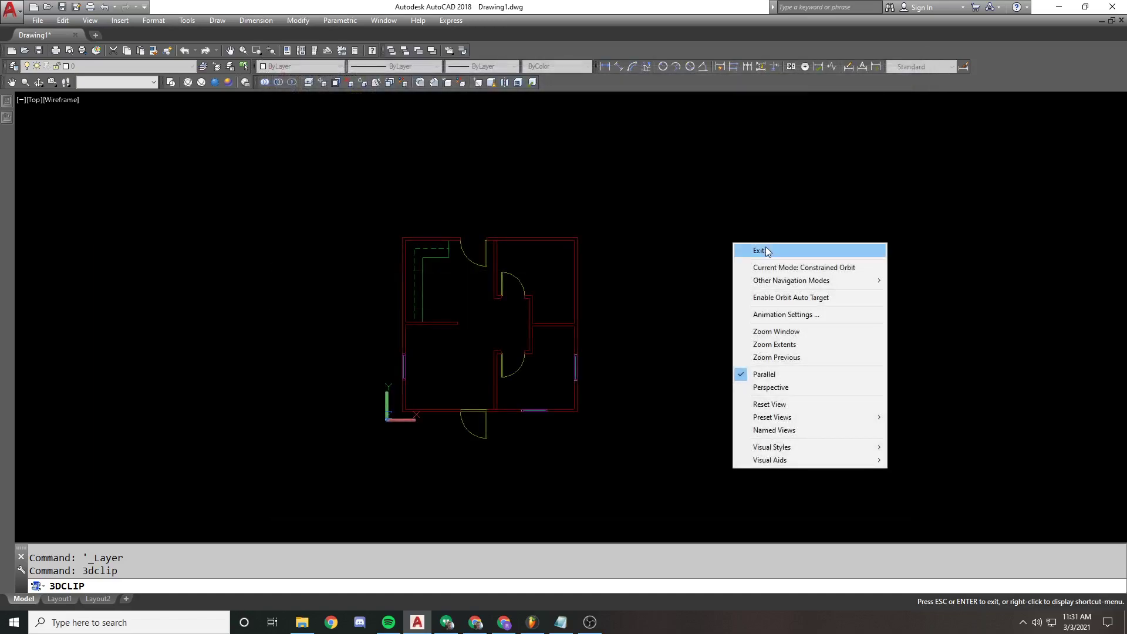
pyautogui.click(765, 246)
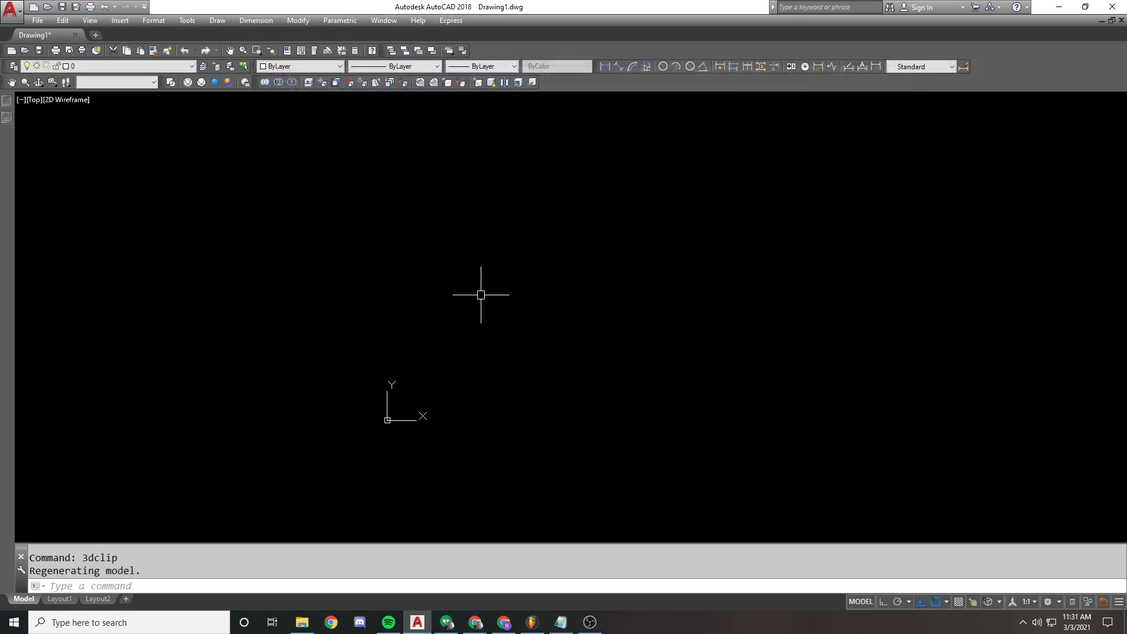
# Zoom and pan the empty model view looking for the clipped house plan.
pyautogui.click(646, 335)
pyautogui.click(531, 360)
pyautogui.press('Escape')
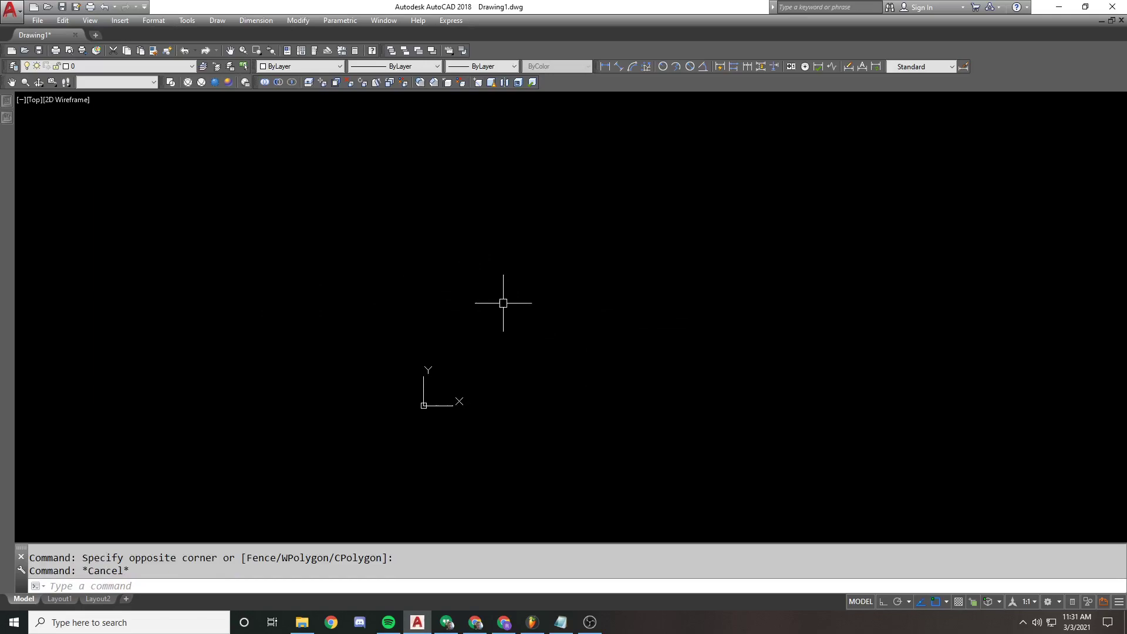
pyautogui.scroll(1, 558, 322)
pyautogui.moveTo(558, 322); pyautogui.dragTo(551, 303, button='middle')
pyautogui.write('cl')
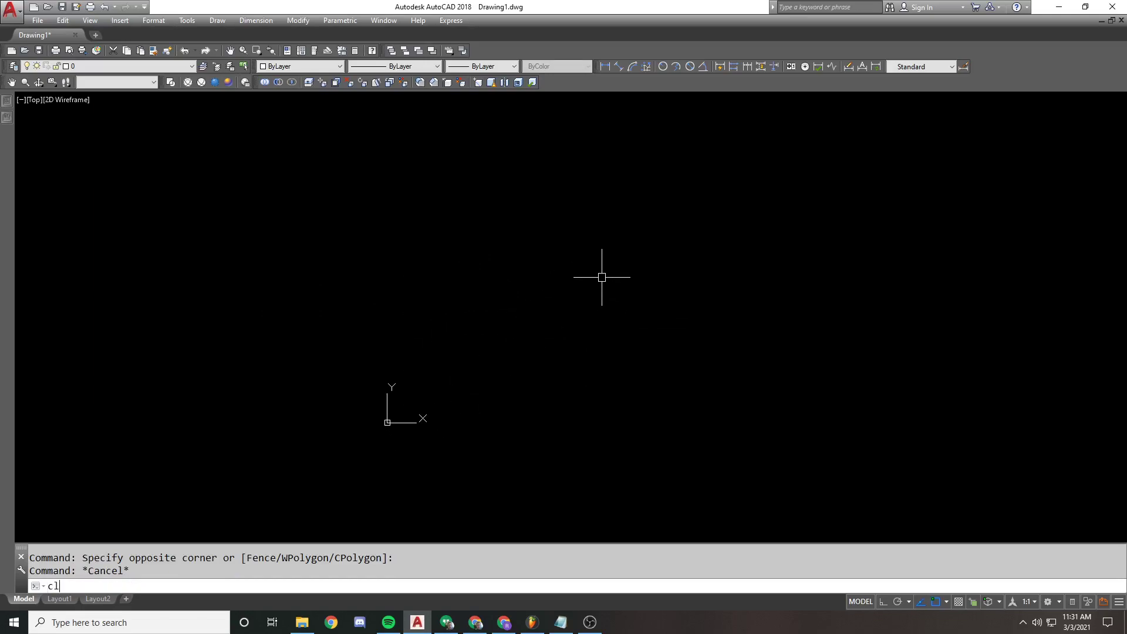
pyautogui.press('Escape')
# Rerun 3DCLIP and move the clipping plane lower in the view.
pyautogui.write('3d')
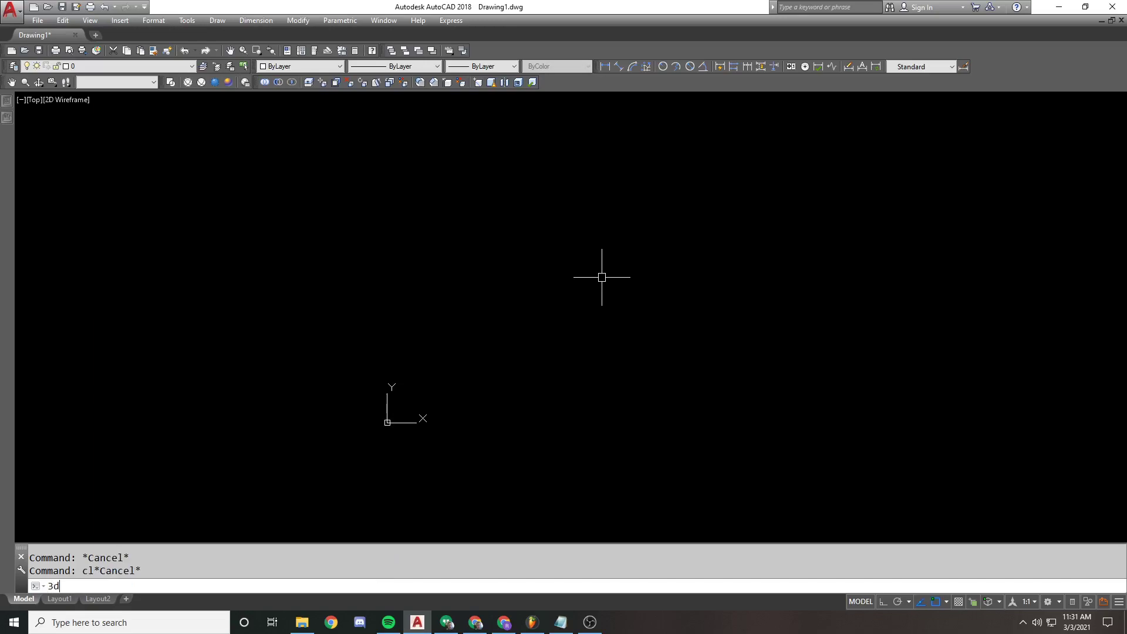
pyautogui.write('clip')
pyautogui.press('Return')
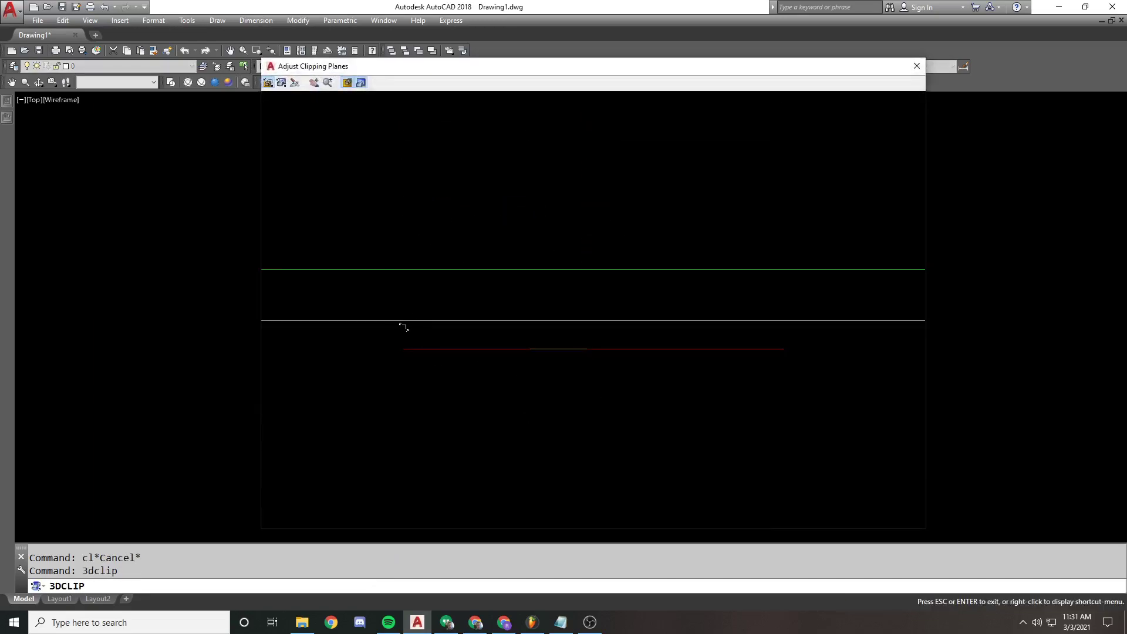
pyautogui.moveTo(403, 327); pyautogui.dragTo(390, 372)
pyautogui.click(917, 66)
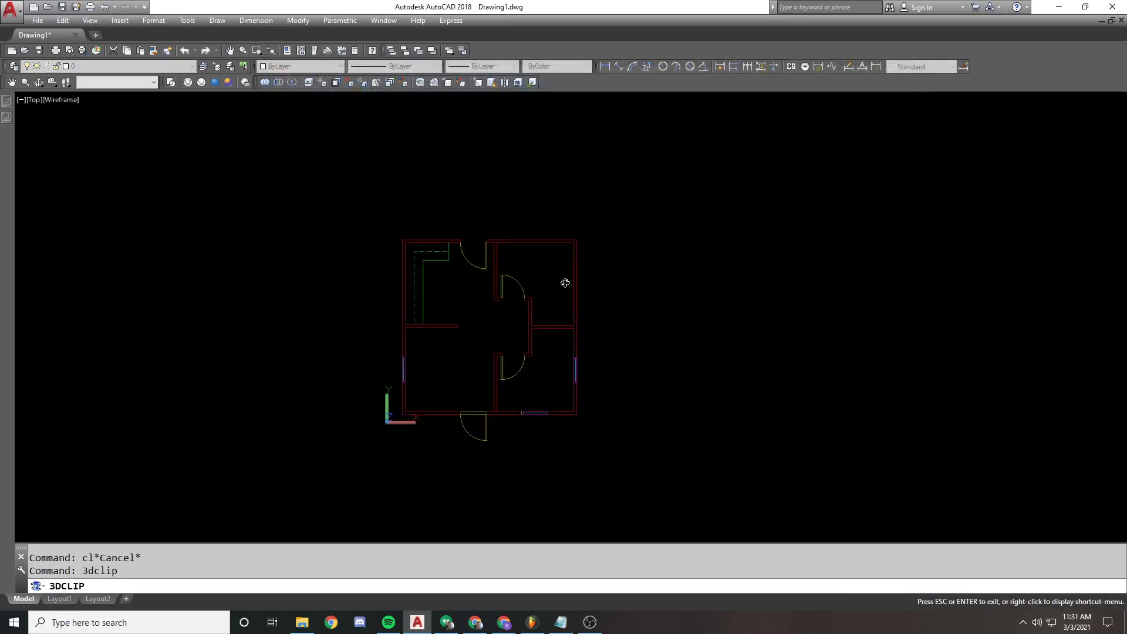
pyautogui.press('Return')
# Adjust both clipping planes, turn front clipping off, and close 3DCLIP to show the plan again.
pyautogui.rightClick(616, 252)
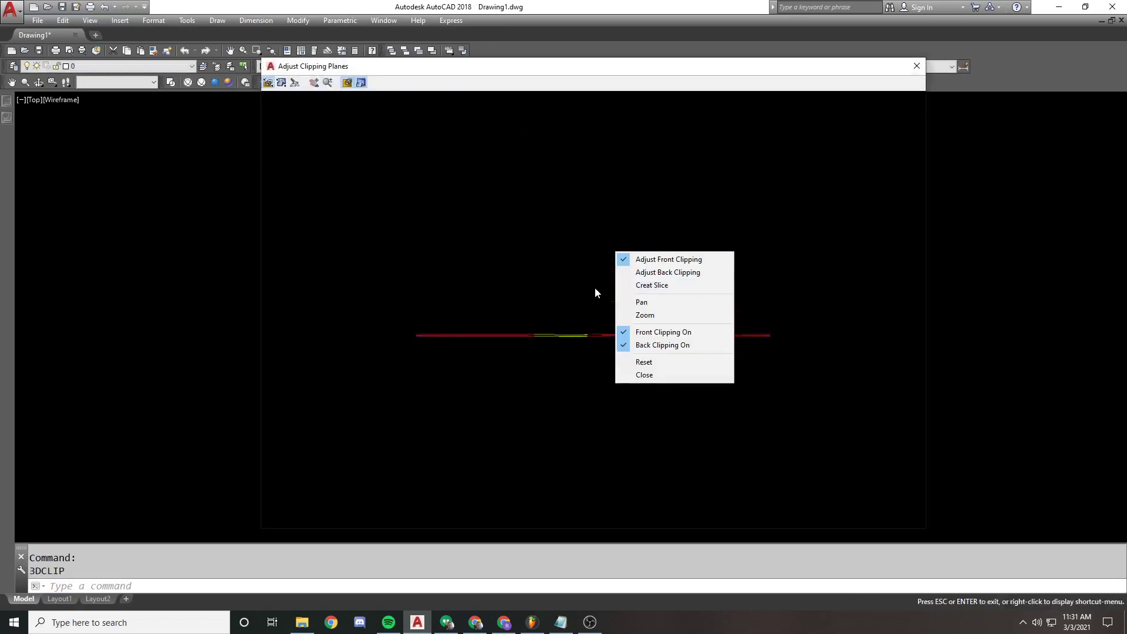
pyautogui.click(668, 272)
pyautogui.moveTo(476, 355); pyautogui.dragTo(479, 296)
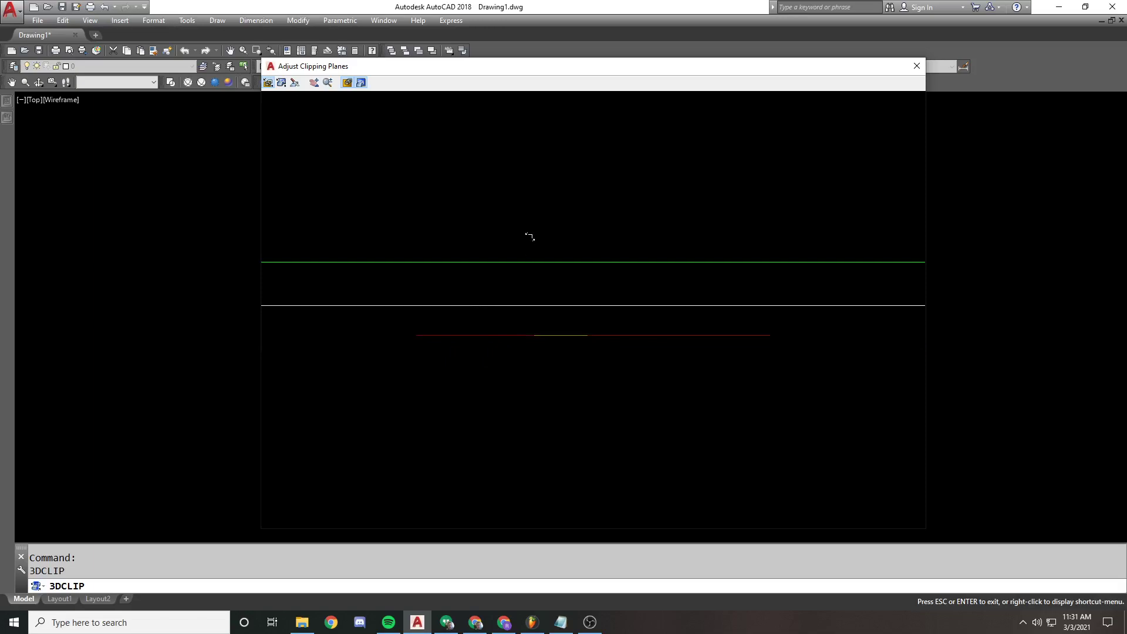
pyautogui.click(347, 83)
pyautogui.click(916, 67)
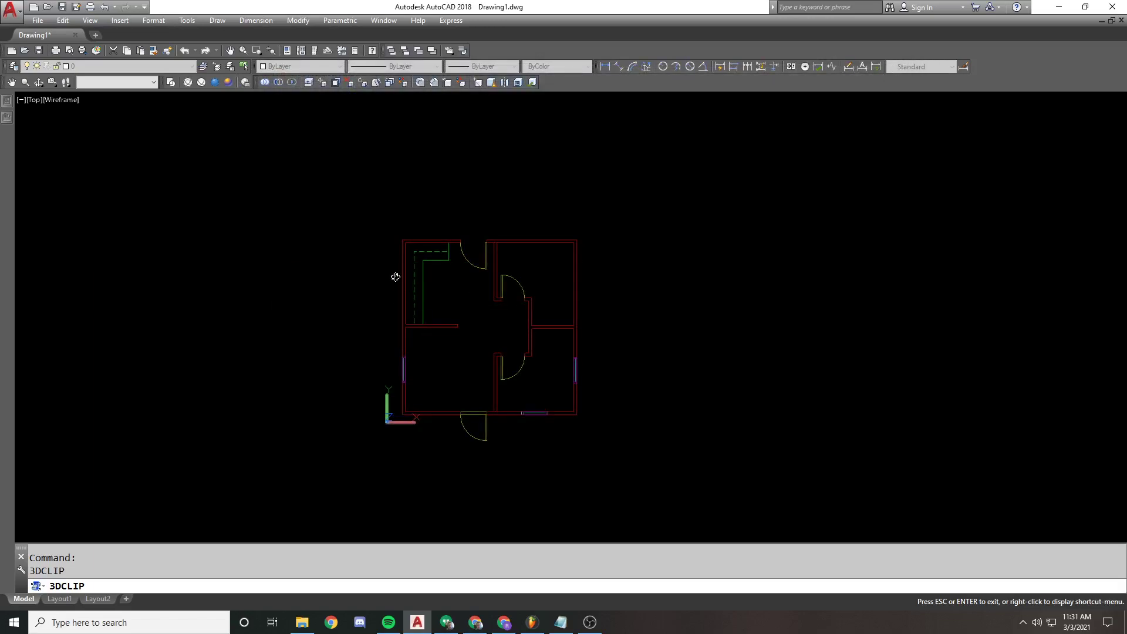
pyautogui.press('Escape')
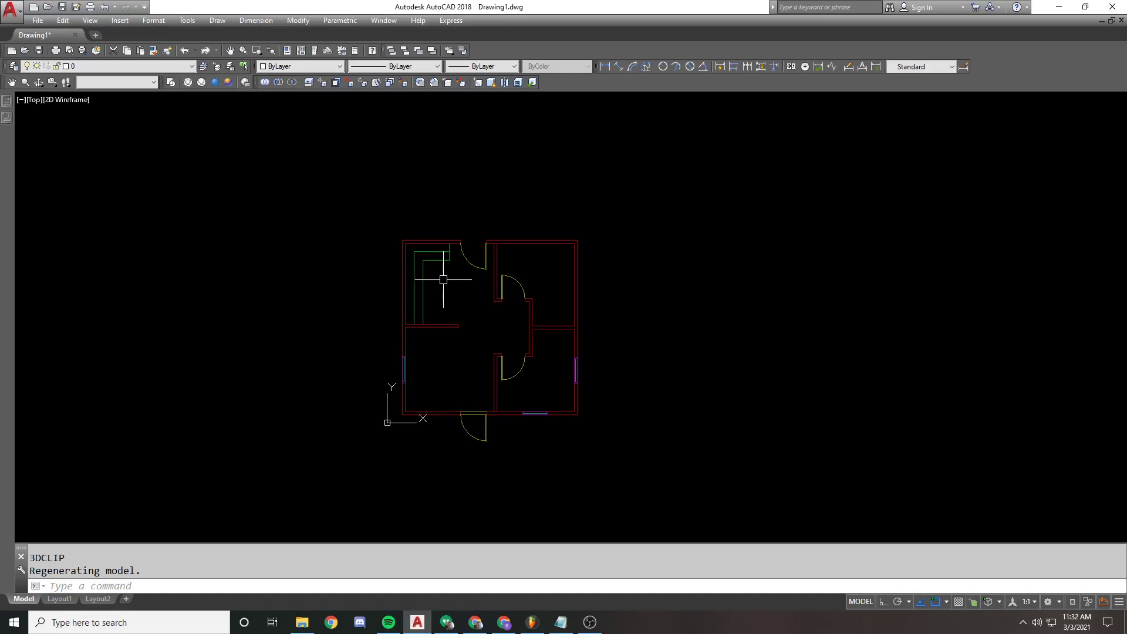
pyautogui.moveTo(463, 297); pyautogui.dragTo(474, 277, button='middle')
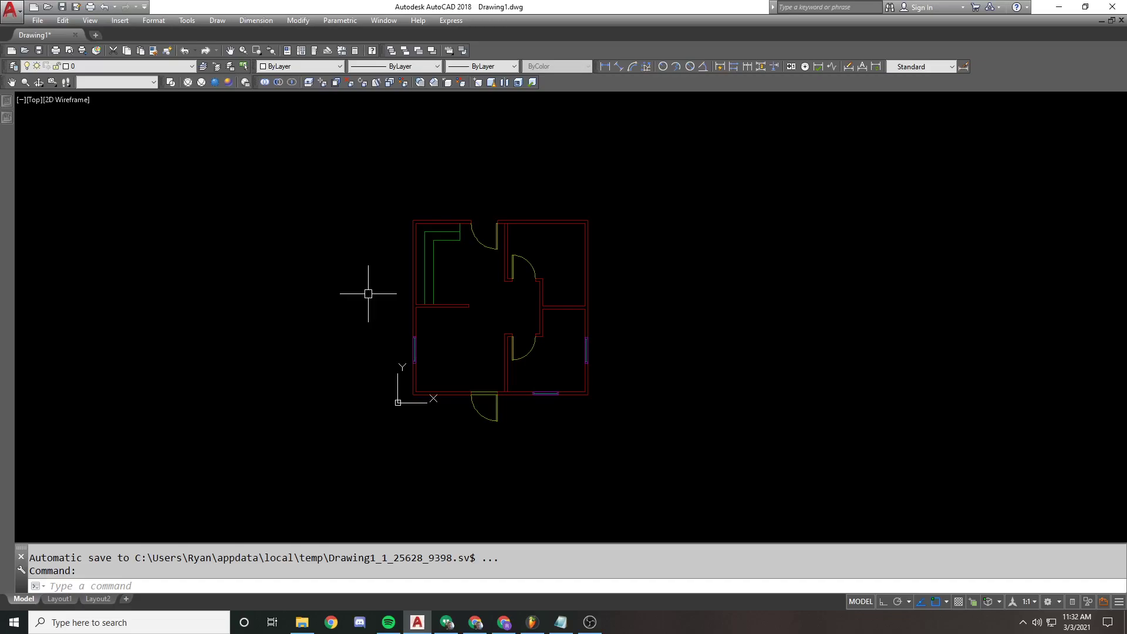
# Cancel a BASE prompt and open House.dwg from the External References palette.
pyautogui.write('base')
pyautogui.press('Return')
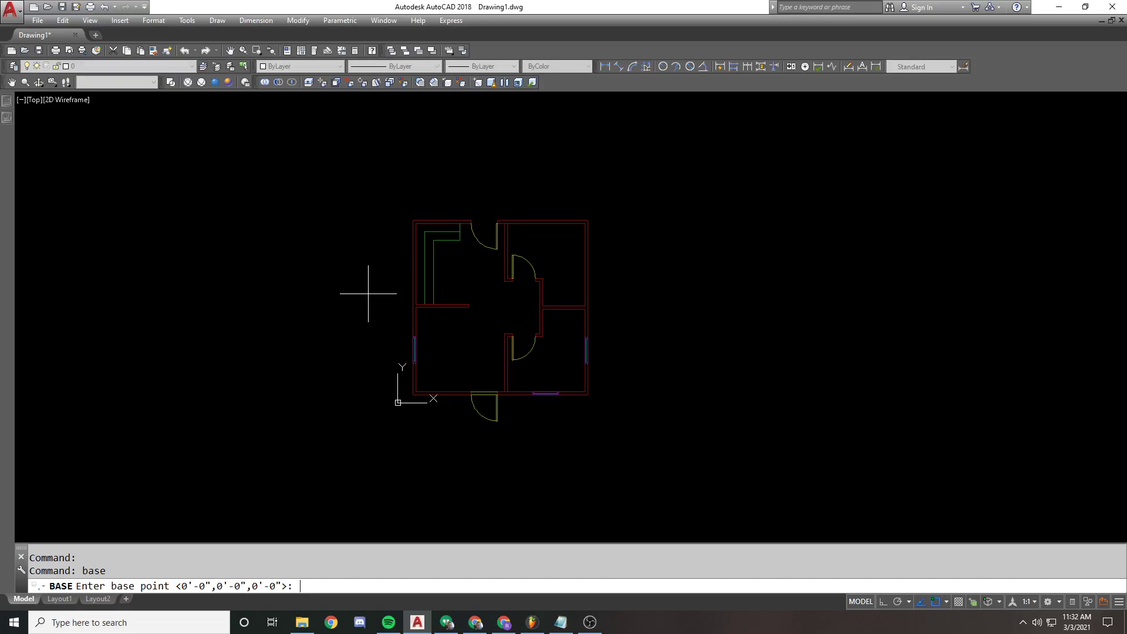
pyautogui.press('Escape')
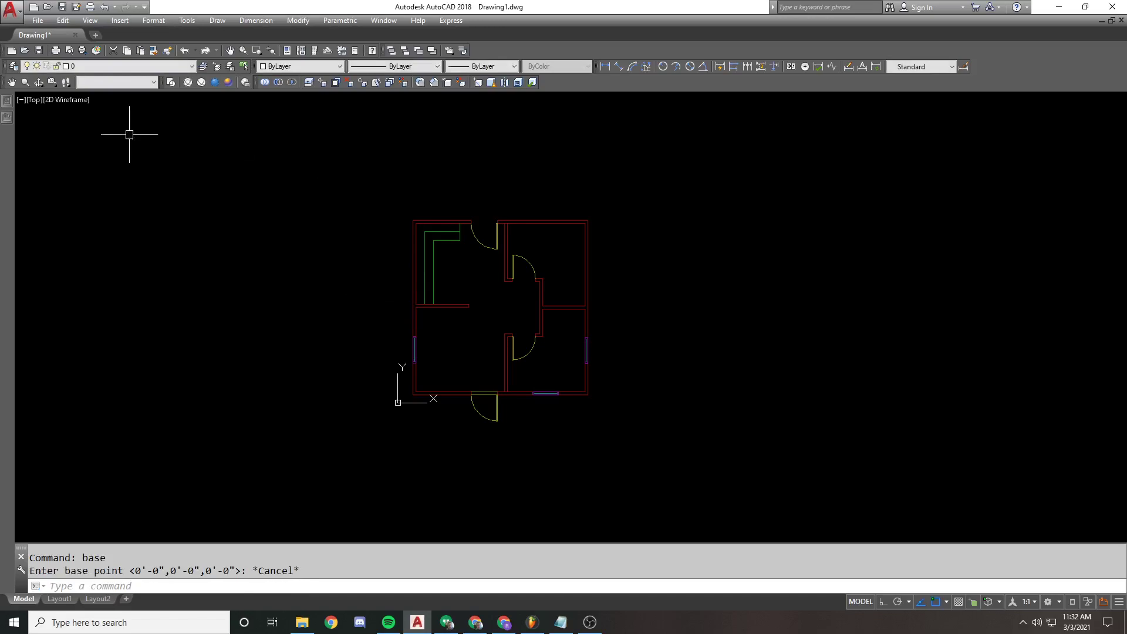
pyautogui.hotkey('ctrl', '1')
pyautogui.hotkey('ctrl', '1')
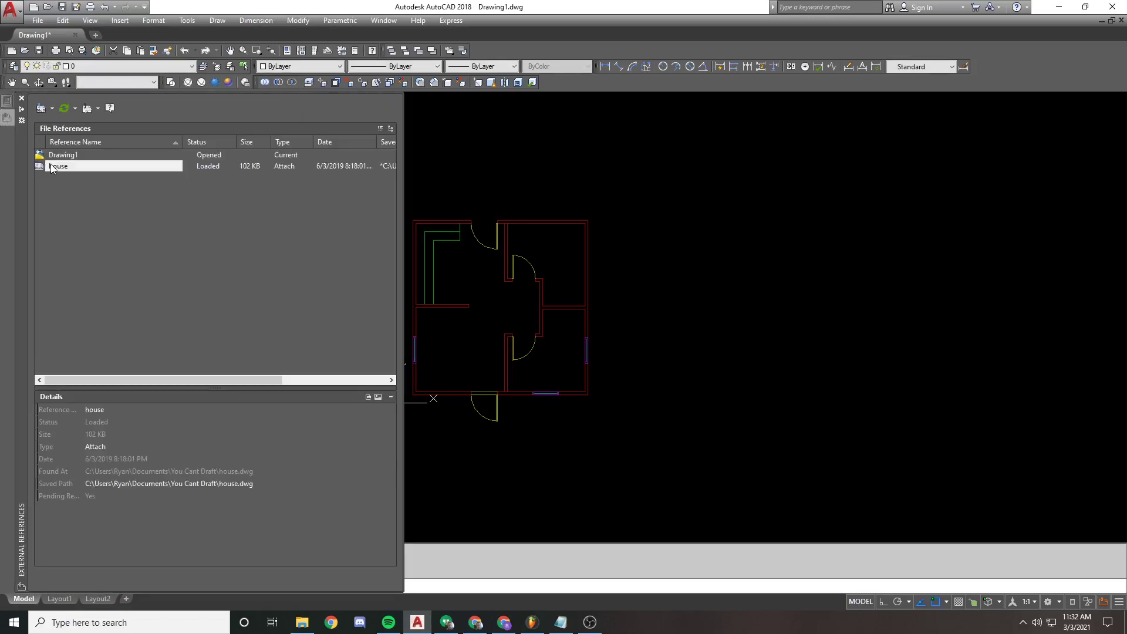
pyautogui.rightClick(54, 166)
pyautogui.click(107, 177)
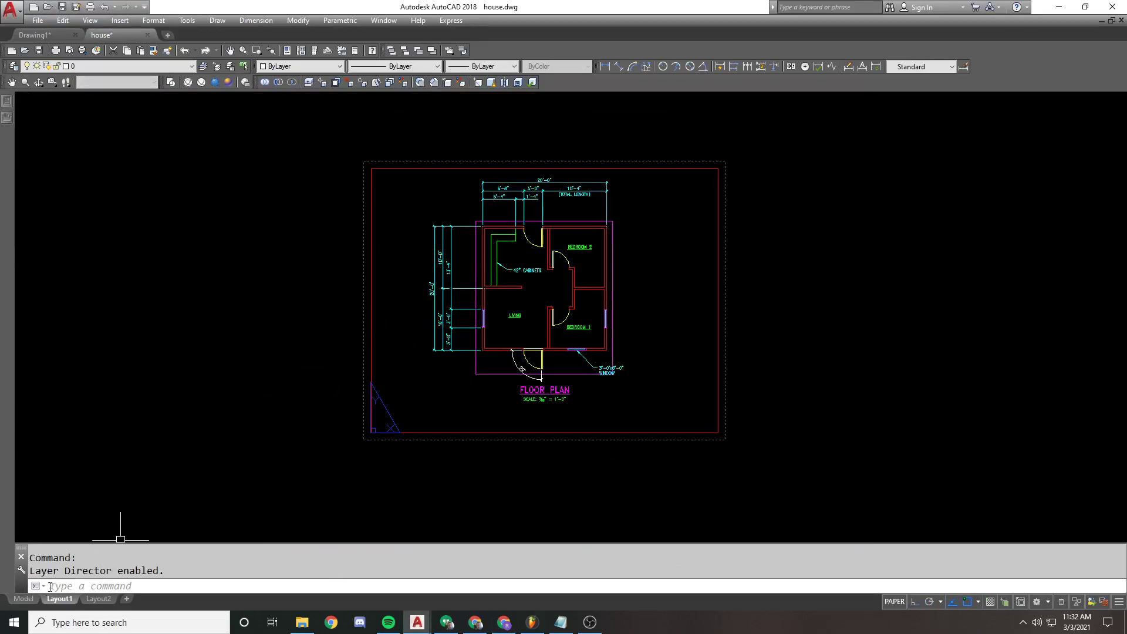
# In the house drawing's model space, set the BASE point to 200',400',0.
pyautogui.click(25, 600)
pyautogui.write('base')
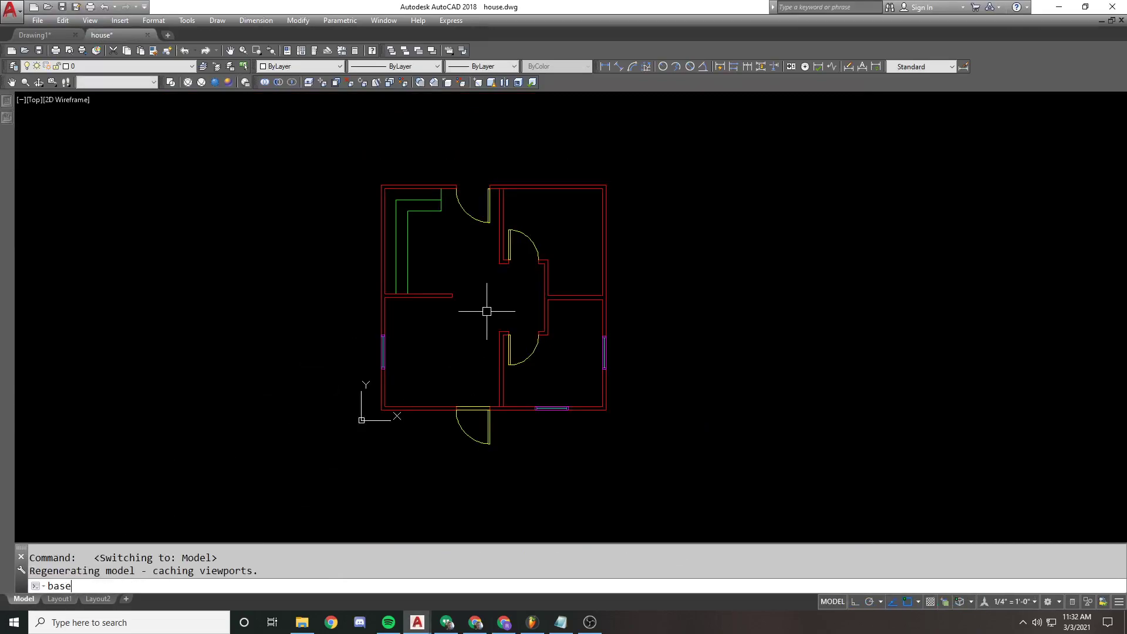
pyautogui.press('Return')
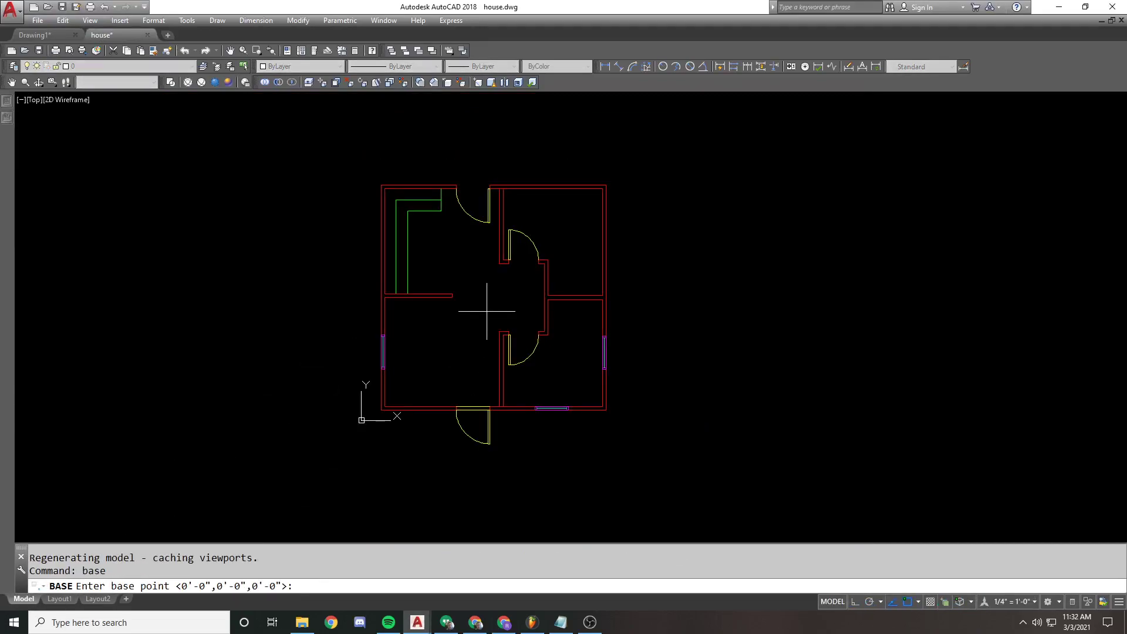
pyautogui.write('100')
pyautogui.press('Return')
pyautogui.press('Return')
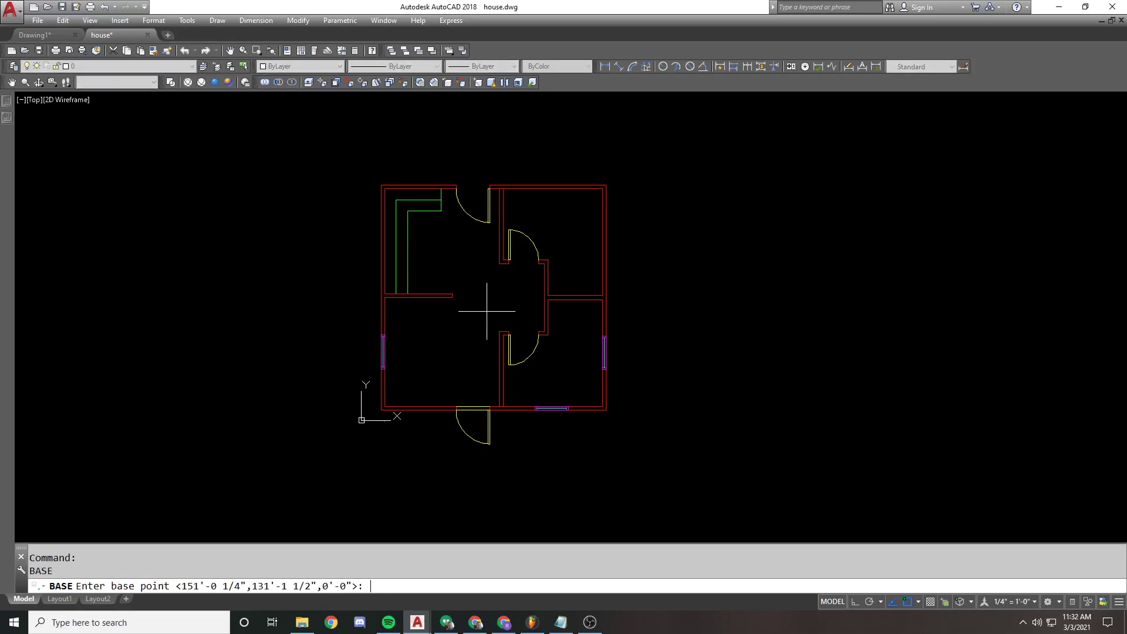
pyautogui.write("200',400',0")
pyautogui.press('Return')
pyautogui.write('base')
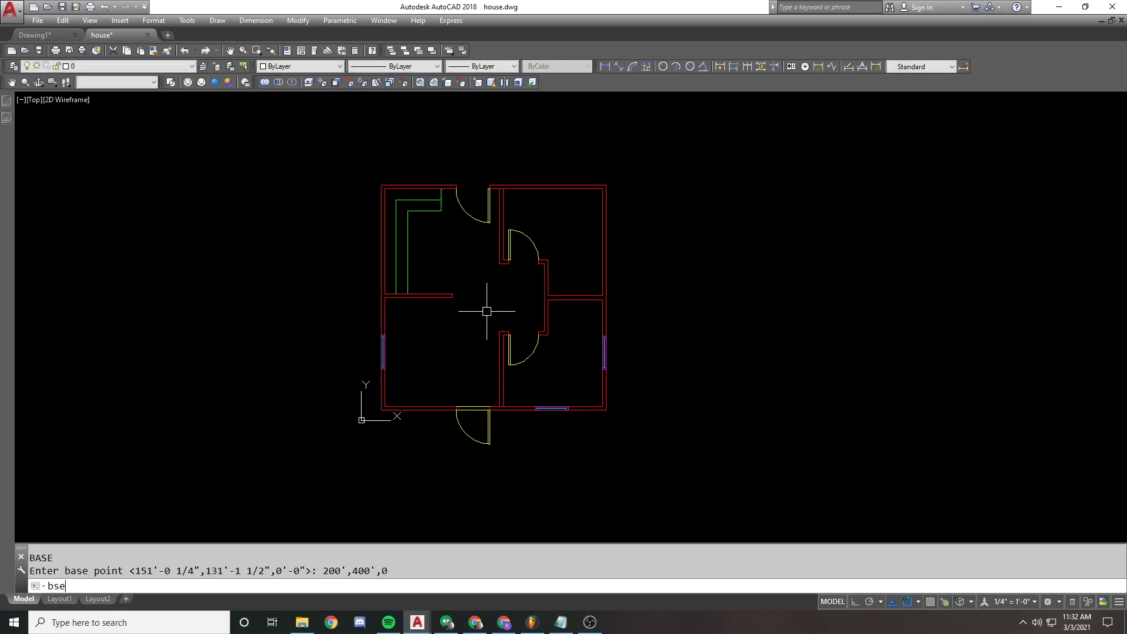
pyautogui.press('Return')
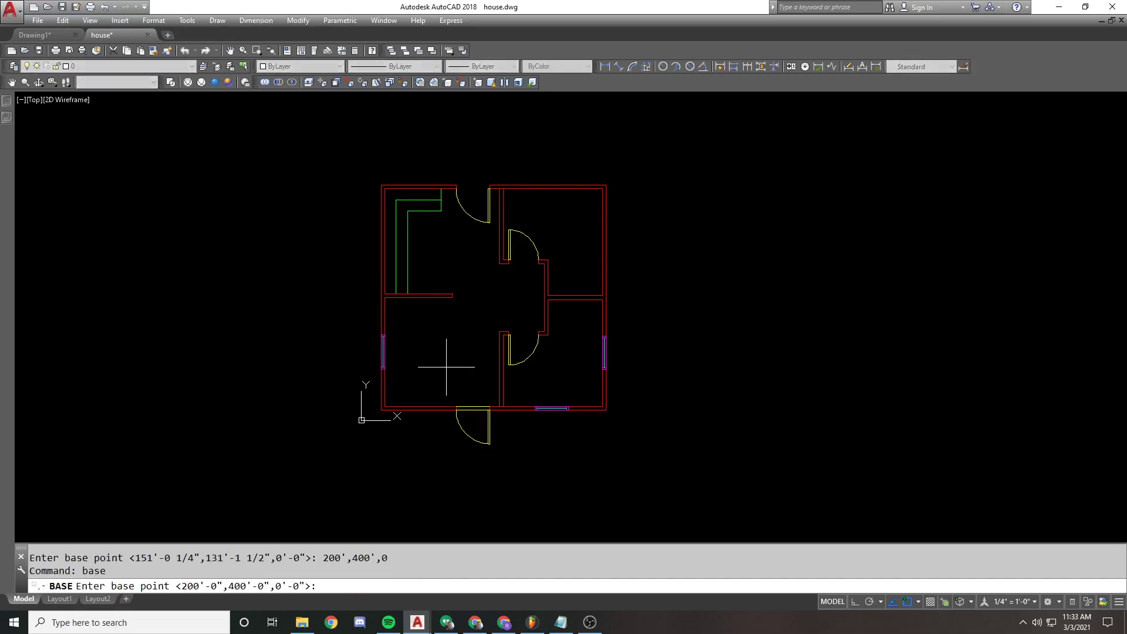
pyautogui.press('Escape')
pyautogui.write('l')
pyautogui.press('Return')
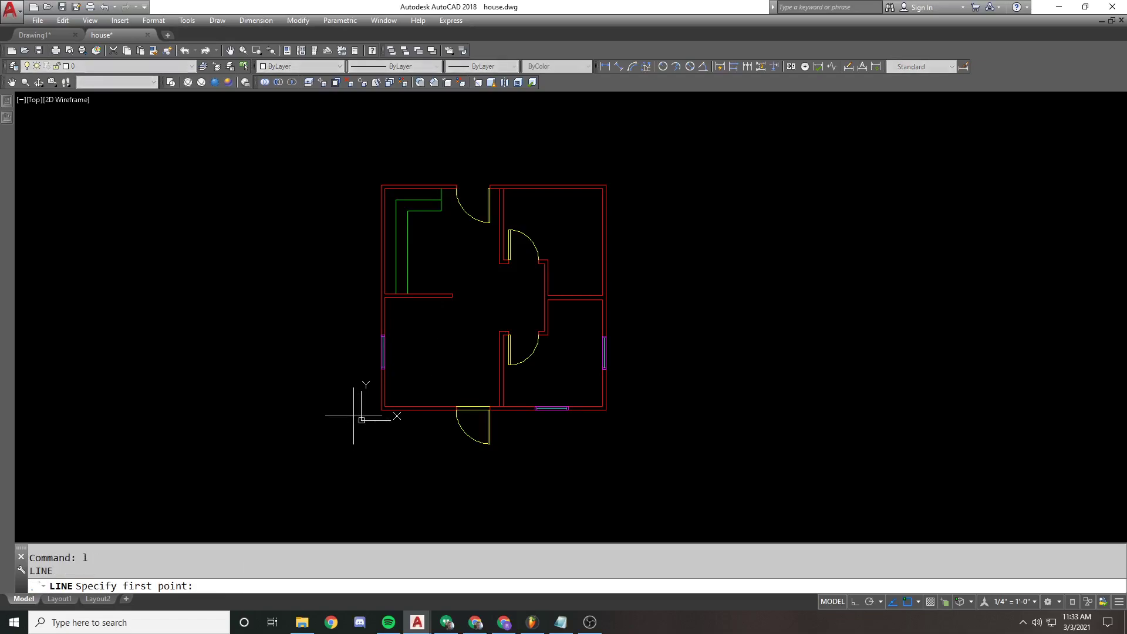
# Draw a 200' horizontal guide line starting at the origin 0,0,0.
pyautogui.write('0,0,0')
pyautogui.press('Return')
pyautogui.press('F8')
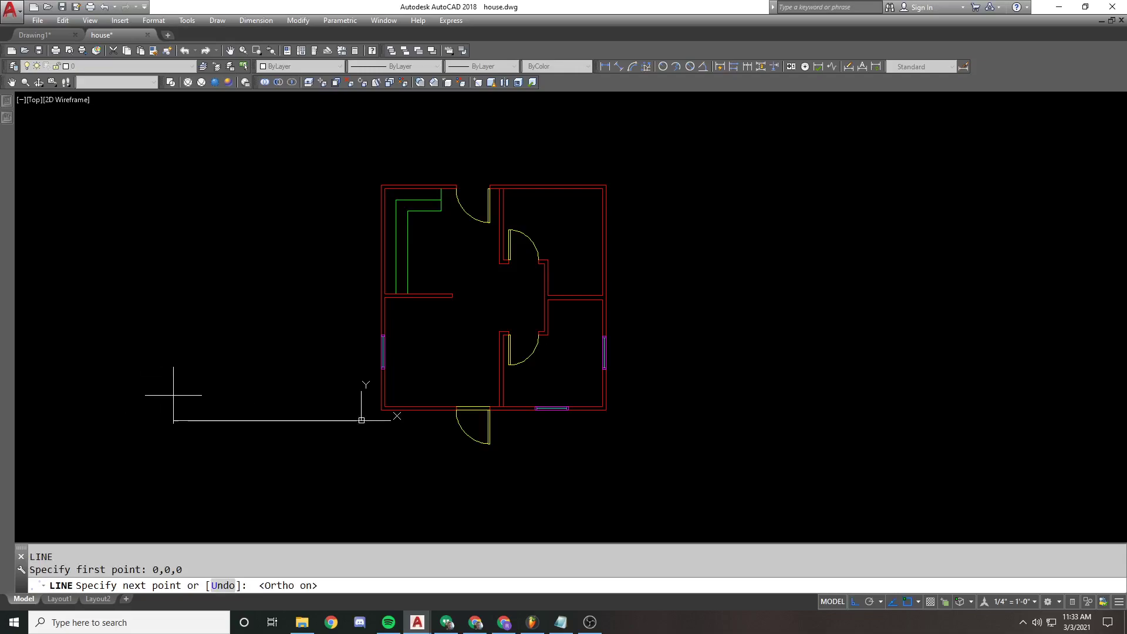
pyautogui.write('220')
pyautogui.write("00'")
pyautogui.press('Return')
pyautogui.scroll(-6, 369, 350)
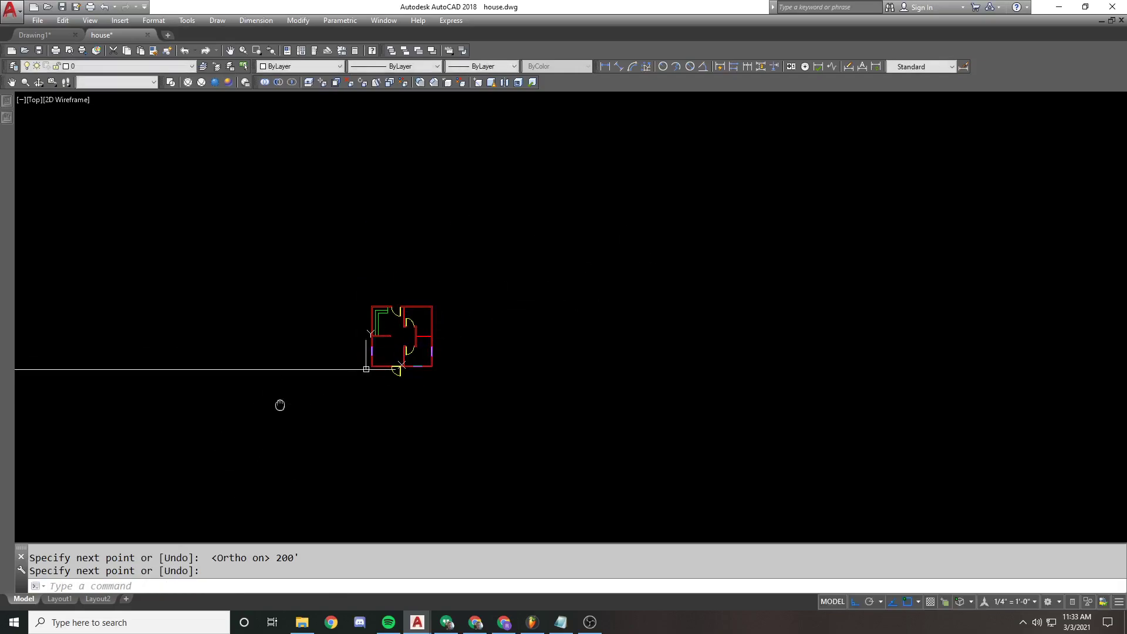
pyautogui.press('Escape')
pyautogui.middleClick(410, 241)
pyautogui.middleClick(410, 241)
pyautogui.scroll(-2, 410, 241)
pyautogui.click(365, 327)
pyautogui.click(143, 244)
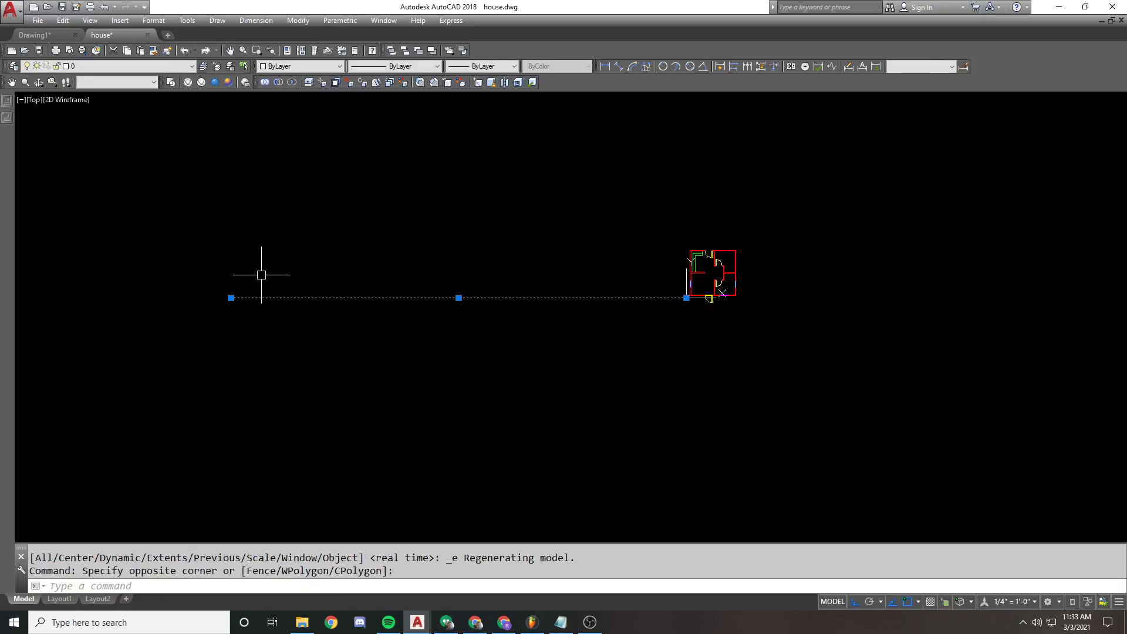
# Draw a 400' vertical guide line from the horizontal line's left end.
pyautogui.write('l')
pyautogui.press('Return')
pyautogui.click(231, 298)
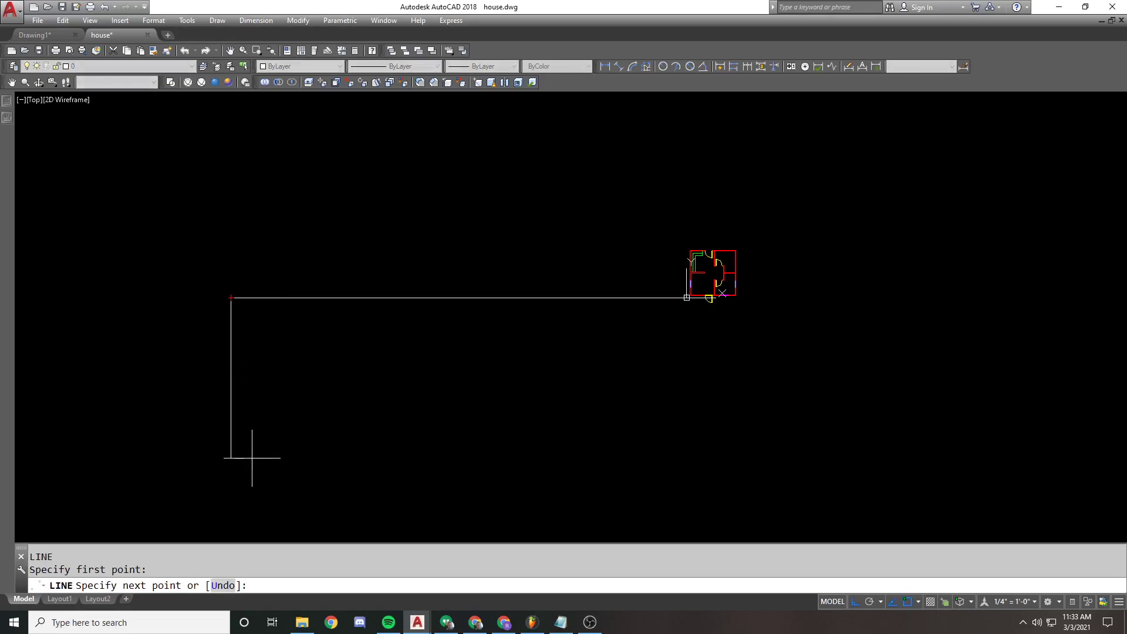
pyautogui.write("400'")
pyautogui.press('Return')
pyautogui.press('Escape')
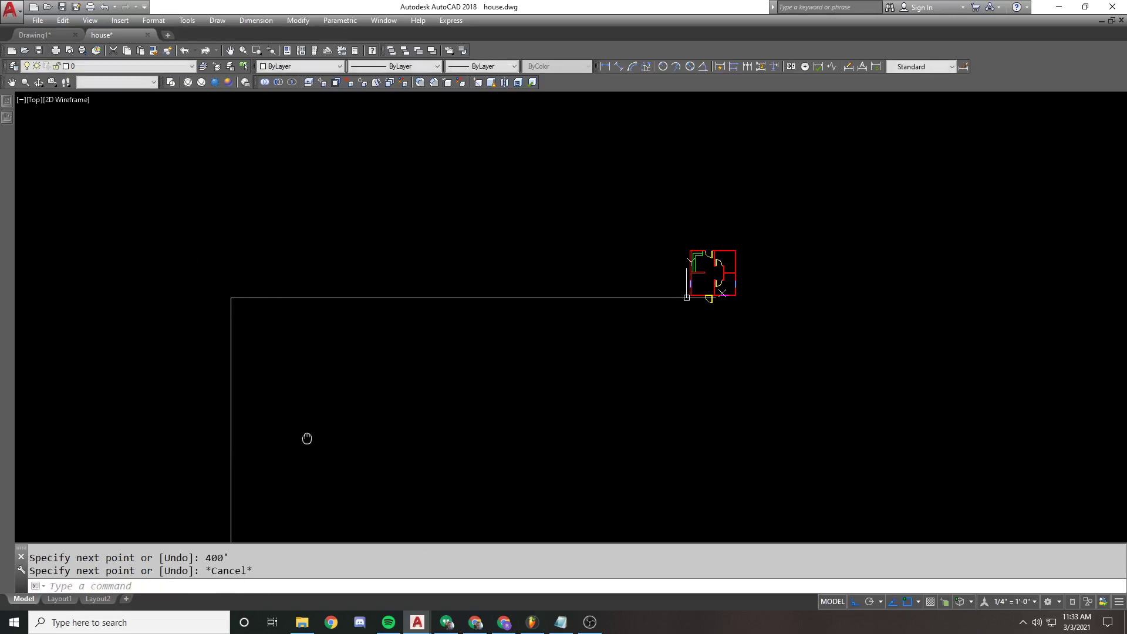
pyautogui.middleClick(307, 438)
pyautogui.middleClick(307, 438)
pyautogui.scroll(-1, 389, 329)
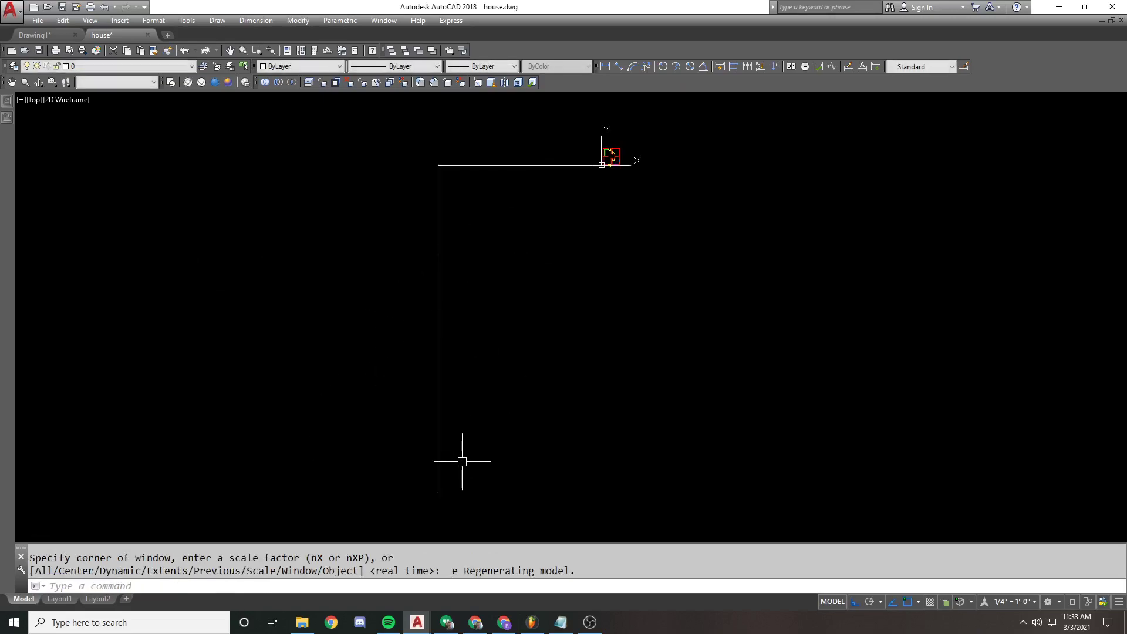
# Draw a diagonal guide line from the vertical line's bottom back to the origin.
pyautogui.write('l')
pyautogui.press('Return')
pyautogui.click(438, 490)
pyautogui.click(601, 164)
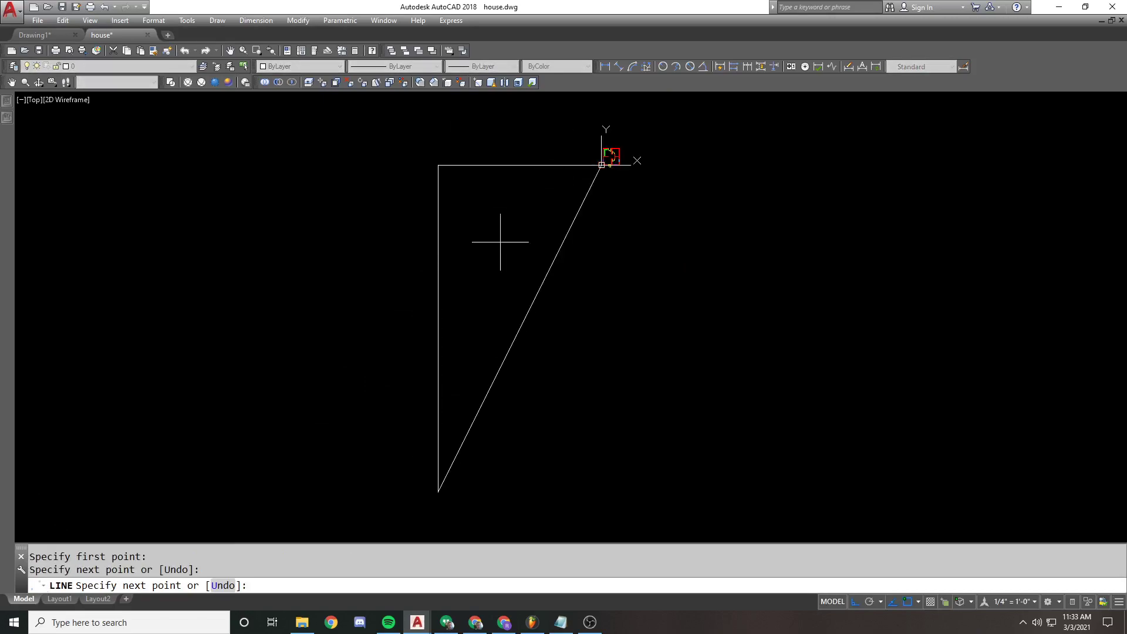
pyautogui.press('Return')
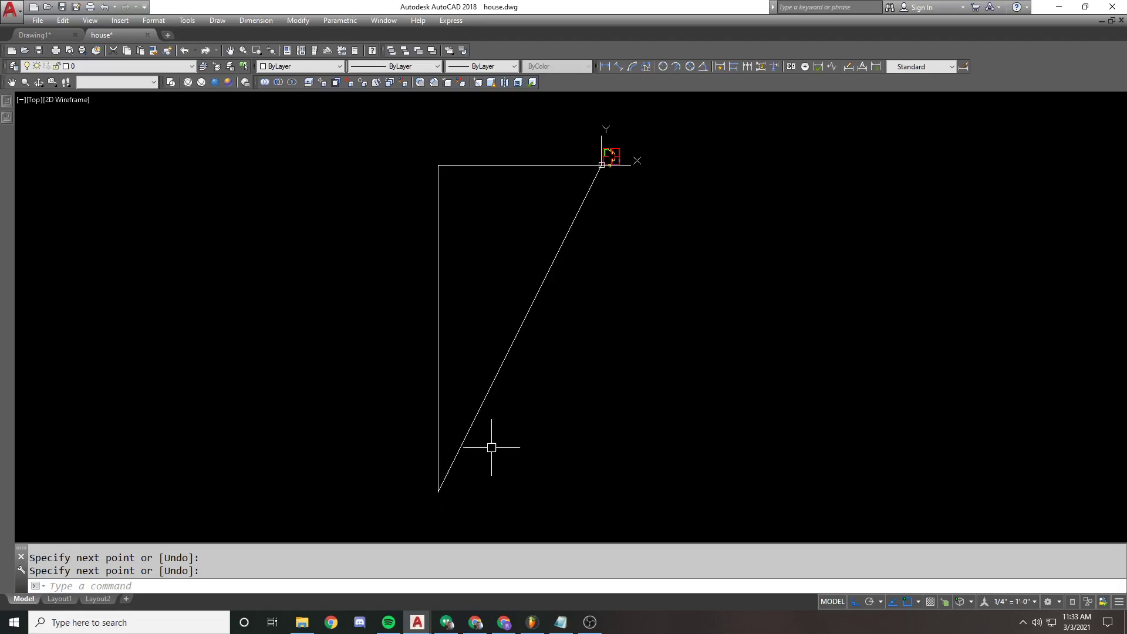
# Erase the three guide lines and bring the house plan back into view.
pyautogui.hotkey('ctrl', 'shift', 'c')
pyautogui.click(453, 467)
pyautogui.click(478, 395)
pyautogui.click(484, 386)
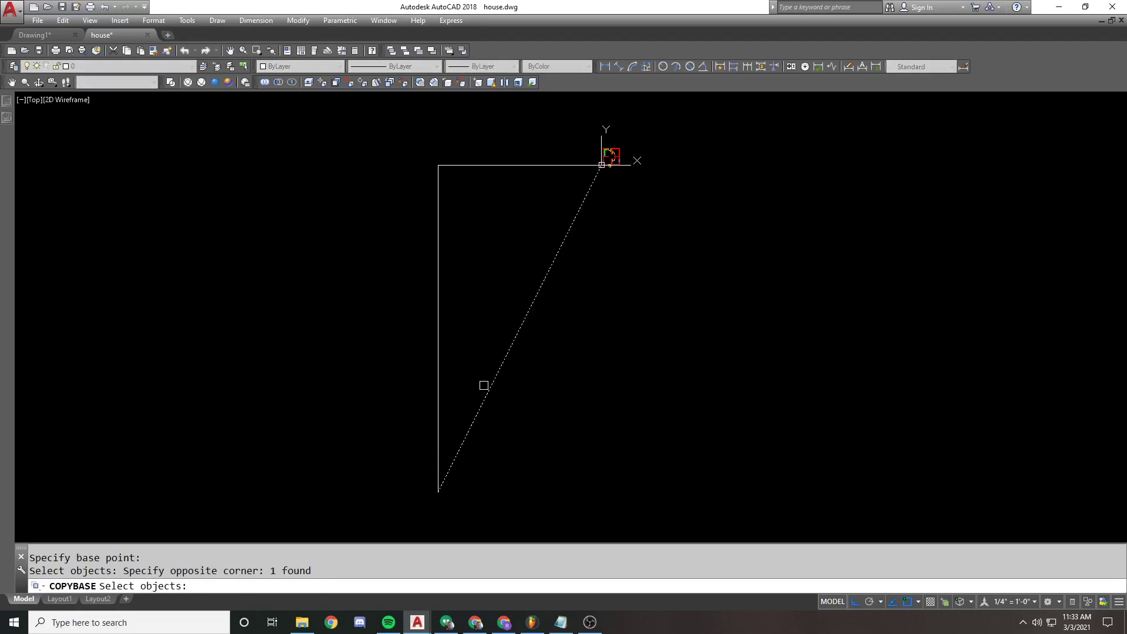
pyautogui.click(493, 494)
pyautogui.click(391, 176)
pyautogui.press('Return')
pyautogui.write('e')
pyautogui.press('Return')
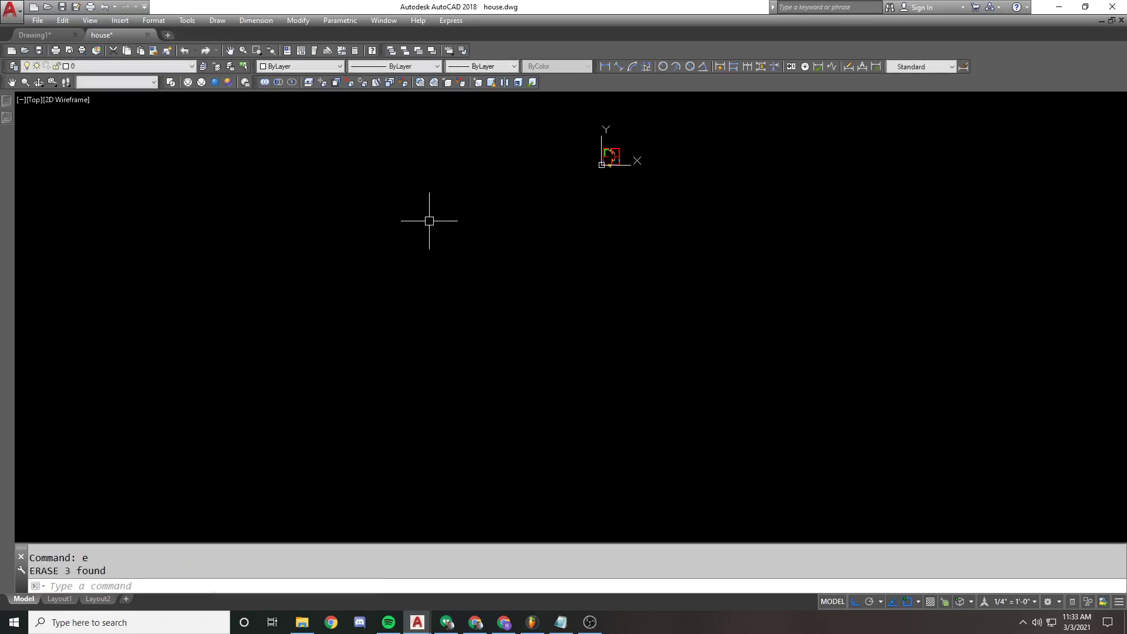
pyautogui.moveTo(610, 156); pyautogui.dragTo(509, 229, button='middle')
pyautogui.scroll(5, 508, 229)
# Save House.dwg.
pyautogui.write('base')
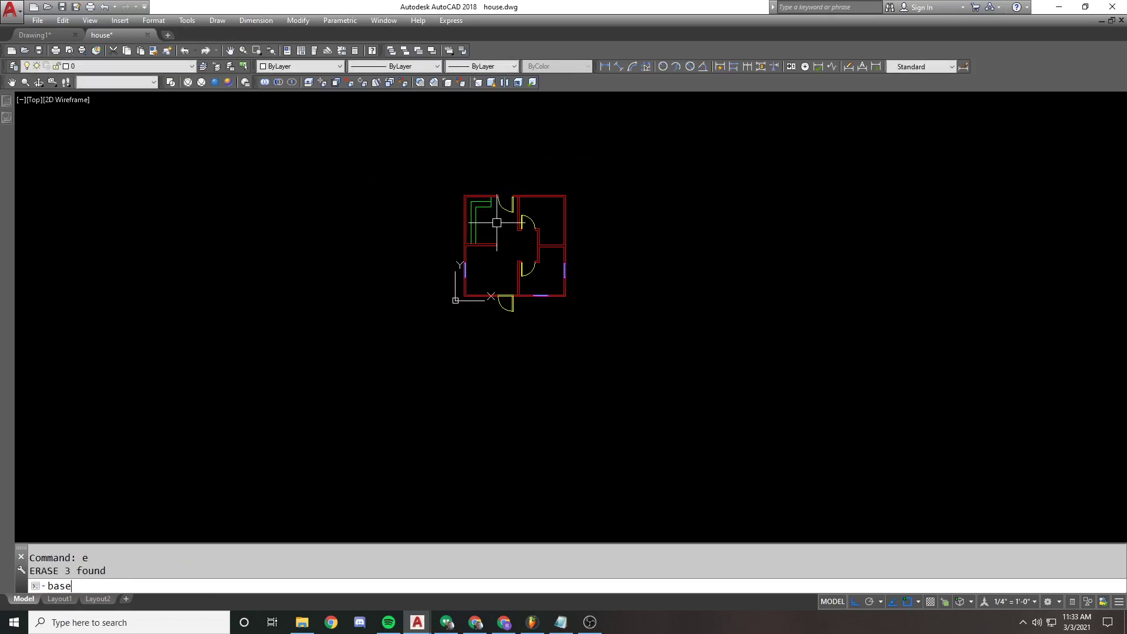
pyautogui.press('Return')
pyautogui.press('Escape')
pyautogui.hotkey('ctrl', 's')
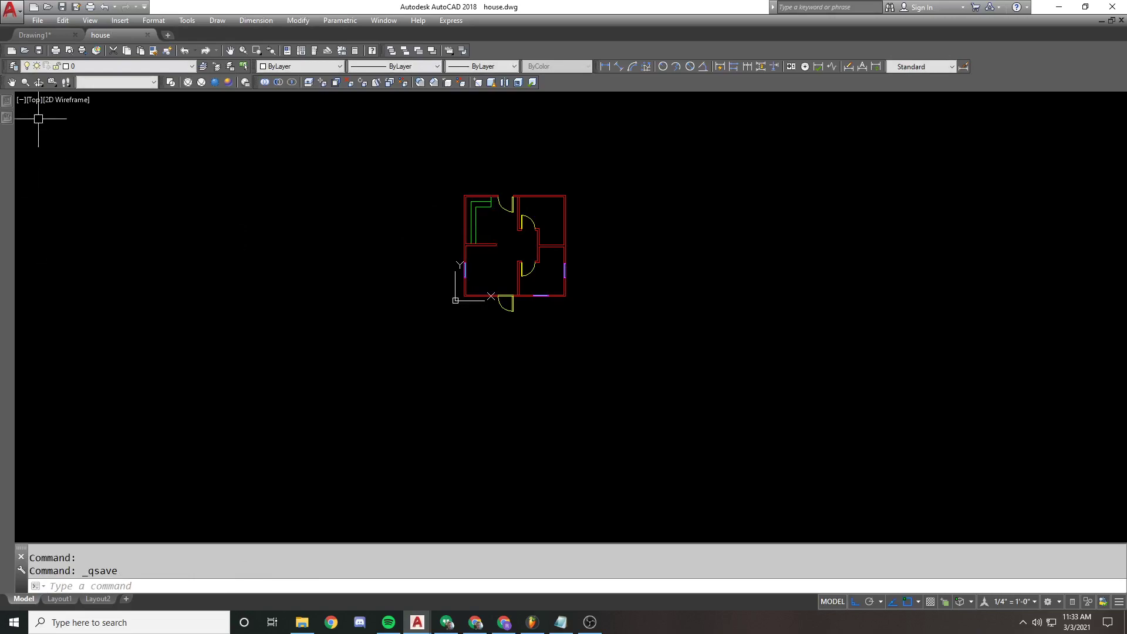
# Back in Drawing1, reload the changed house xref and zoom to the drawing extents.
pyautogui.click(29, 34)
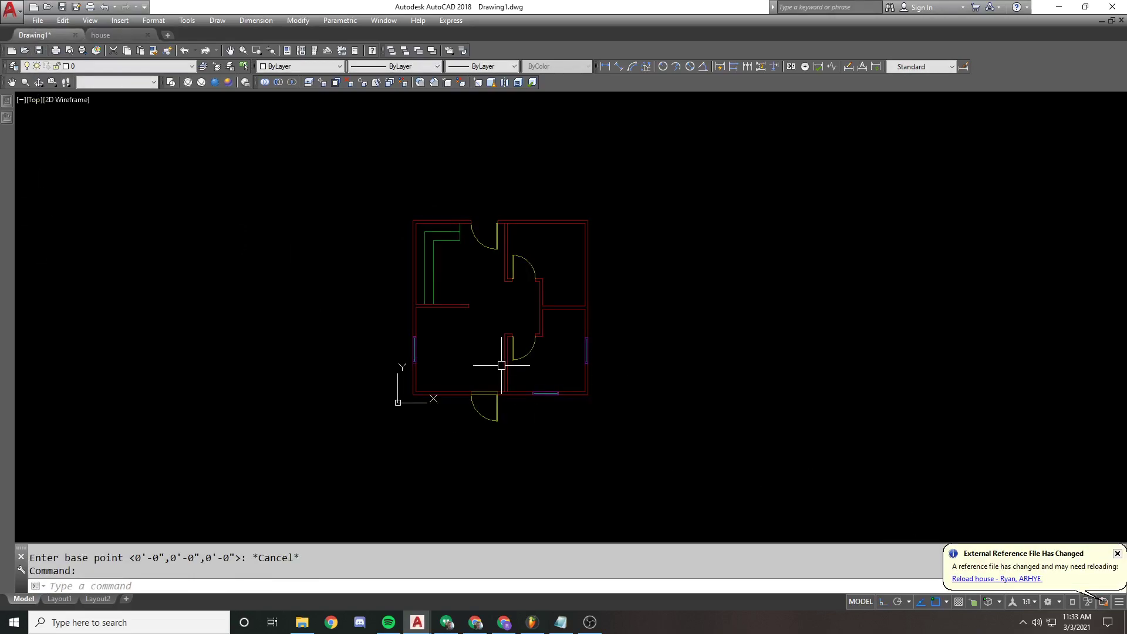
pyautogui.click(1005, 583)
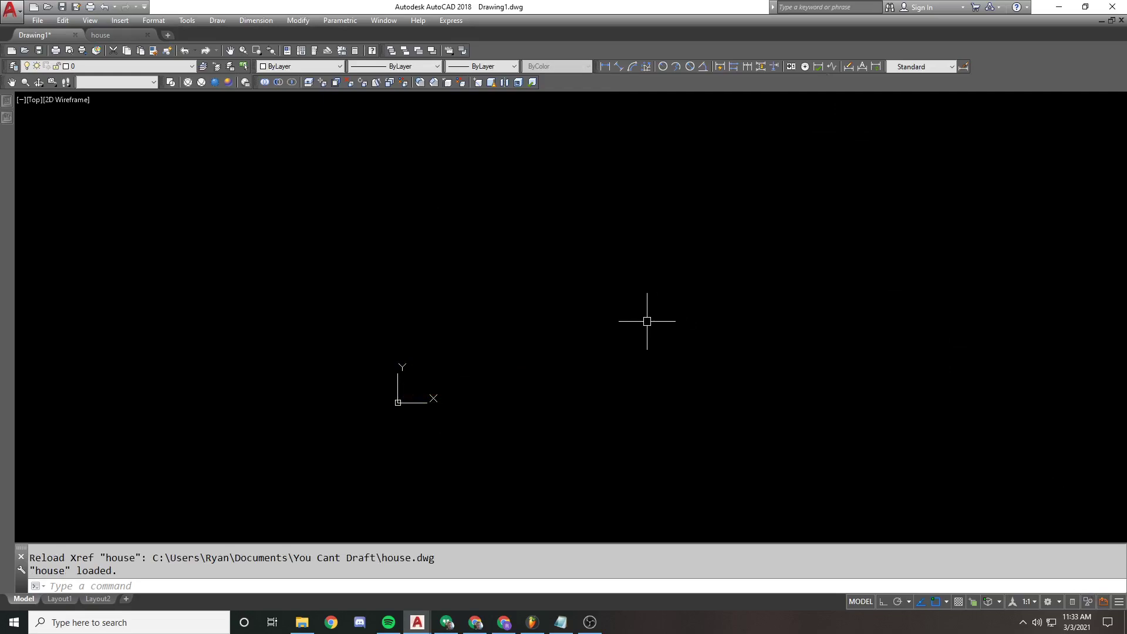
pyautogui.middleClick(572, 329)
pyautogui.middleClick(572, 329)
pyautogui.scroll(-10, 596, 298)
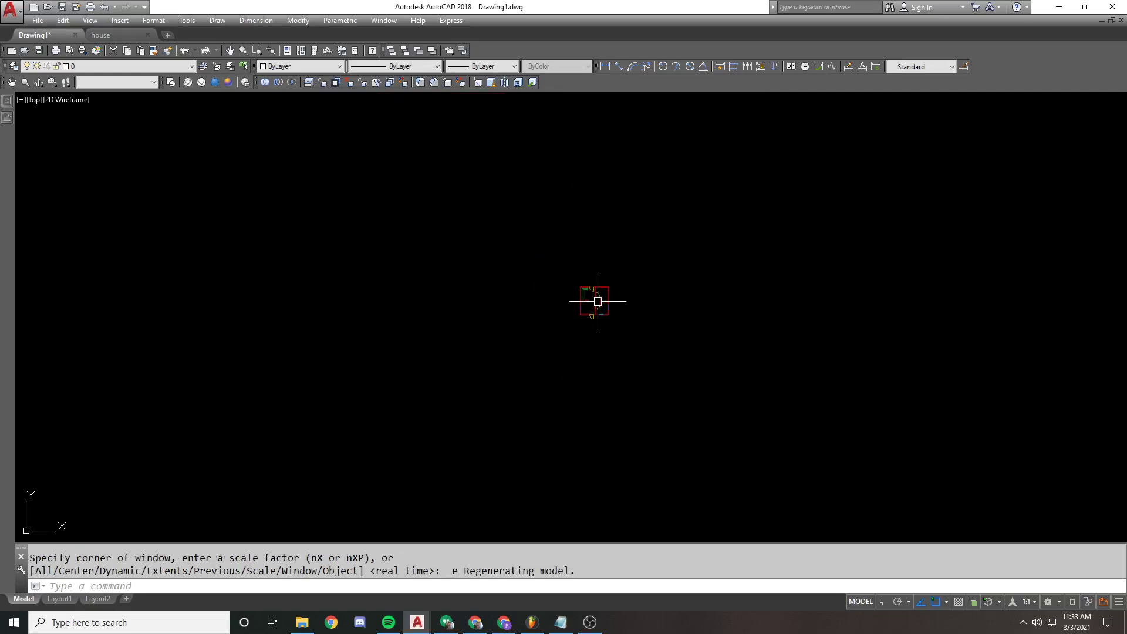
pyautogui.moveTo(597, 297); pyautogui.dragTo(624, 265, button='middle')
pyautogui.scroll(-8, 624, 265)
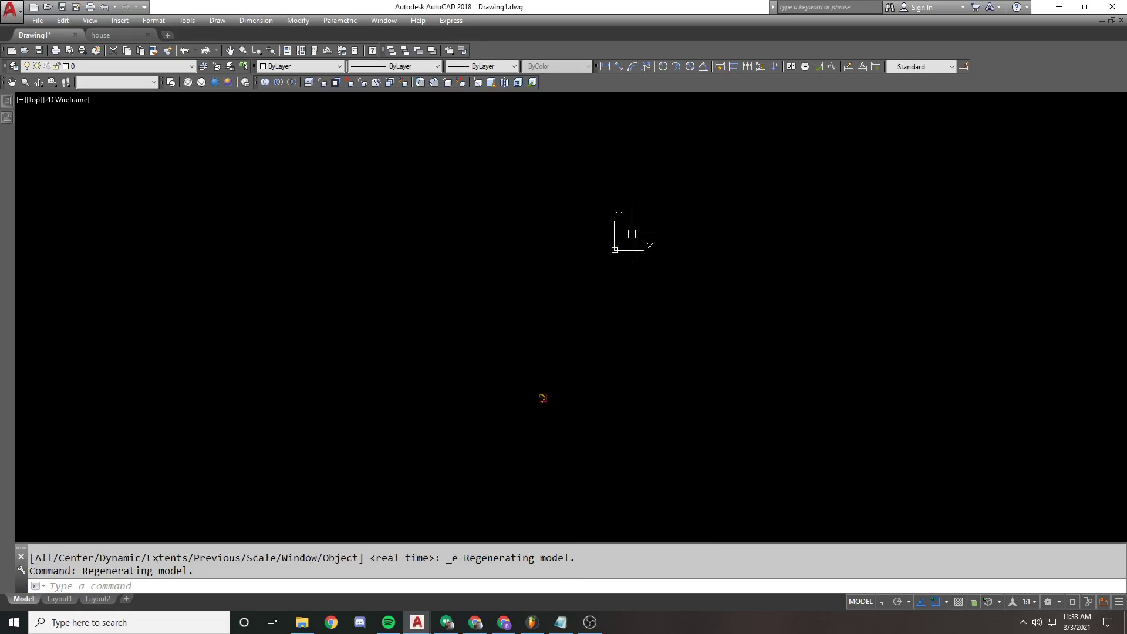
# Paste the copied line at 0,0,0 and move it to the house xref's corner.
pyautogui.hotkey('ctrl', 'v')
pyautogui.write('0,0,0')
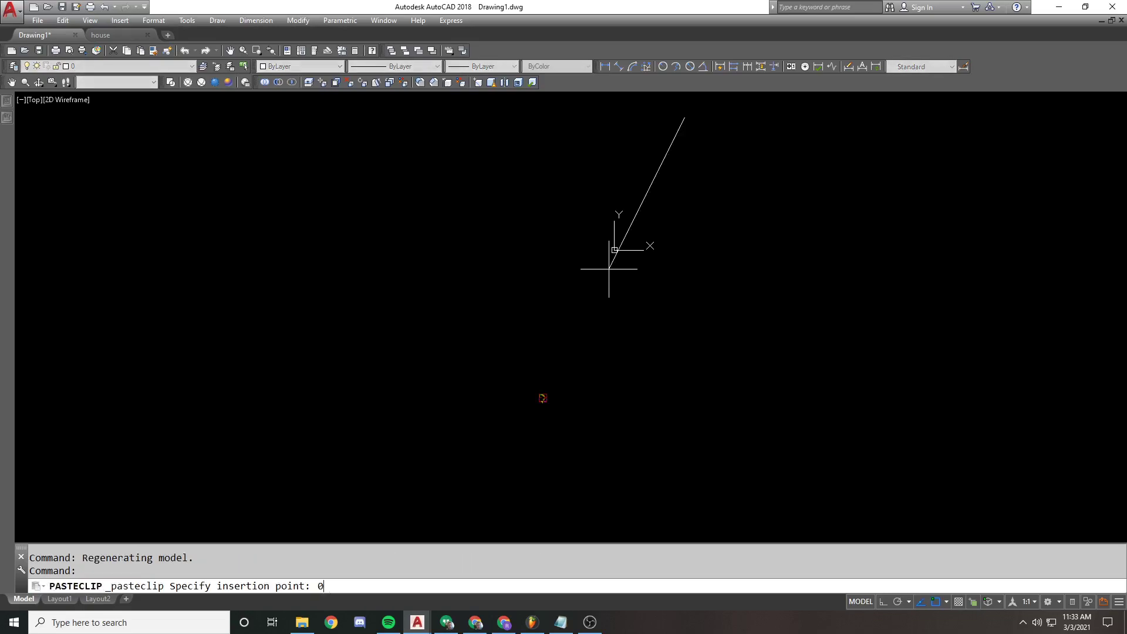
pyautogui.press('Return')
pyautogui.moveTo(658, 196); pyautogui.dragTo(614, 247, button='middle')
pyautogui.write('m')
pyautogui.press('Return')
pyautogui.click(710, 213)
pyautogui.click(642, 143)
pyautogui.press('Return')
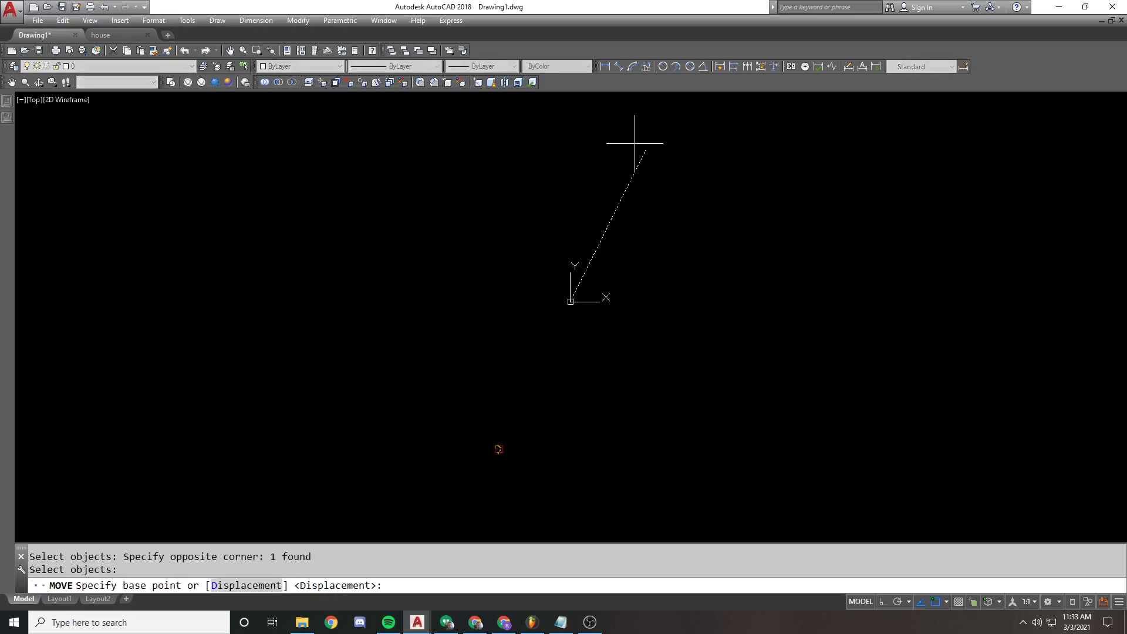
# Zoom out toward the house and window-select the house xref to show its offset.
pyautogui.click(645, 151)
pyautogui.click(603, 263)
pyautogui.moveTo(468, 460); pyautogui.dragTo(473, 452, button='middle')
pyautogui.scroll(15, 604, 327)
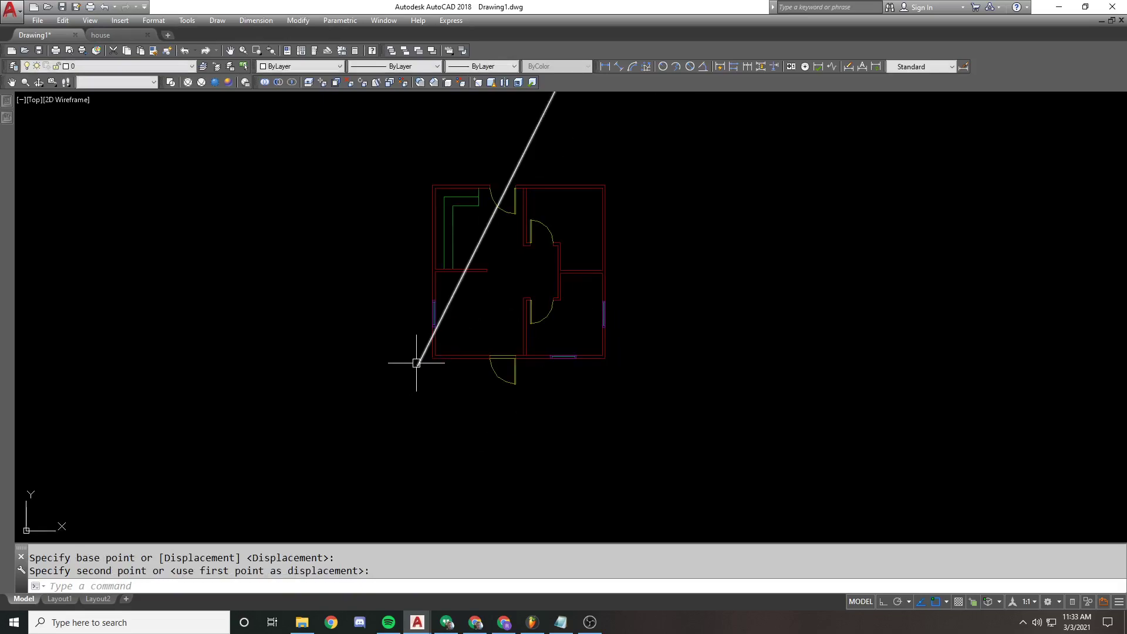
pyautogui.click(438, 354)
pyautogui.click(452, 355)
pyautogui.scroll(6, 452, 354)
pyautogui.press('Escape')
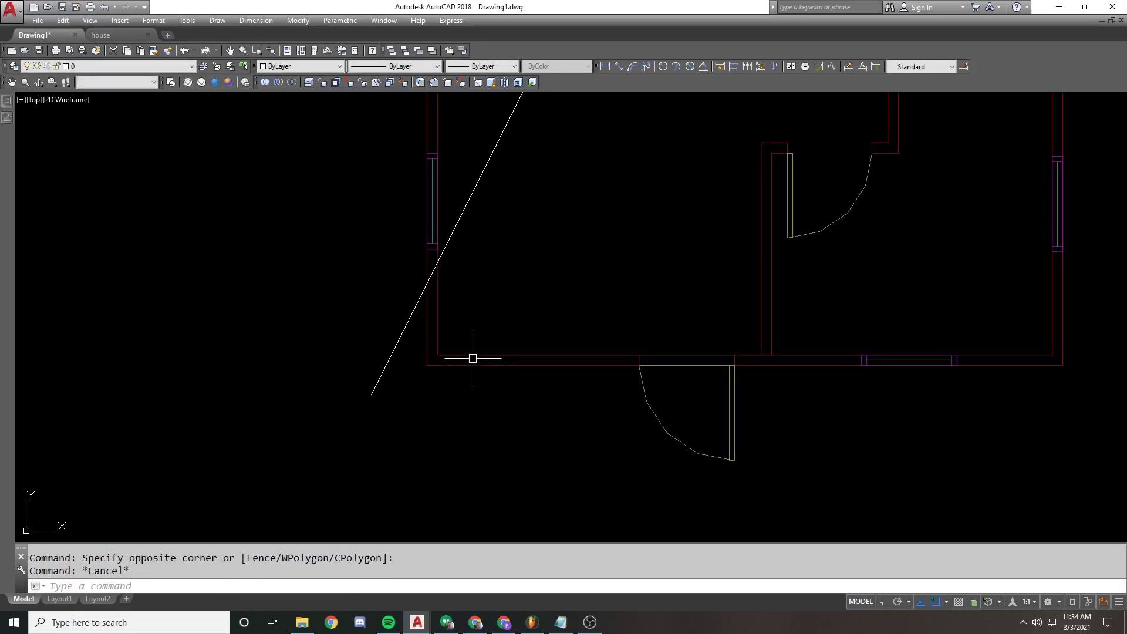
pyautogui.click(470, 357)
pyautogui.click(450, 383)
# Clear the house selection and window-select the diagonal line instead.
pyautogui.scroll(-5, 450, 383)
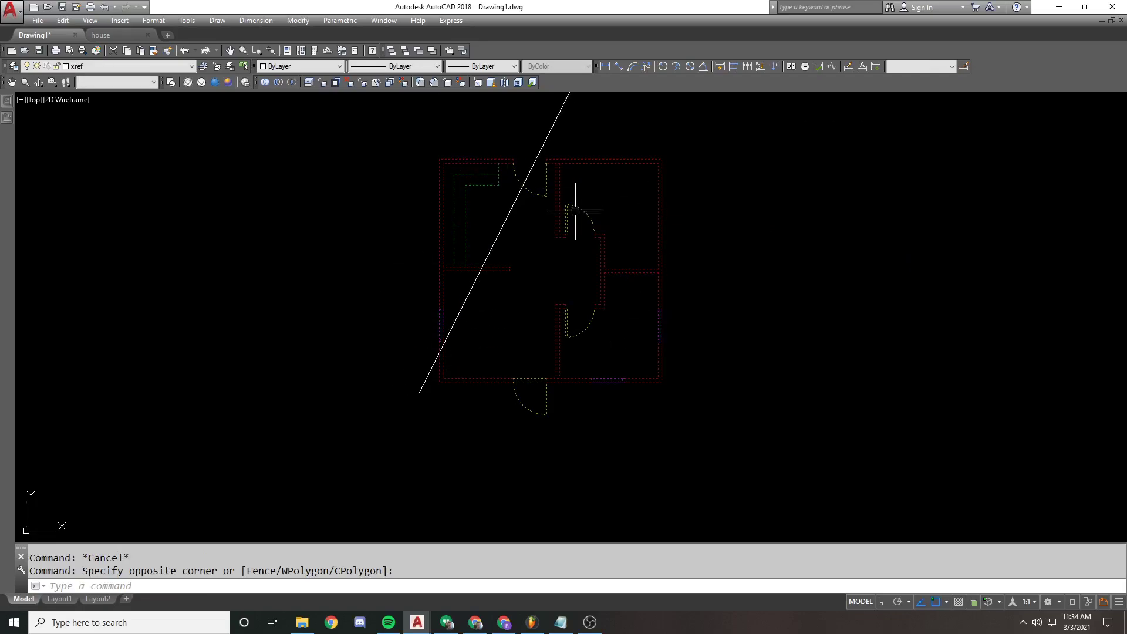
pyautogui.press('Delete')
pyautogui.scroll(-3, 474, 320)
pyautogui.press('Escape')
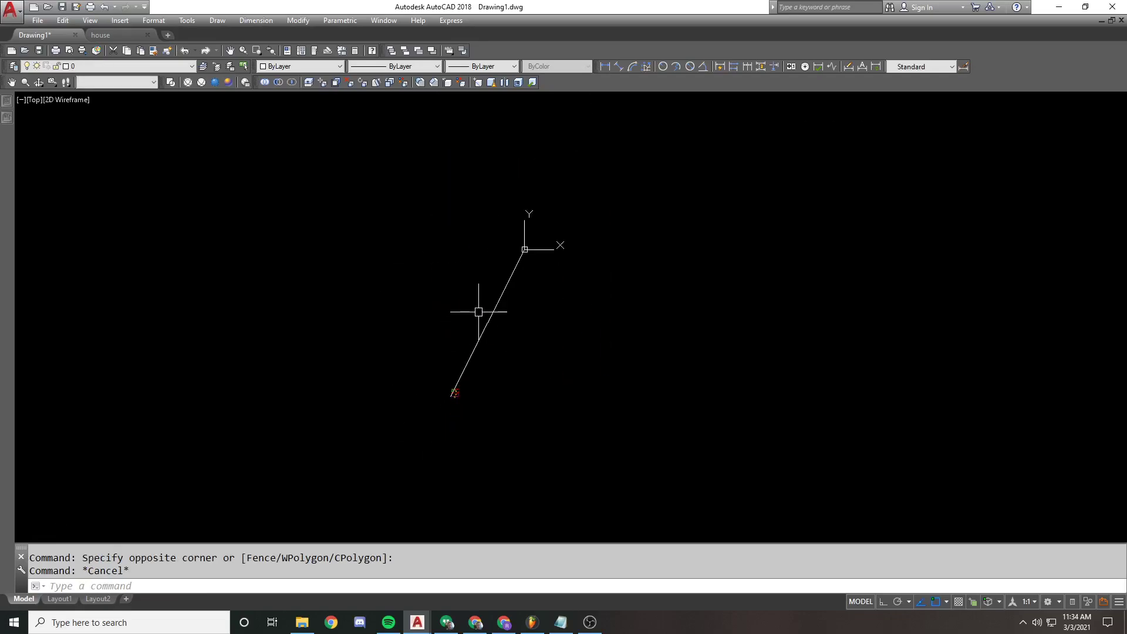
pyautogui.click(479, 312)
pyautogui.click(452, 297)
# Erase the guide line and set the house drawing's BASE point to 0,0,0.
pyautogui.write('e')
pyautogui.press('Return')
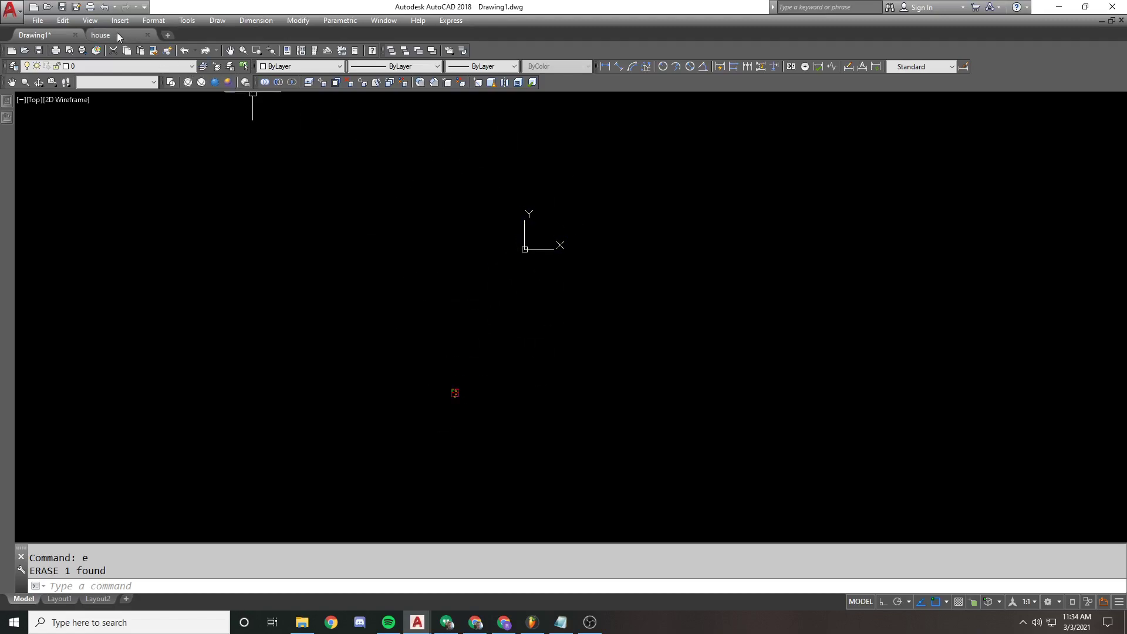
pyautogui.click(118, 33)
pyautogui.write('base')
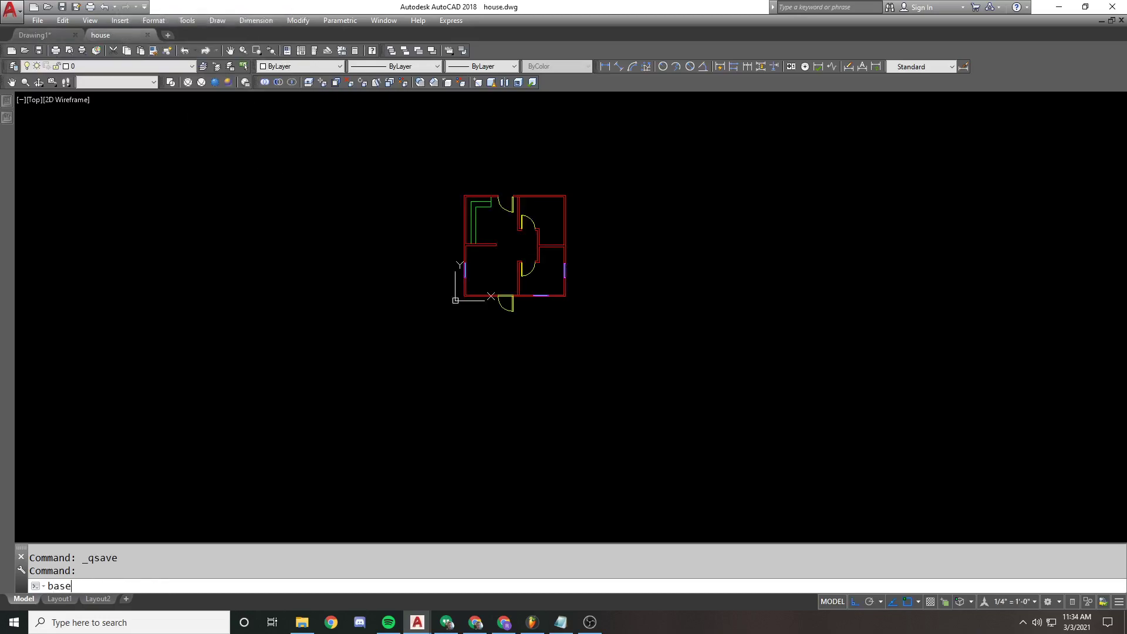
pyautogui.press('Return')
pyautogui.write('0')
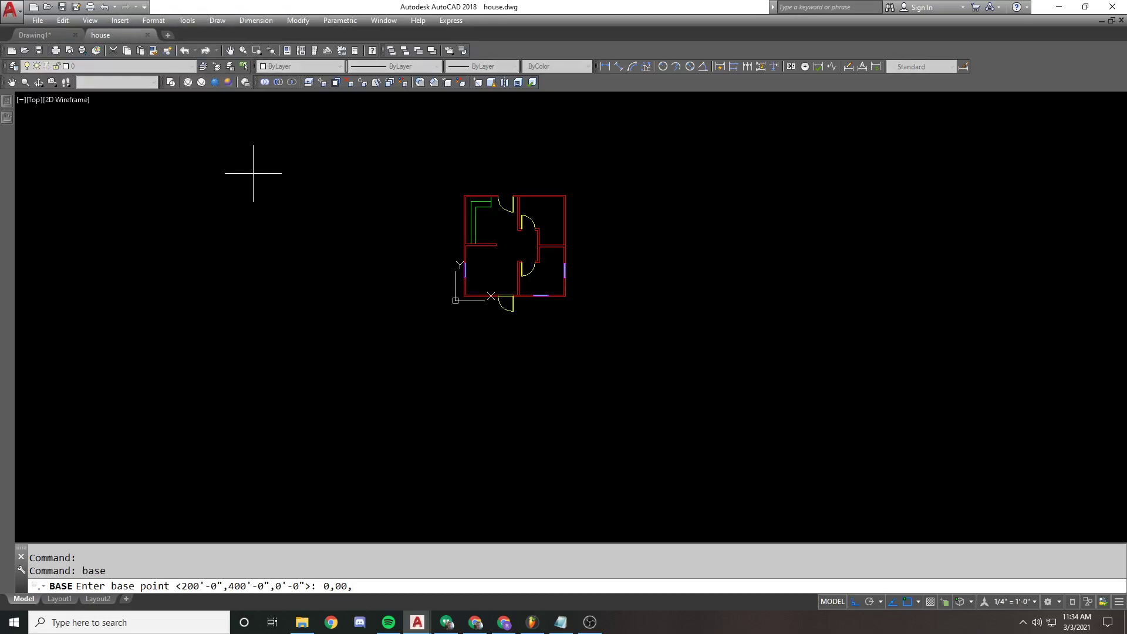
pyautogui.press('Return')
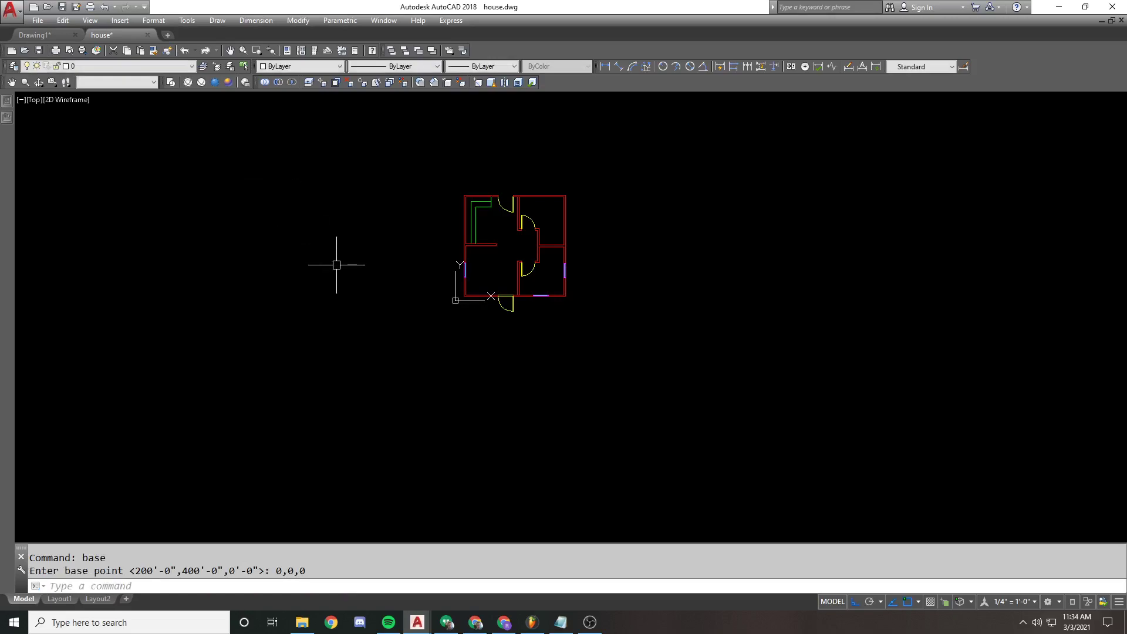
# Save the house drawing and return to Drawing1 so the xref reloads.
pyautogui.hotkey('ctrl', 's')
pyautogui.click(40, 33)
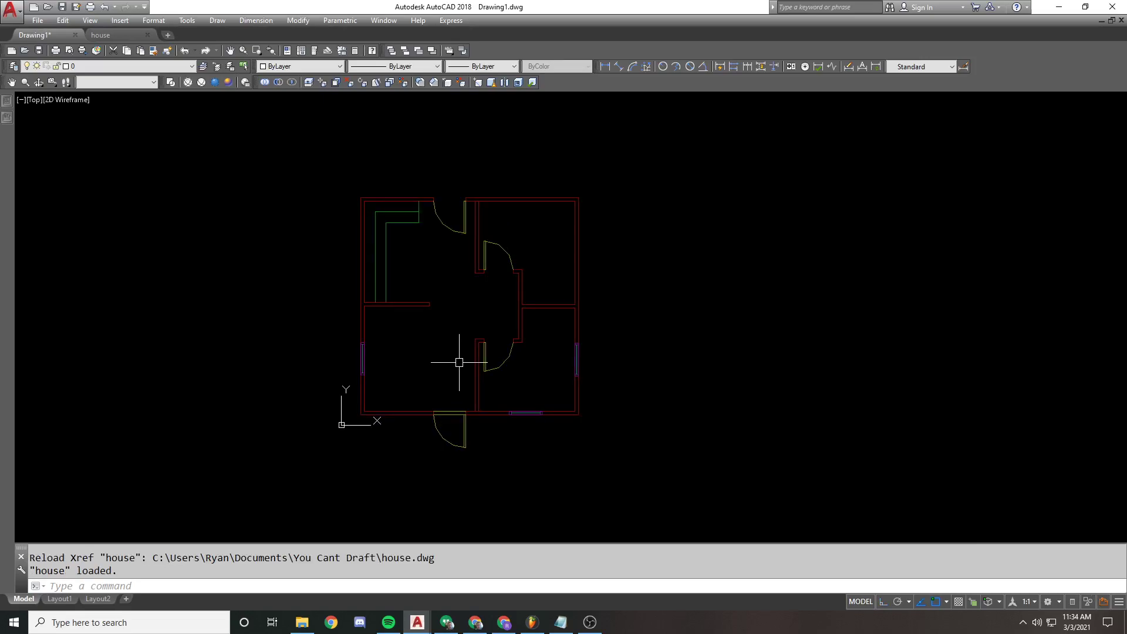
pyautogui.scroll(-1, 468, 328)
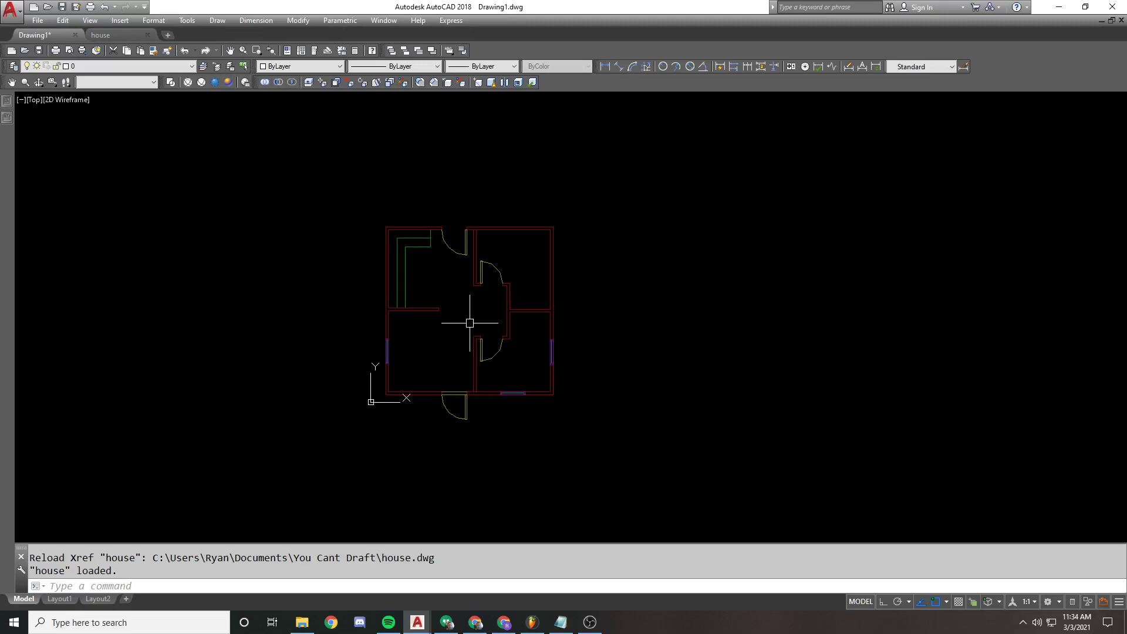
# Reload the house xref, then unload it in External References.
pyautogui.moveTo(4, 115)
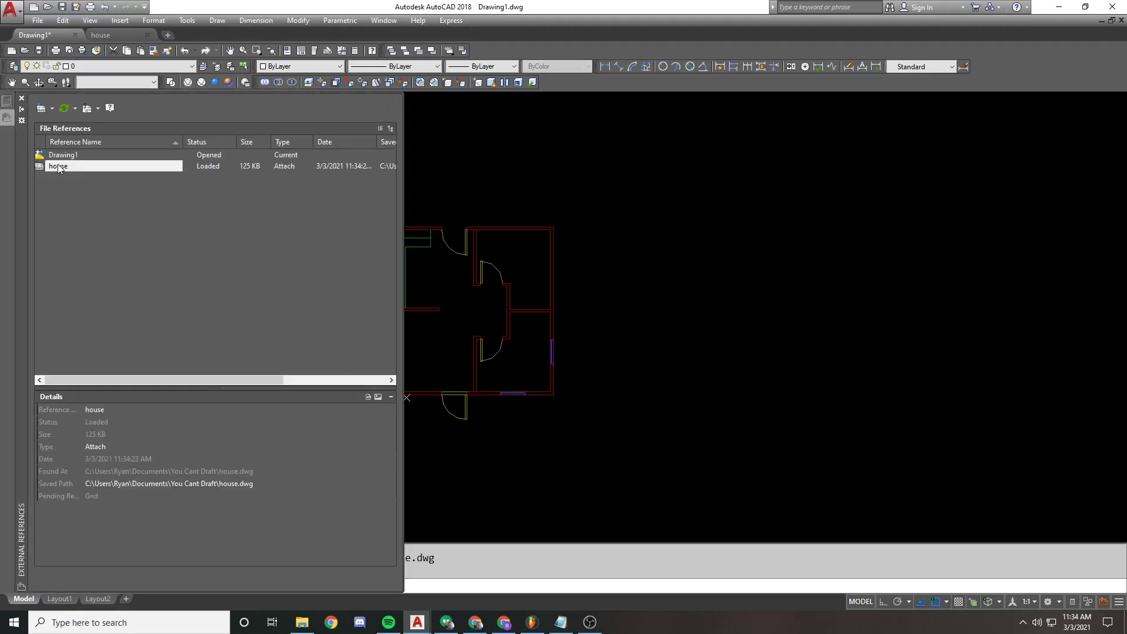
pyautogui.rightClick(59, 166)
pyautogui.click(89, 216)
pyautogui.rightClick(58, 168)
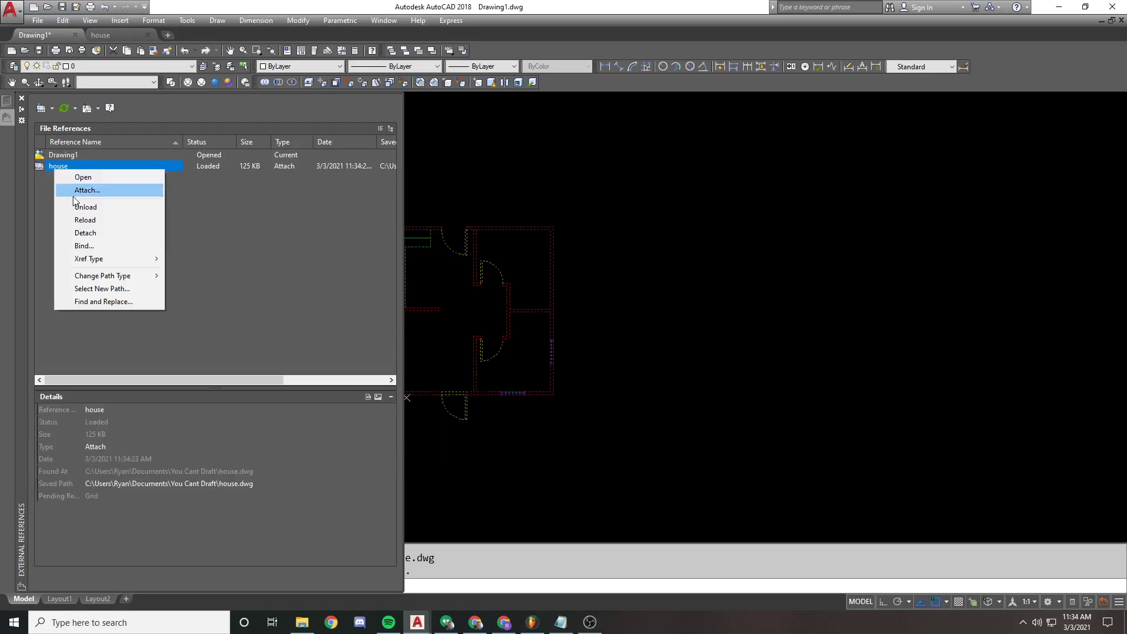
pyautogui.click(77, 206)
# Attach foundation.dwg as an xref at insertion point 0,0,0.
pyautogui.click(42, 108)
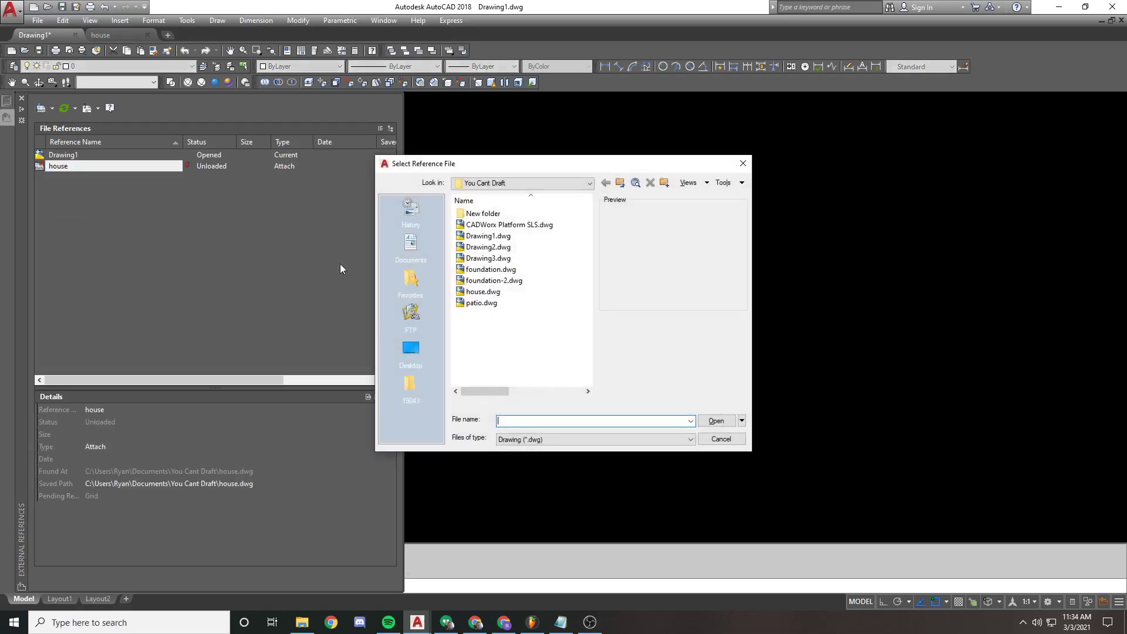
pyautogui.press('Down')
pyautogui.press('Down')
pyautogui.press('Down')
pyautogui.press('Down')
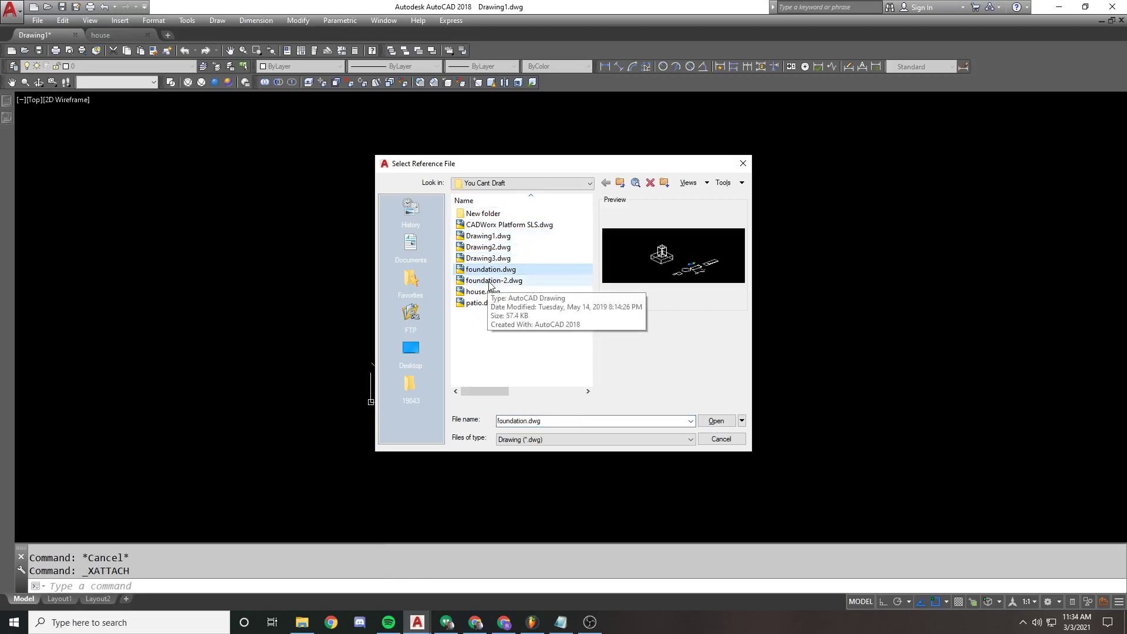
pyautogui.press('Down')
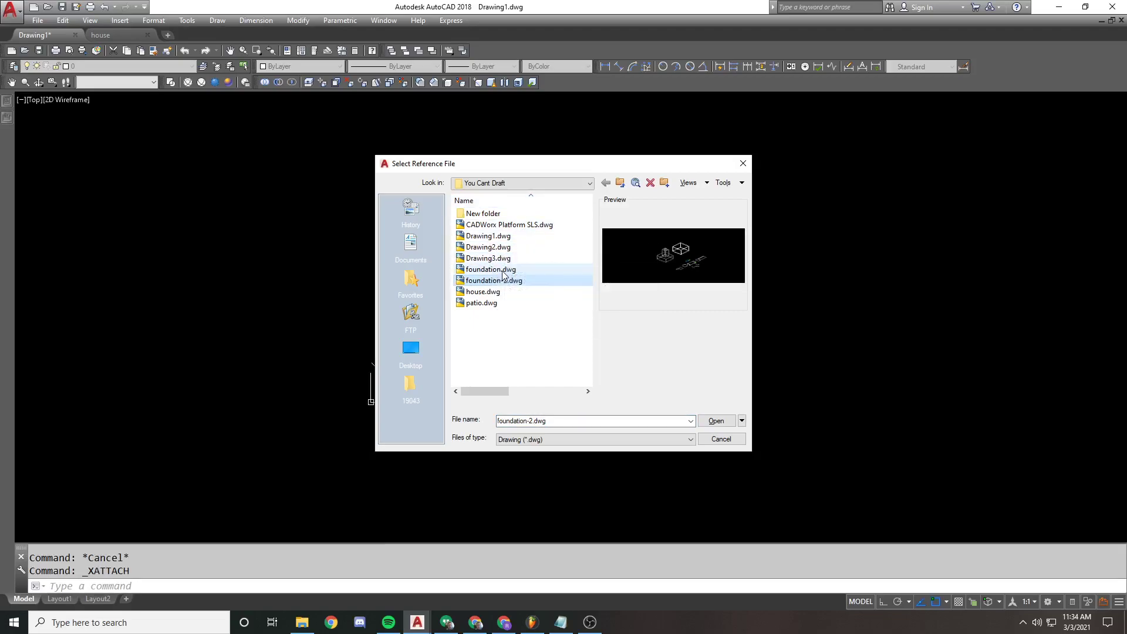
pyautogui.click(502, 270)
pyautogui.click(731, 417)
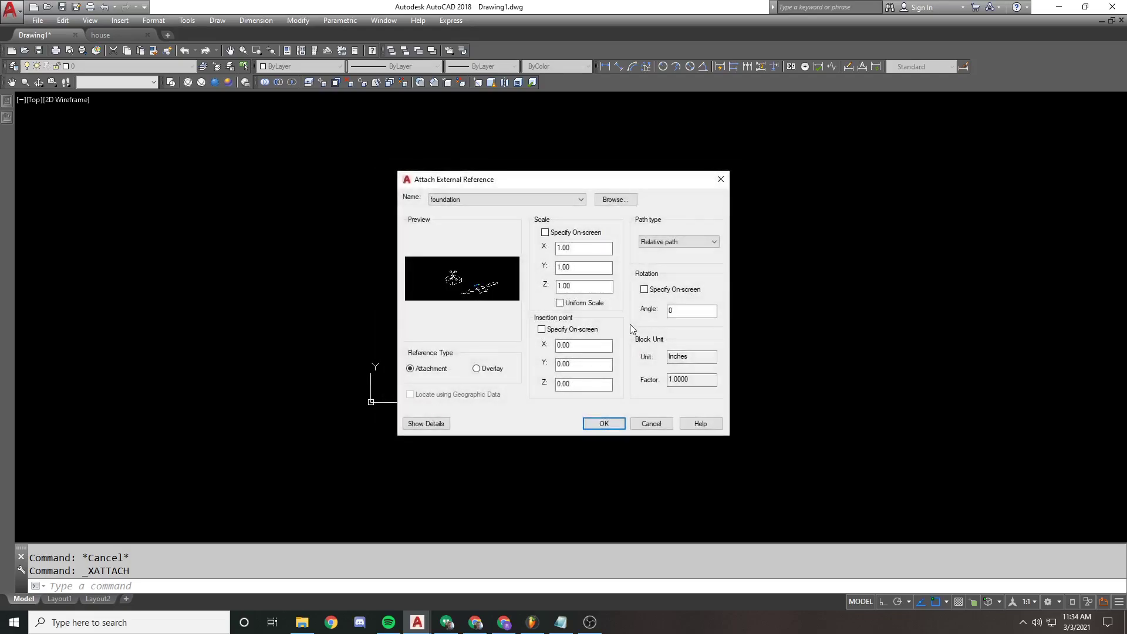
pyautogui.click(604, 422)
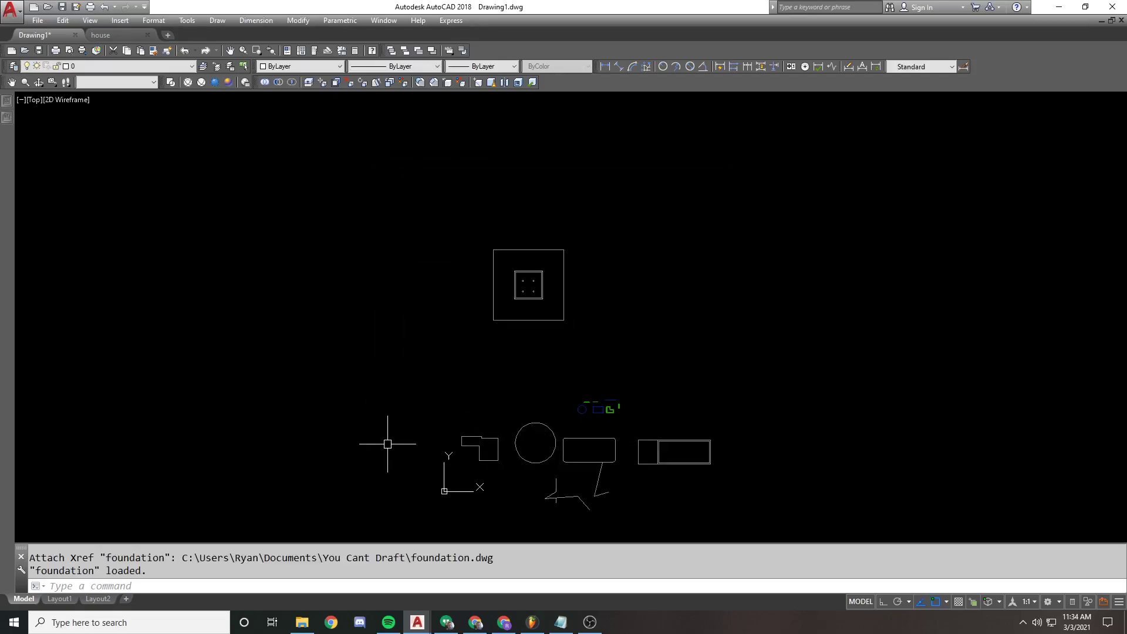
# Orbit the view to see the foundation footing and column in 3D.
pyautogui.keyDown('shift'); pyautogui.moveTo(390, 443); pyautogui.dragTo(508, 317, button='middle'); pyautogui.keyUp('shift')
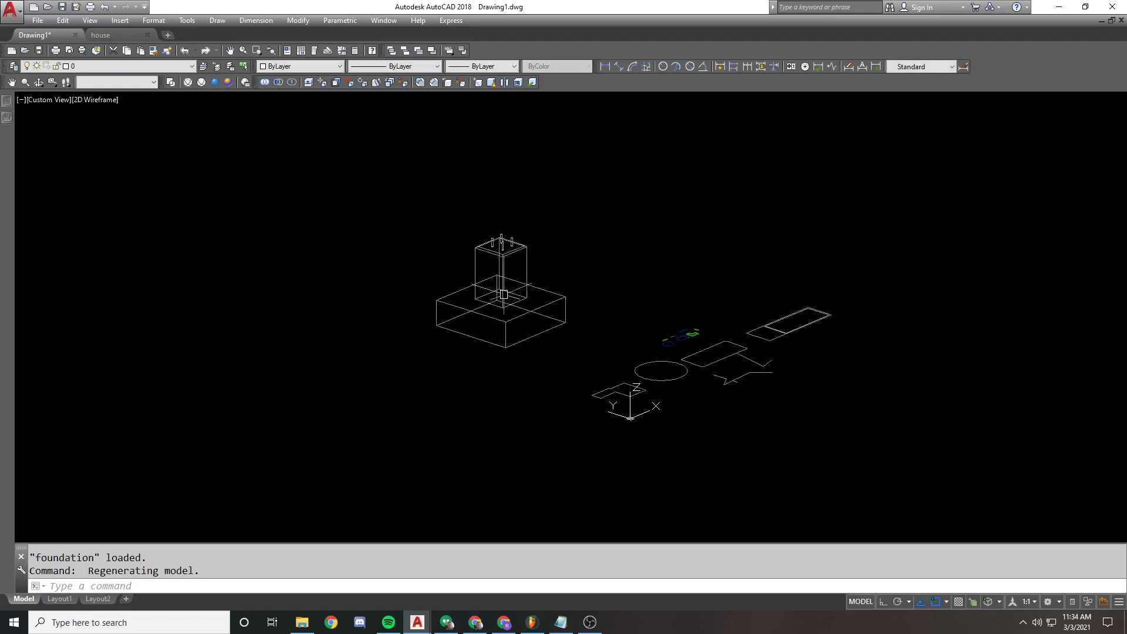
pyautogui.scroll(5, 508, 317)
pyautogui.click(616, 253)
pyautogui.press('Escape')
pyautogui.scroll(-4, 422, 209)
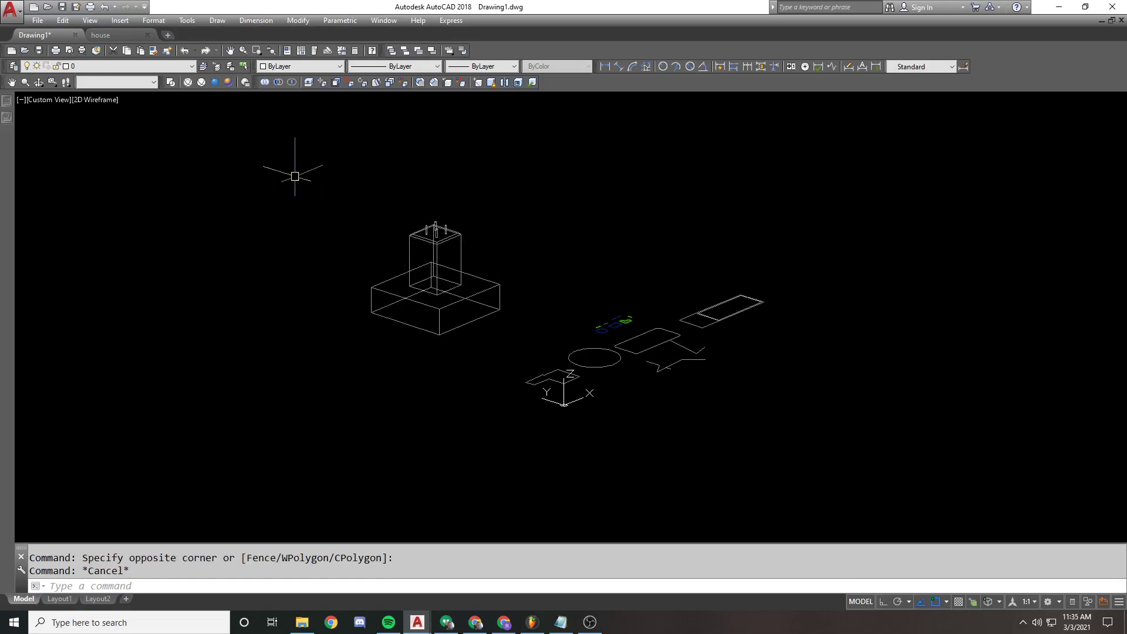
# Detach the foundation xref in External References.
pyautogui.moveTo(7, 117)
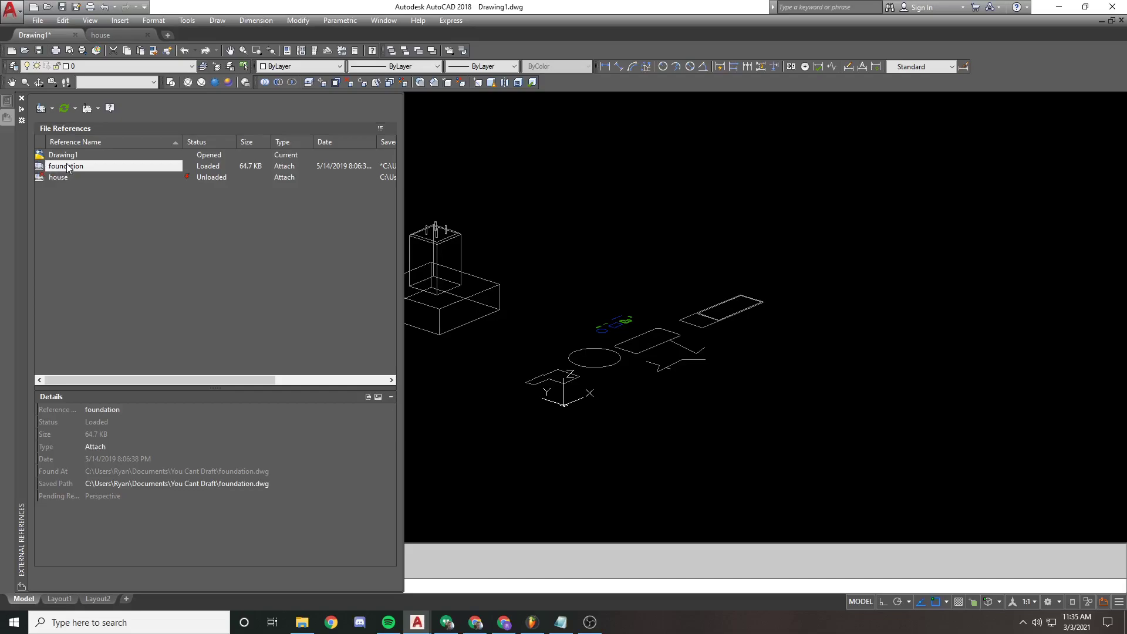
pyautogui.rightClick(65, 165)
pyautogui.click(116, 228)
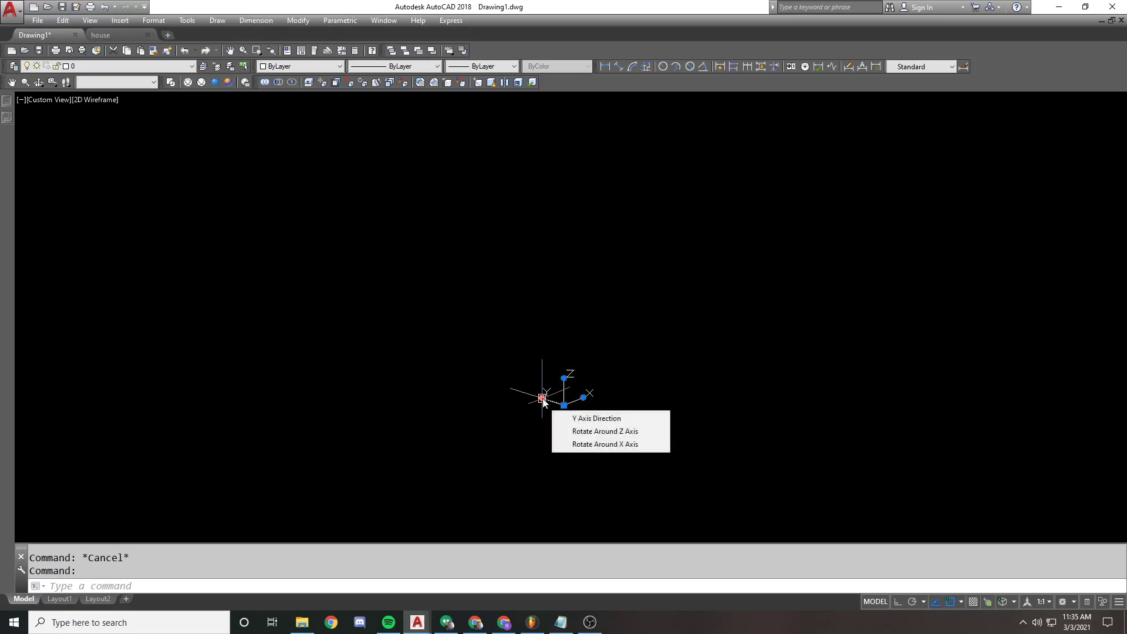
# Redirect the UCS Y axis orthogonally via the icon grip, then run UCS with fr.
pyautogui.click(542, 398)
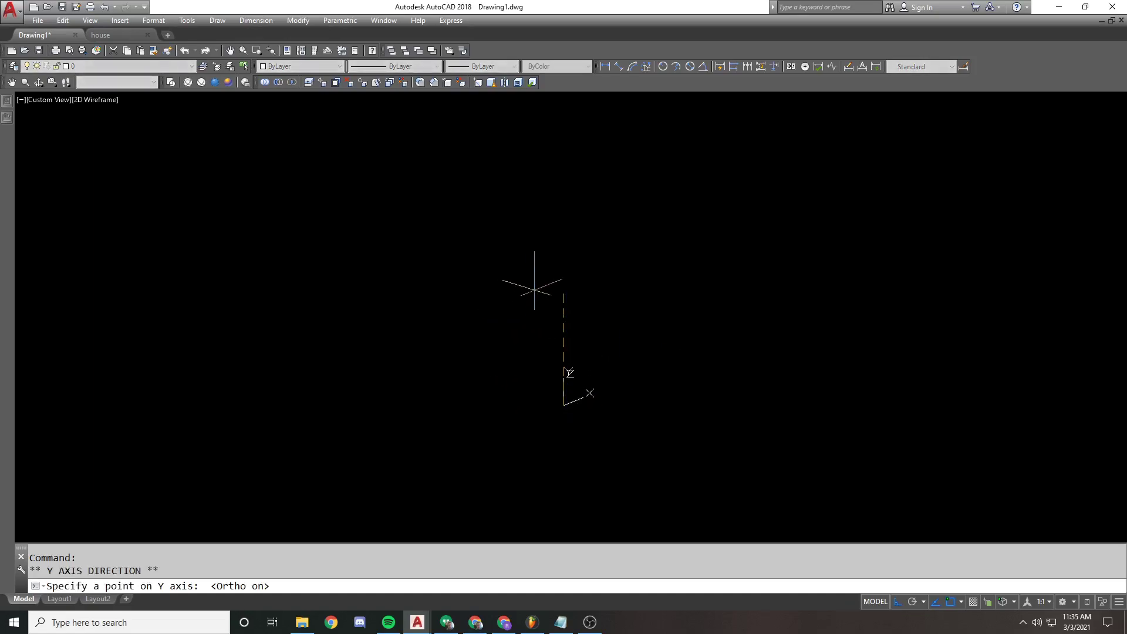
pyautogui.press('F8')
pyautogui.click(586, 289)
pyautogui.press('Escape')
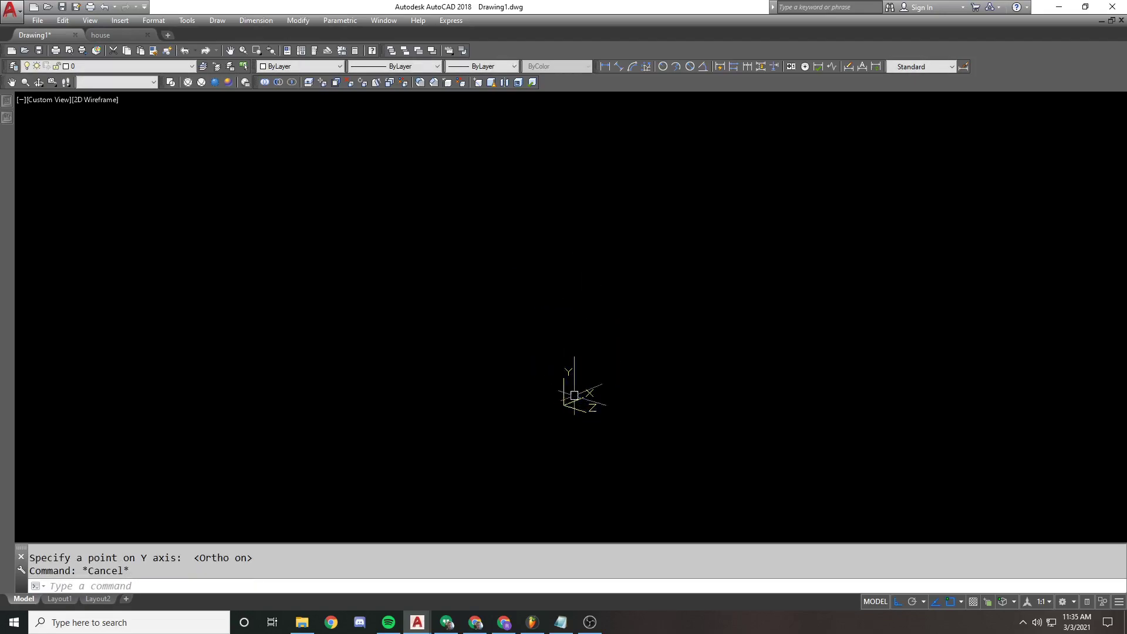
pyautogui.write('ucs')
pyautogui.press('Return')
pyautogui.write('fr')
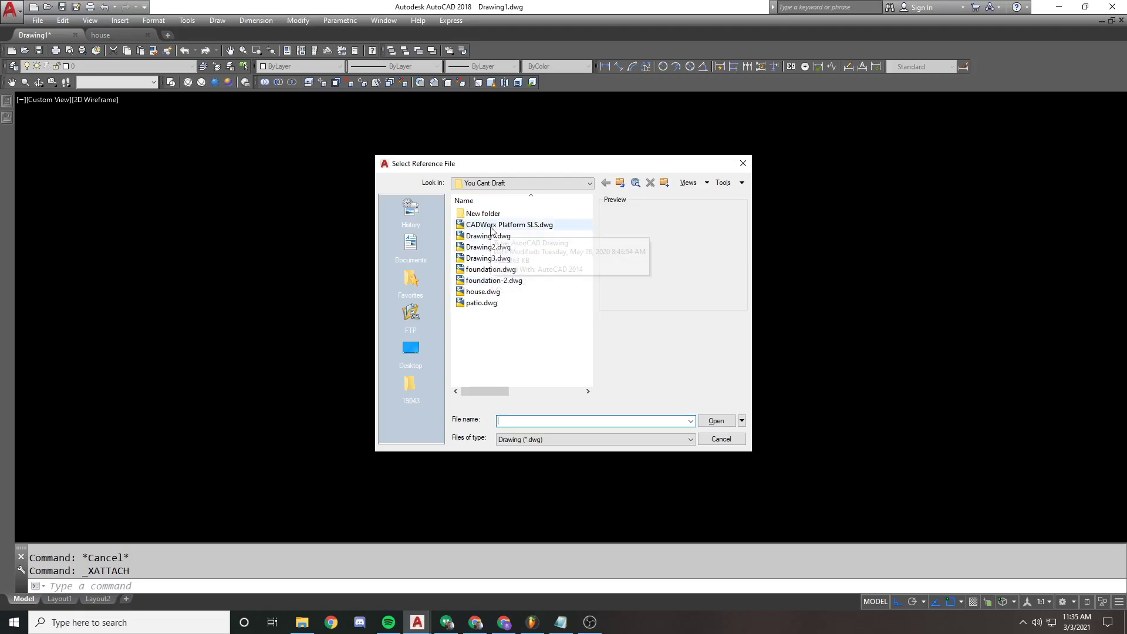
# Attach foundation-2.dwg with default settings and orbit around it in 3D.
pyautogui.click(493, 280)
pyautogui.click(716, 421)
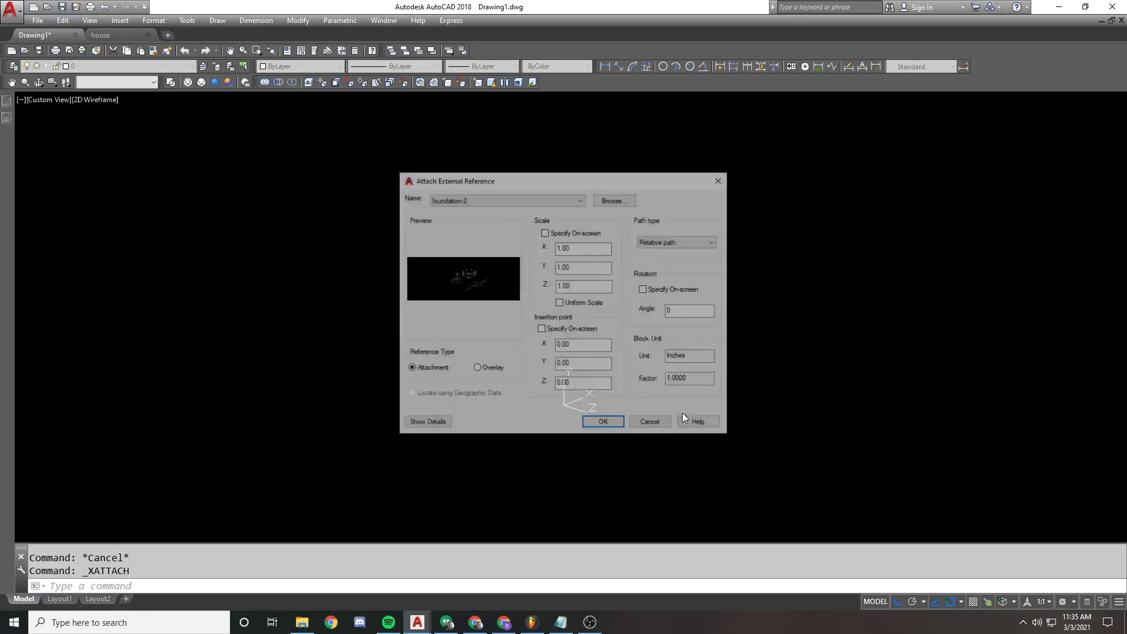
pyautogui.click(620, 423)
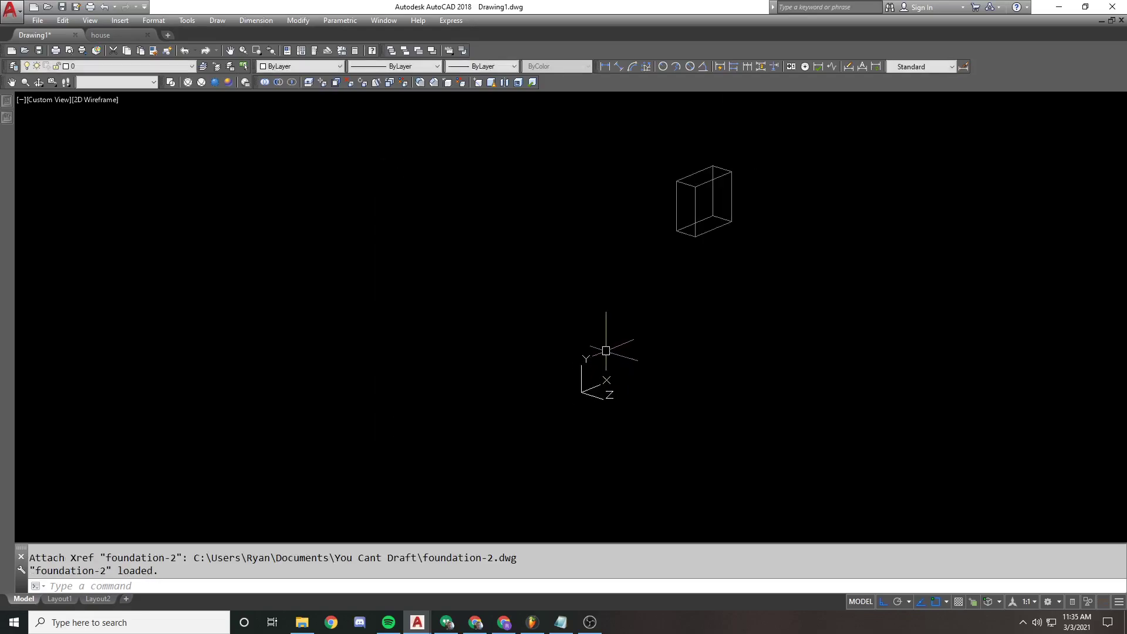
pyautogui.click(693, 189)
pyautogui.moveTo(619, 172); pyautogui.dragTo(522, 282, button='middle')
pyautogui.press('Escape')
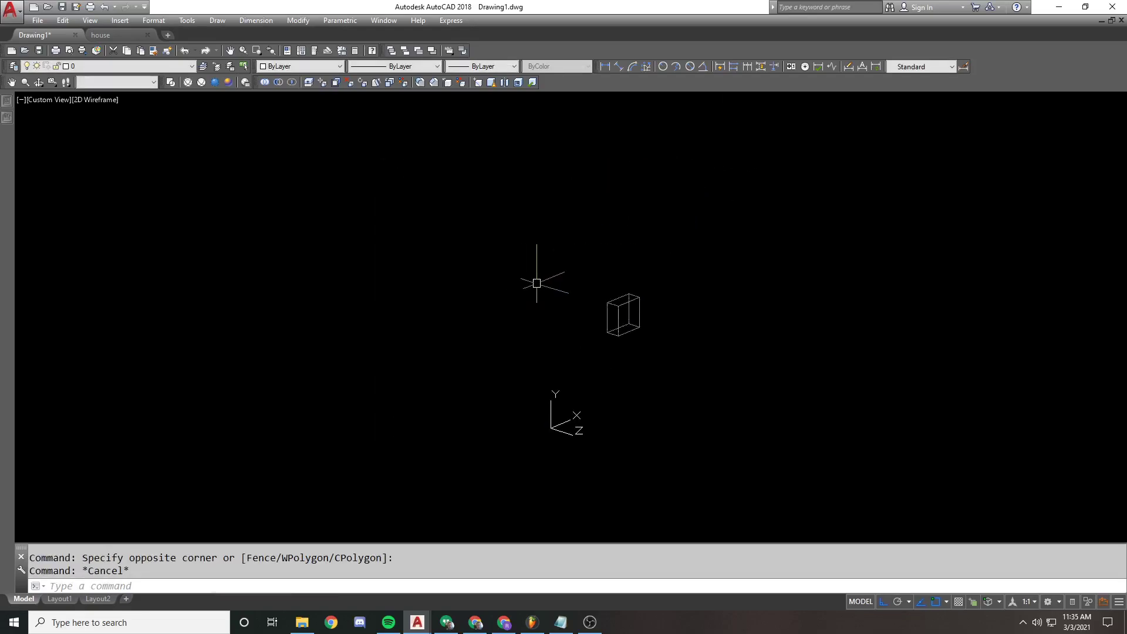
pyautogui.scroll(-2, 543, 322)
pyautogui.moveTo(543, 322)
pyautogui.keyDown('shift'); pyautogui.mouseDown(button='middle')
pyautogui.moveTo(527, 320)
pyautogui.moveTo(536, 322)
pyautogui.mouseUp(button='middle'); pyautogui.keyUp('shift')
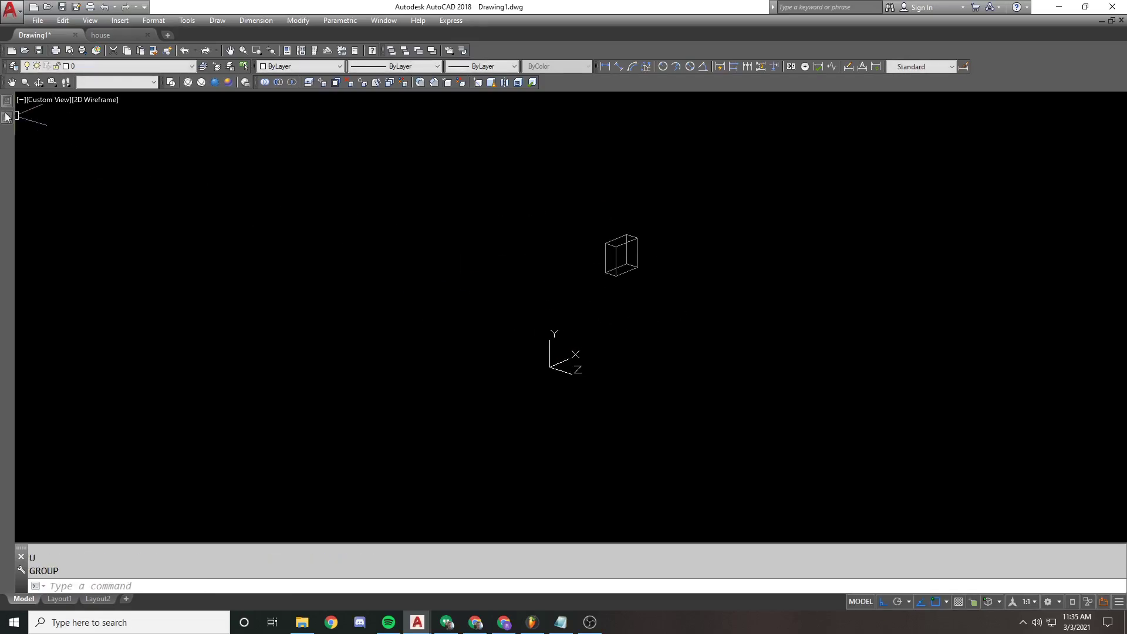
# Reload the foundation-2 xref from External References.
pyautogui.moveTo(7, 104)
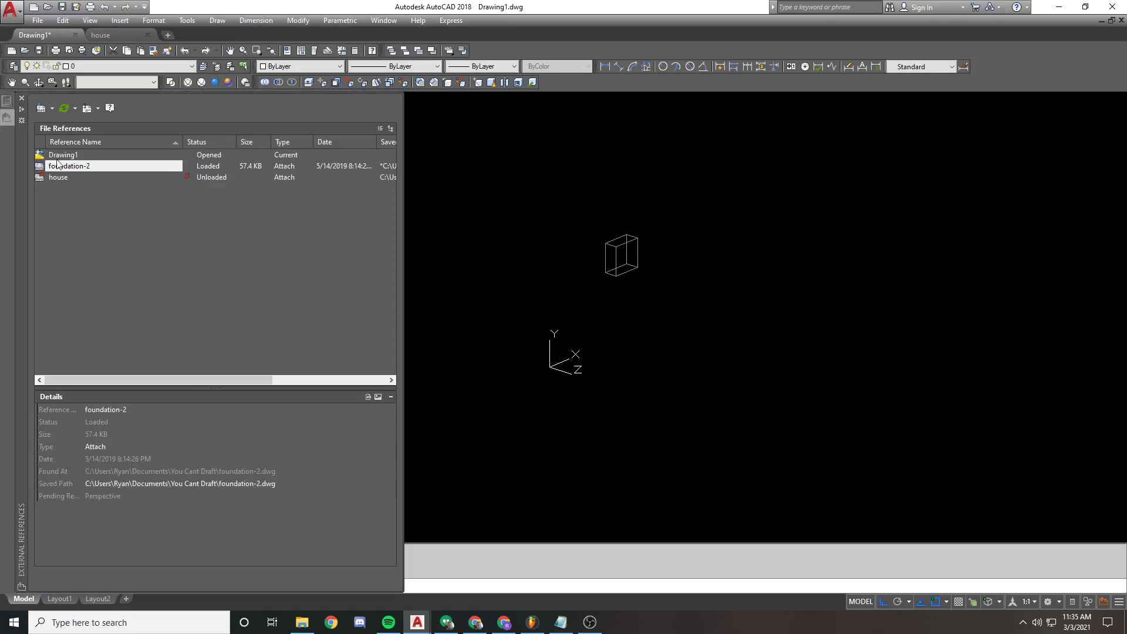
pyautogui.rightClick(66, 167)
pyautogui.click(111, 217)
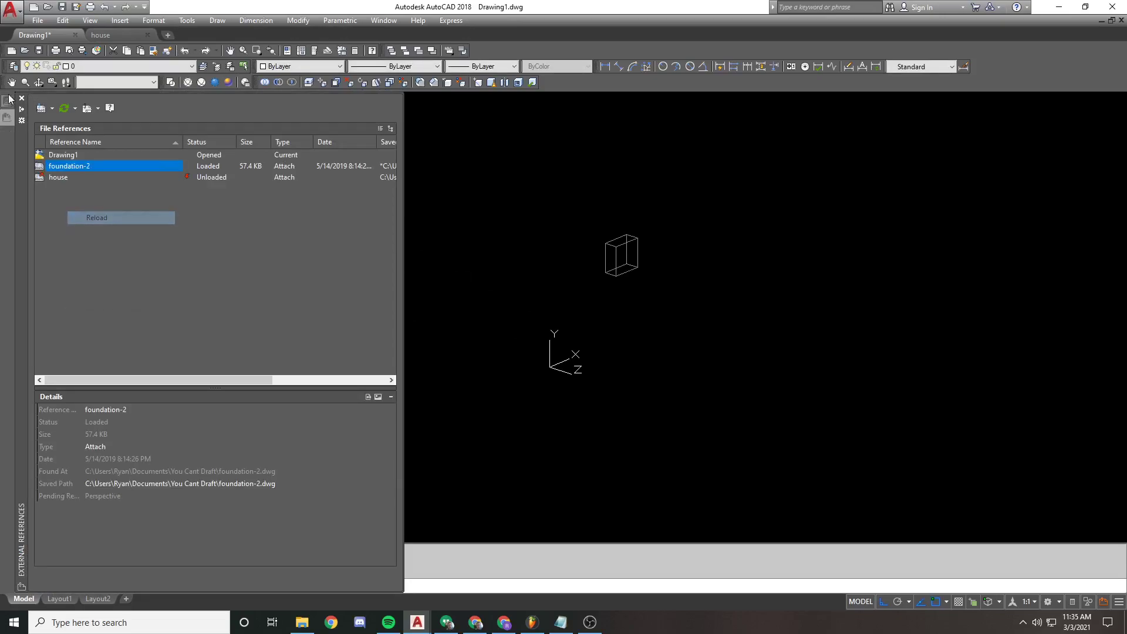
# Attach foundation.dwg as another reference alongside foundation-2.
pyautogui.click(43, 110)
pyautogui.click(508, 270)
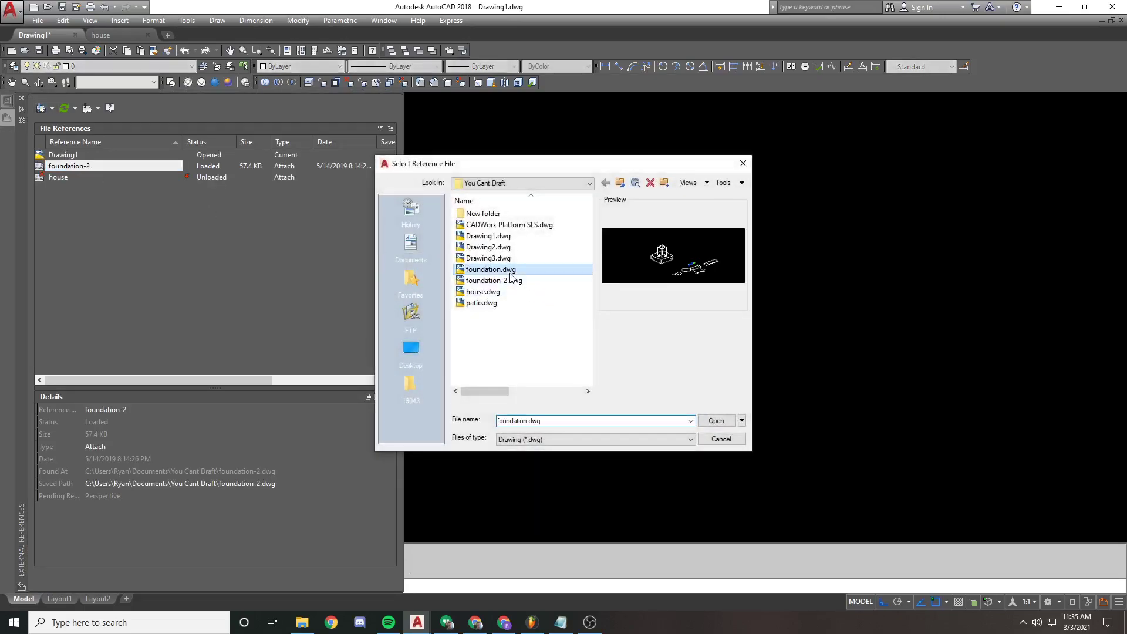
pyautogui.doubleClick(509, 272)
pyautogui.click(581, 417)
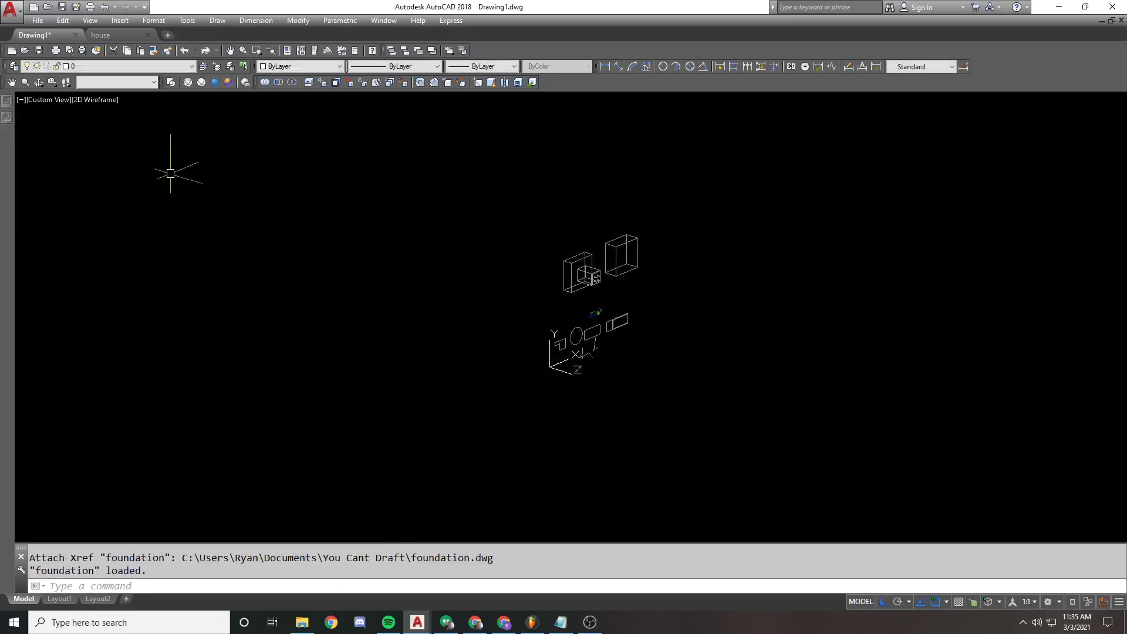
# Detach the foundation-2 xref and zoom out to check the result.
pyautogui.rightClick(65, 179)
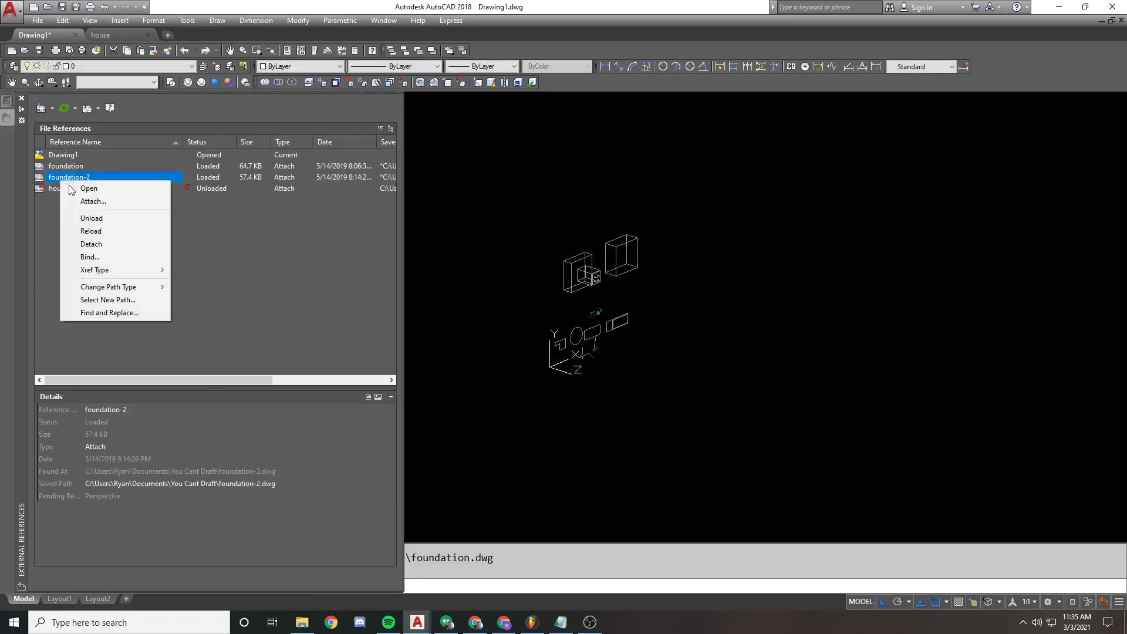
pyautogui.click(91, 244)
pyautogui.scroll(3, 592, 247)
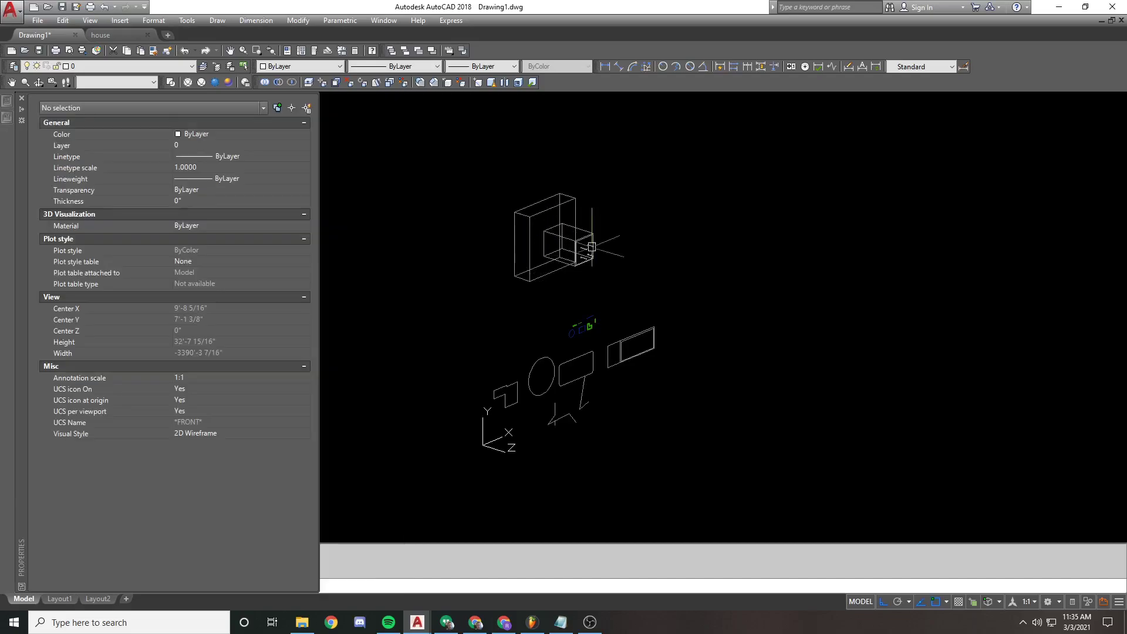
pyautogui.scroll(-1, 603, 272)
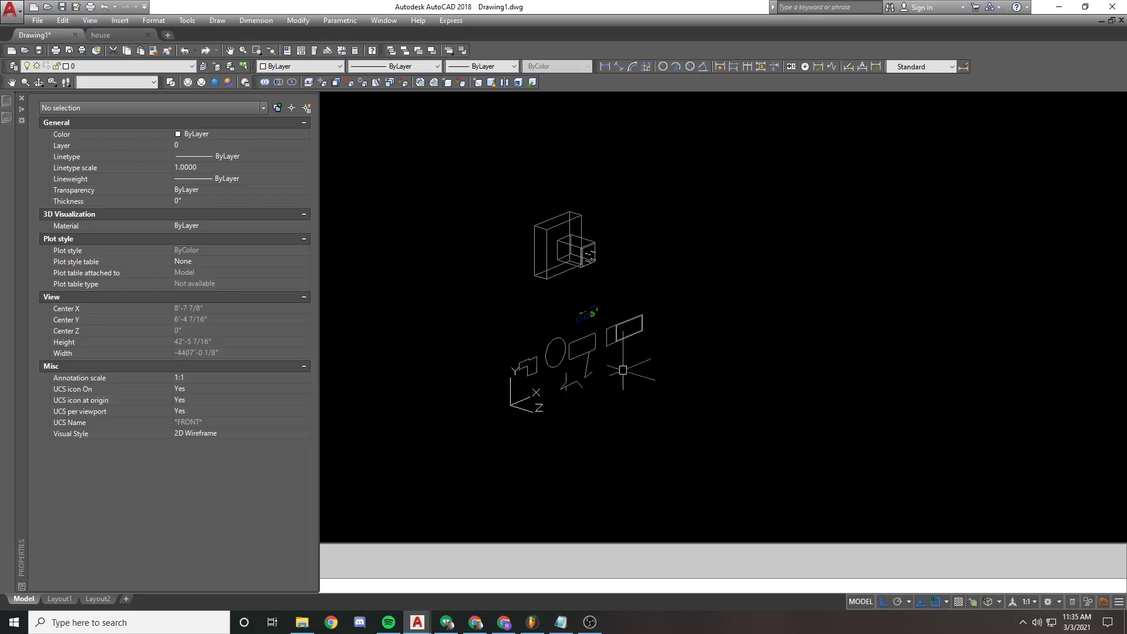
pyautogui.scroll(1, 516, 322)
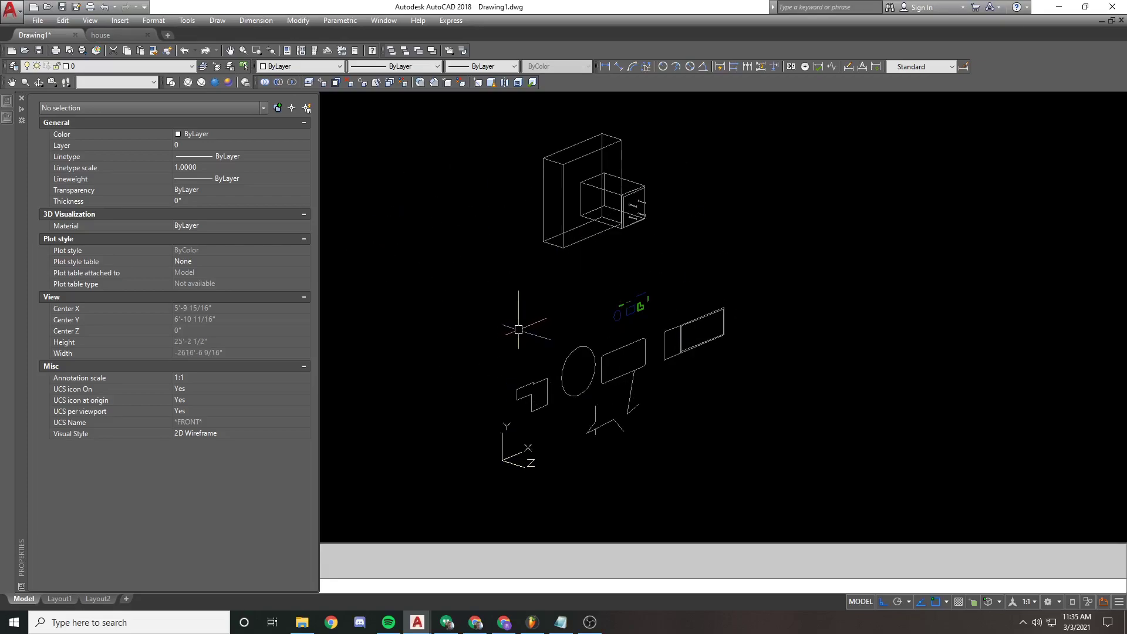
pyautogui.scroll(-5, 579, 369)
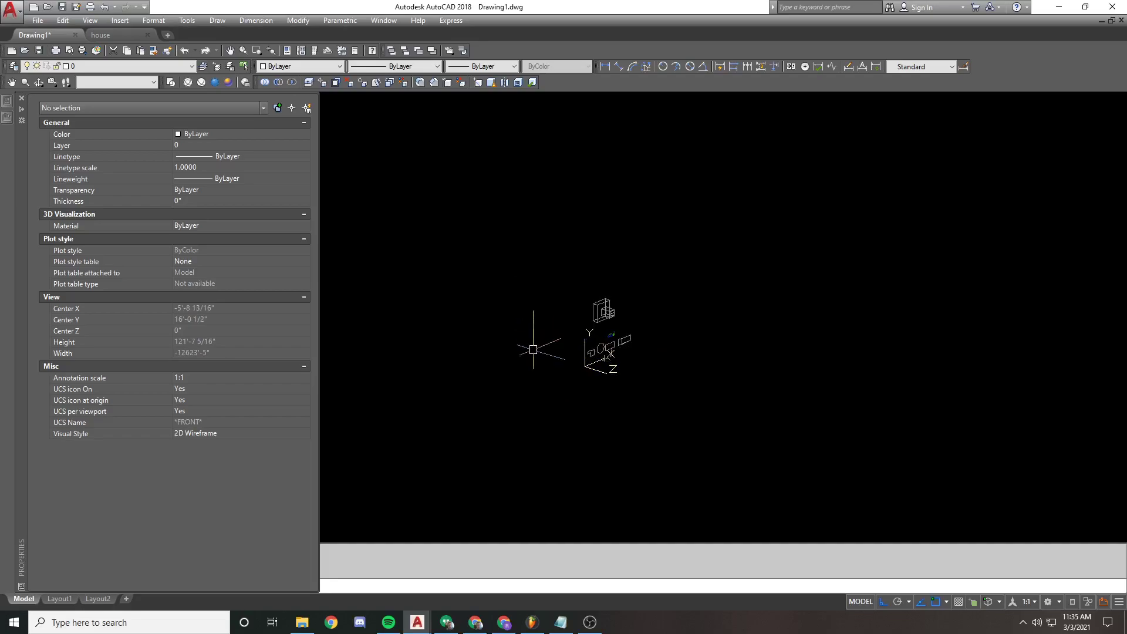
# Close the Properties palette and reset the UCS to World.
pyautogui.hotkey('ctrl', '1')
pyautogui.write('ucs')
pyautogui.press('Return')
pyautogui.rightClick(558, 353)
pyautogui.click(581, 359)
pyautogui.press('Escape')
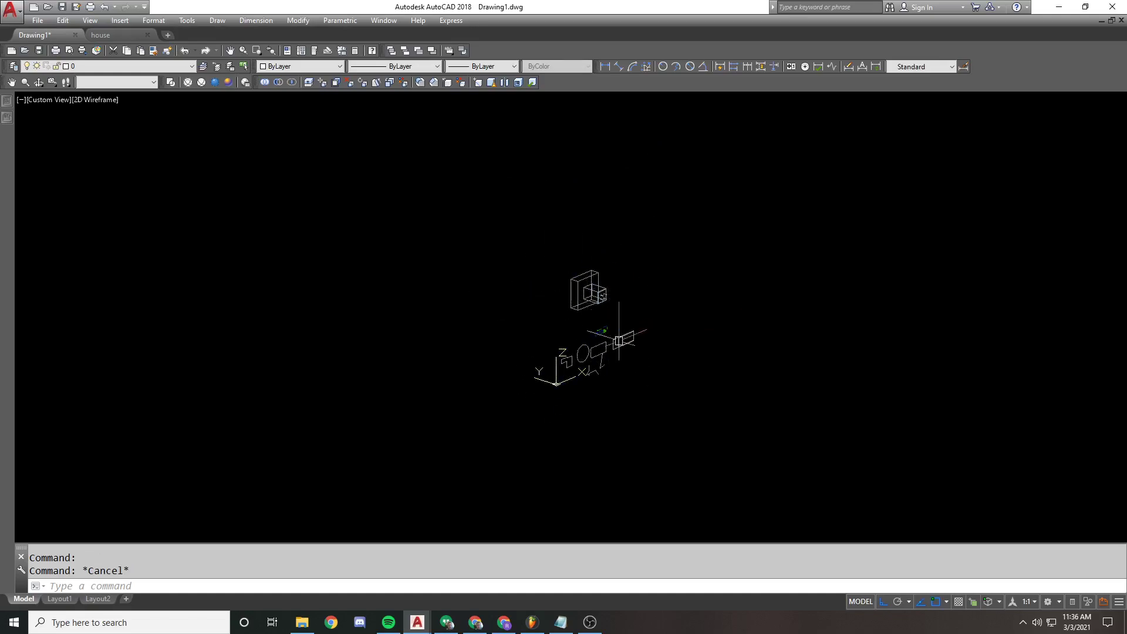
# Detach the house and foundation references from External References.
pyautogui.click(577, 277)
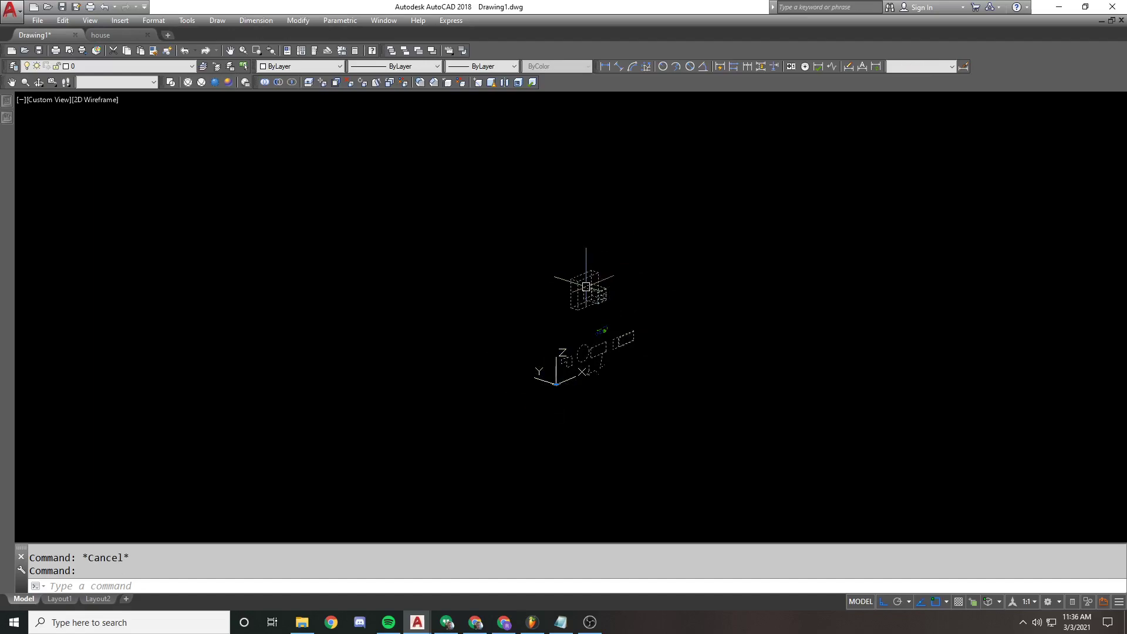
pyautogui.moveTo(7, 103)
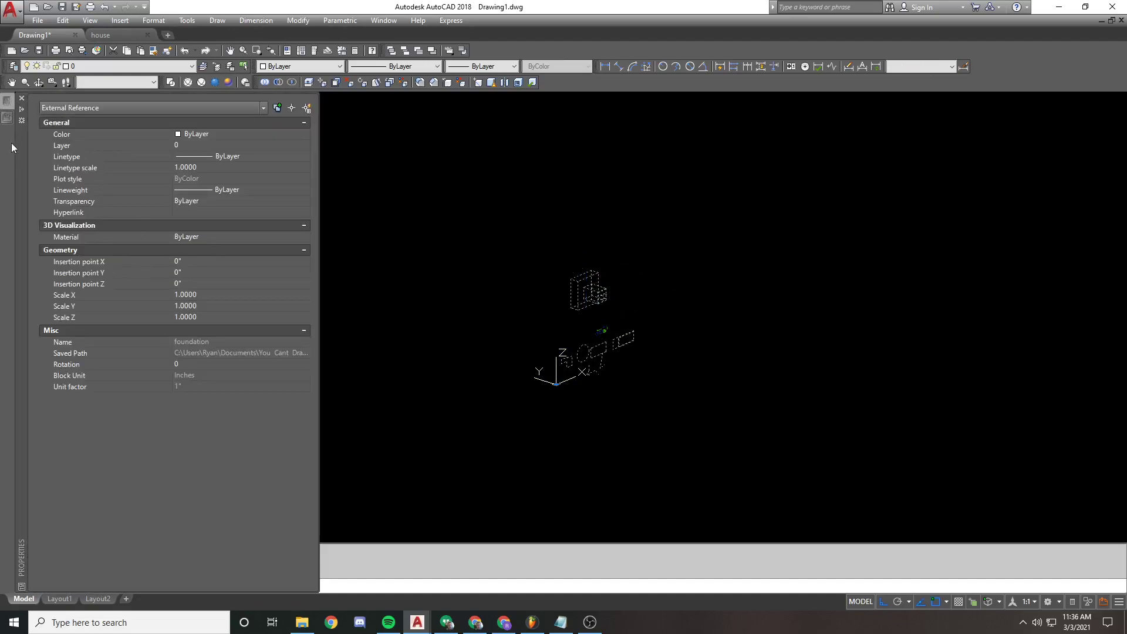
pyautogui.rightClick(75, 177)
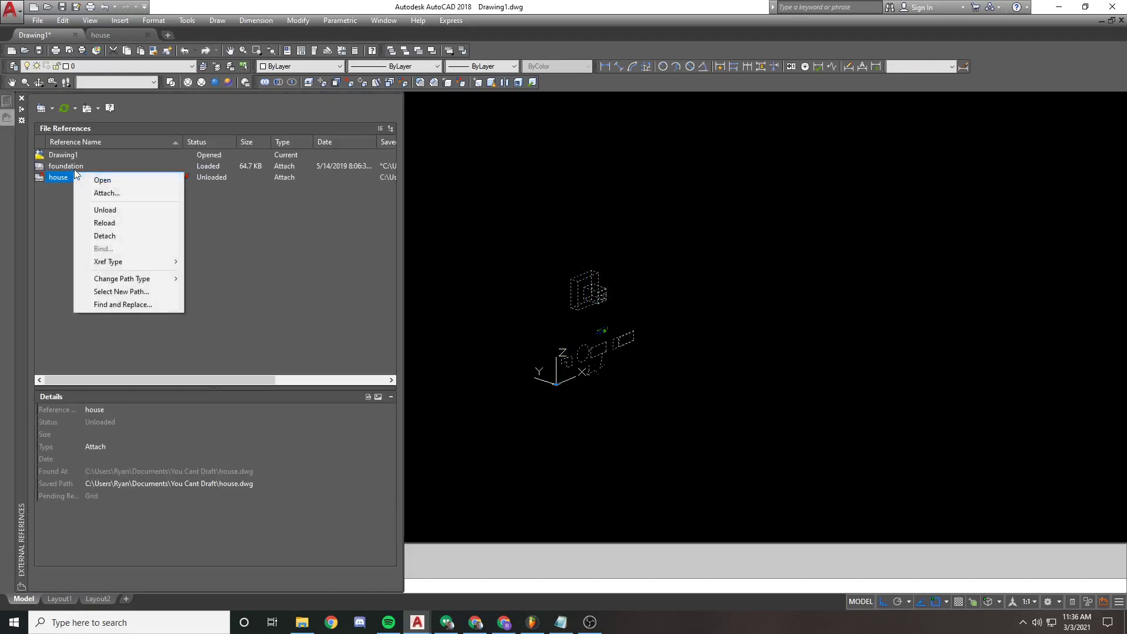
pyautogui.click(97, 233)
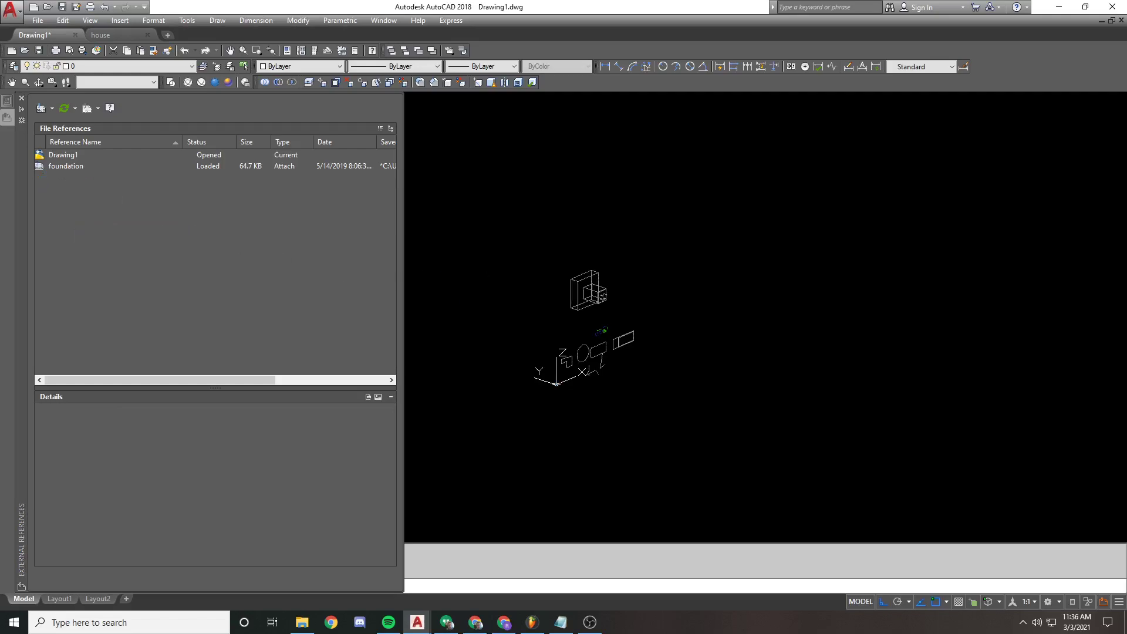
pyautogui.rightClick(53, 166)
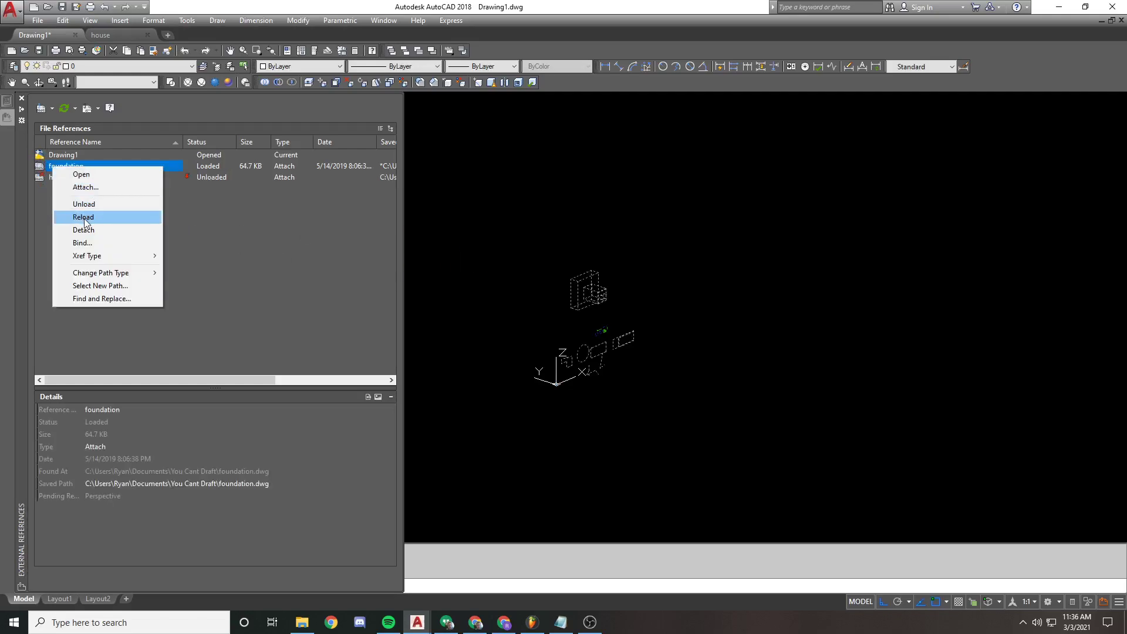
pyautogui.click(83, 230)
# Reload the house xref and switch to the Top plan view.
pyautogui.rightClick(61, 166)
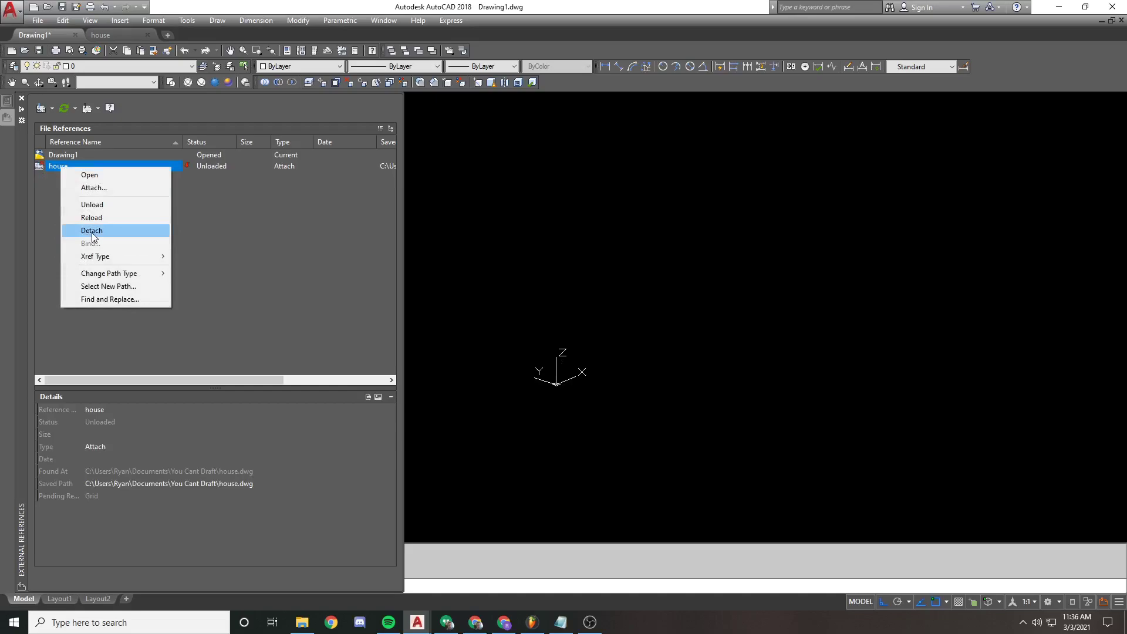
pyautogui.click(95, 218)
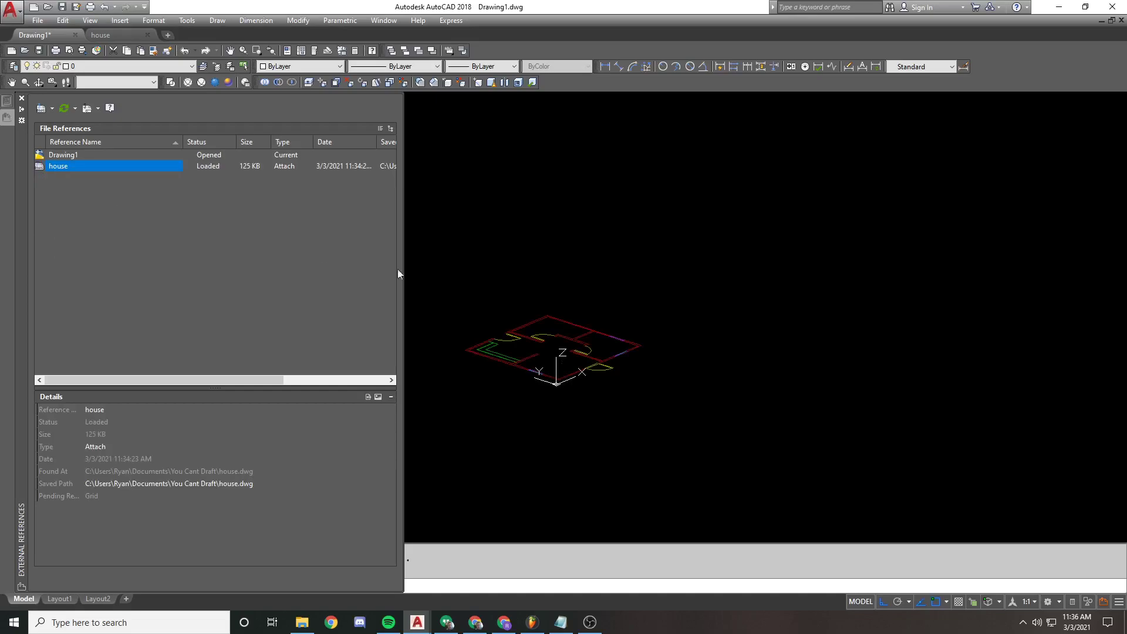
pyautogui.click(106, 82)
pyautogui.click(97, 98)
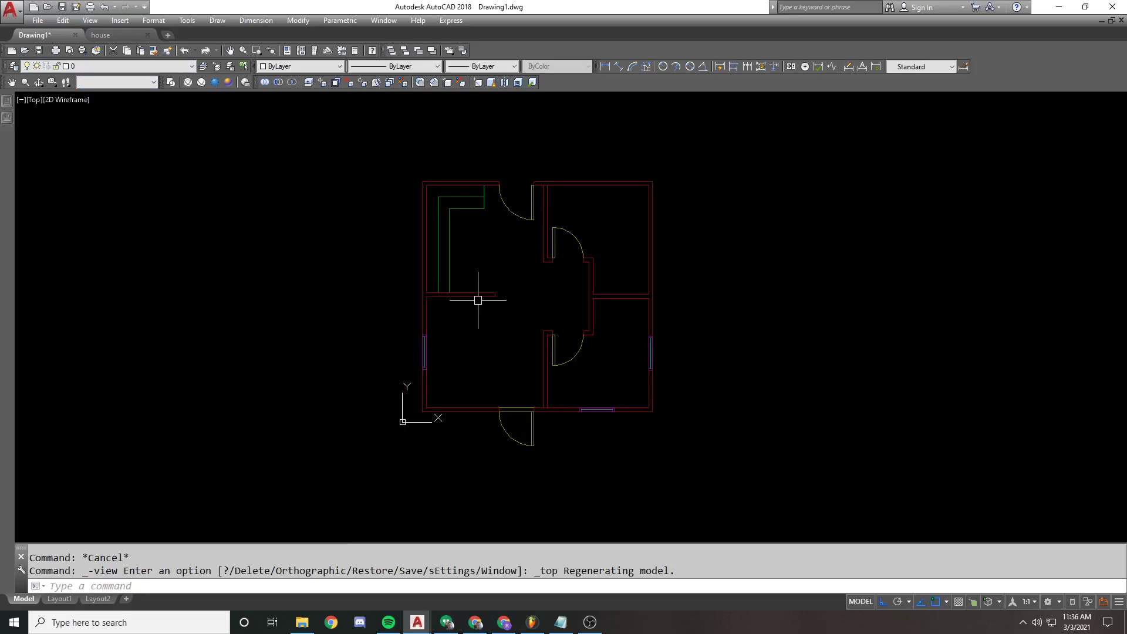
pyautogui.moveTo(2, 99)
pyautogui.click(533, 176)
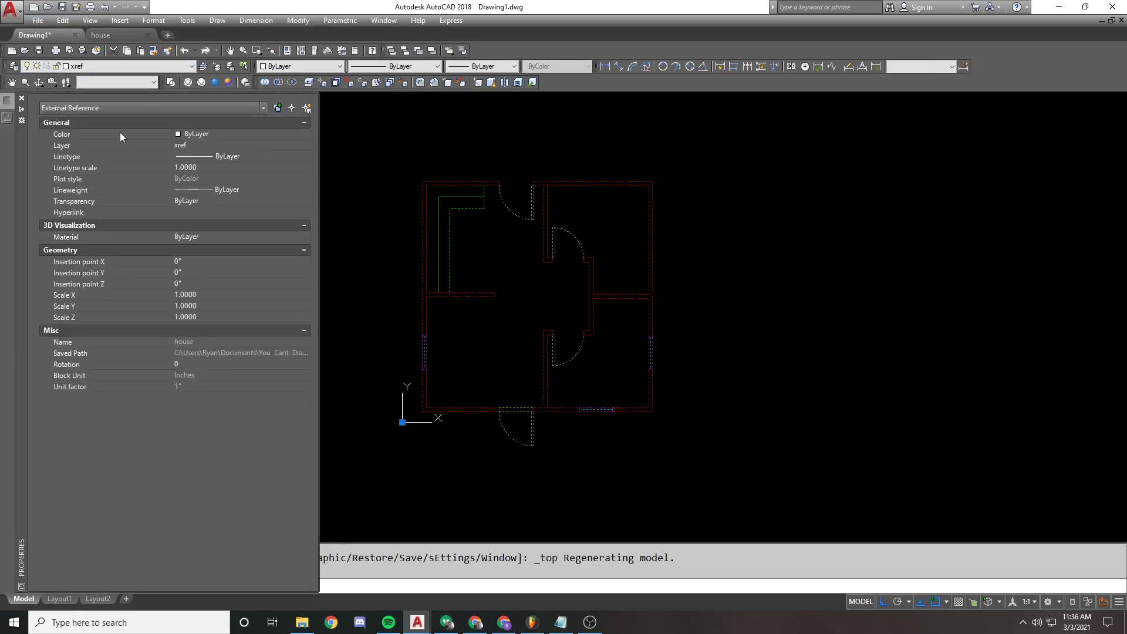
pyautogui.moveTo(8, 121)
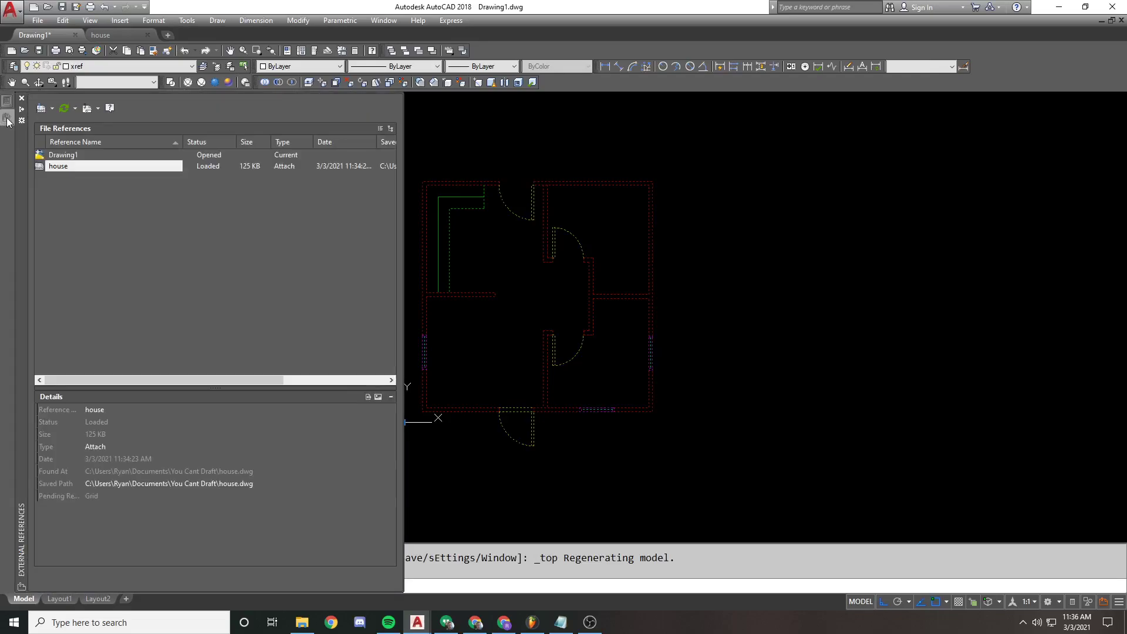
pyautogui.click(58, 166)
pyautogui.moveTo(59, 169)
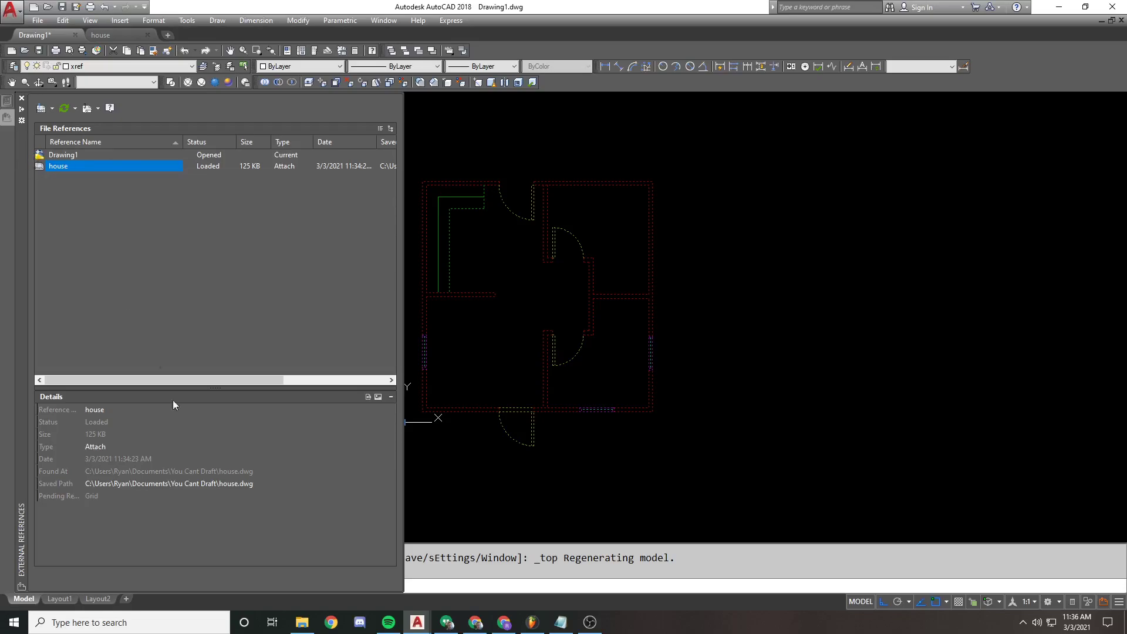
pyautogui.click(245, 488)
pyautogui.click(237, 484)
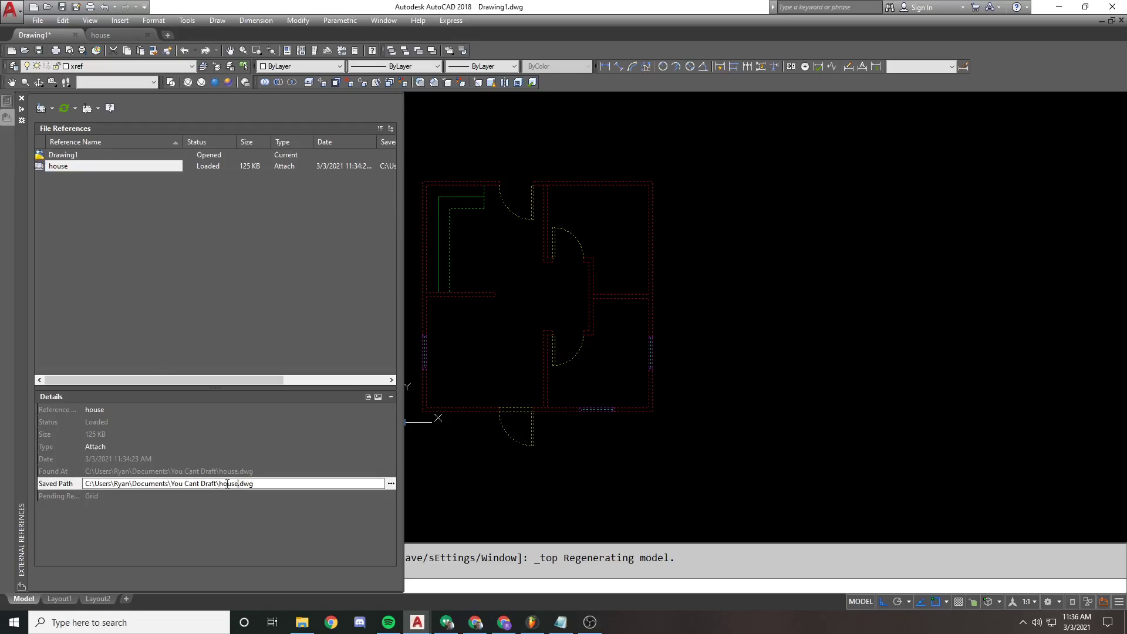
pyautogui.press('Return')
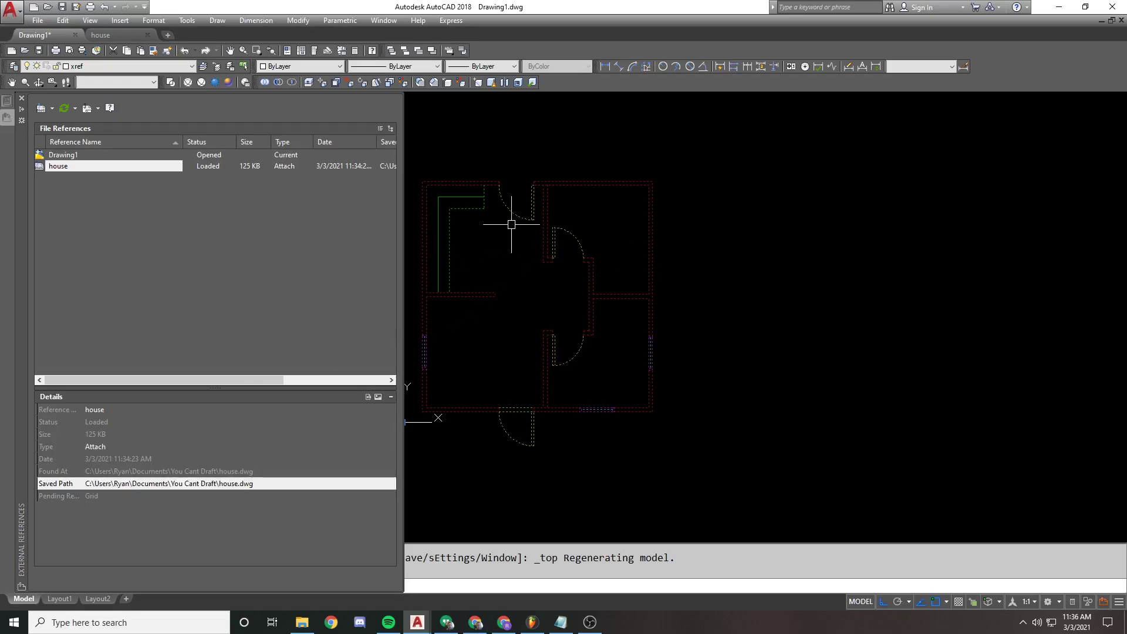
pyautogui.click(179, 198)
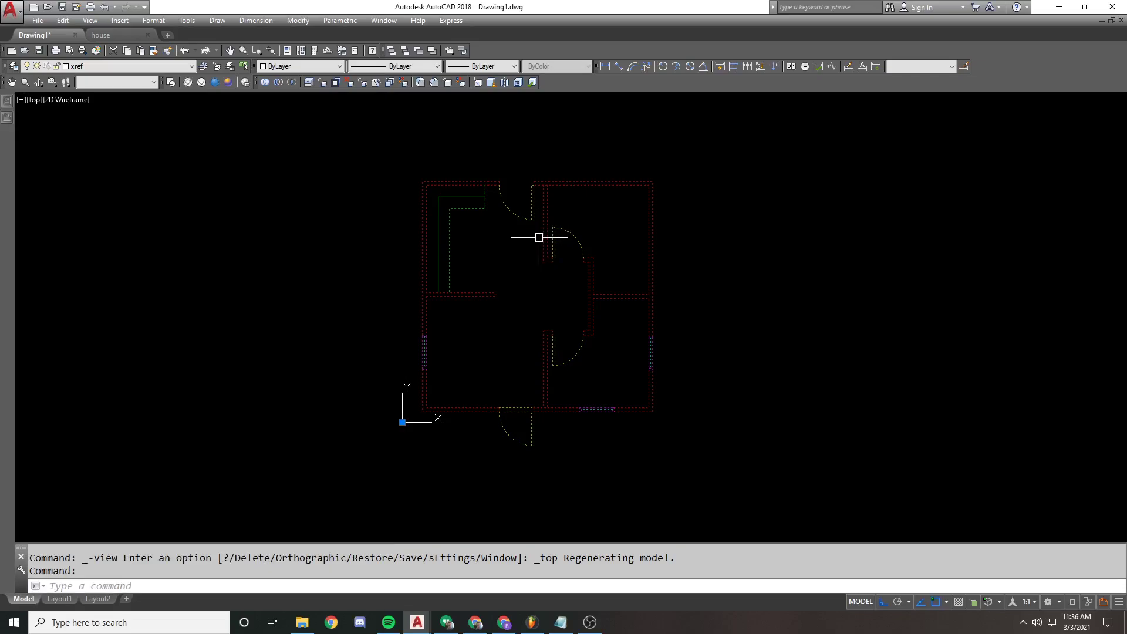
pyautogui.press('Escape')
pyautogui.moveTo(584, 194); pyautogui.dragTo(658, 241)
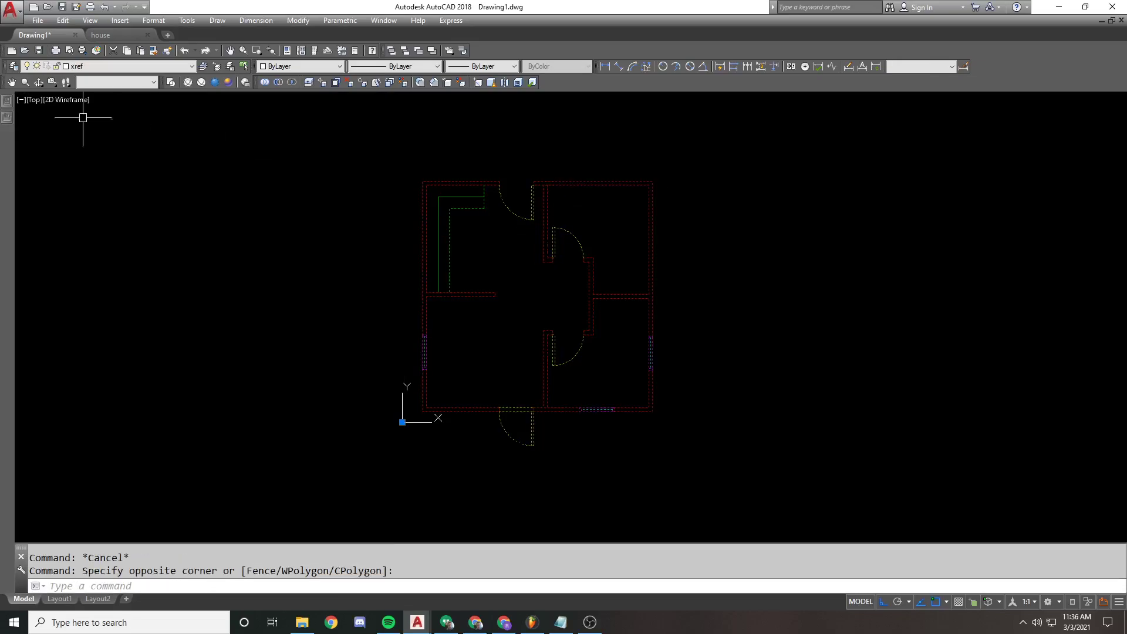
pyautogui.click(94, 64)
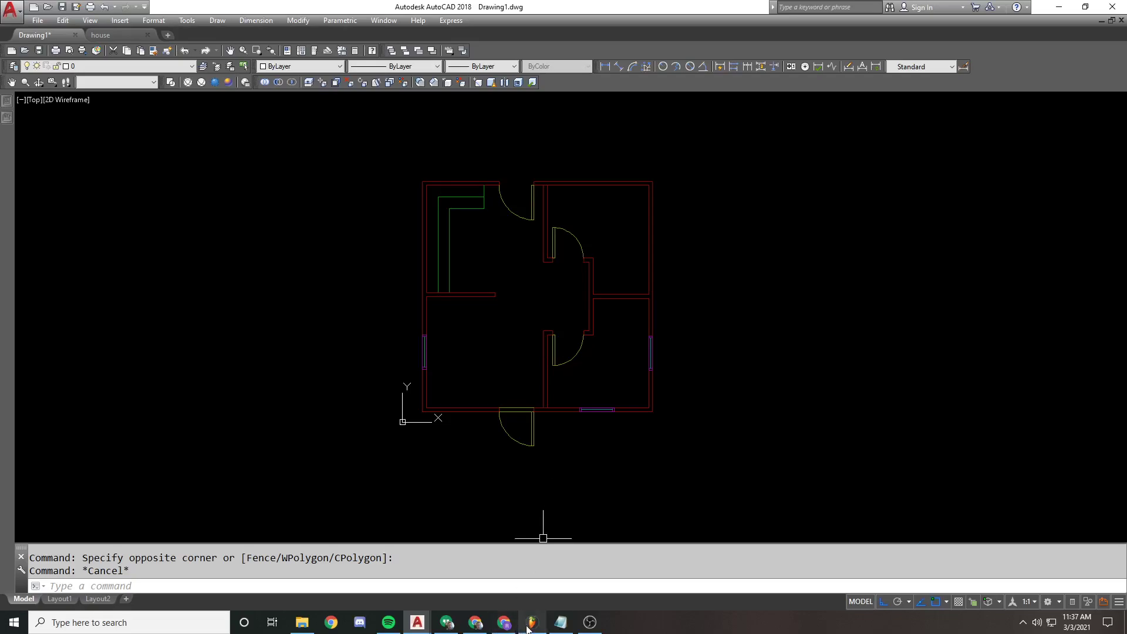
pyautogui.hotkey('alt', 'Tab')
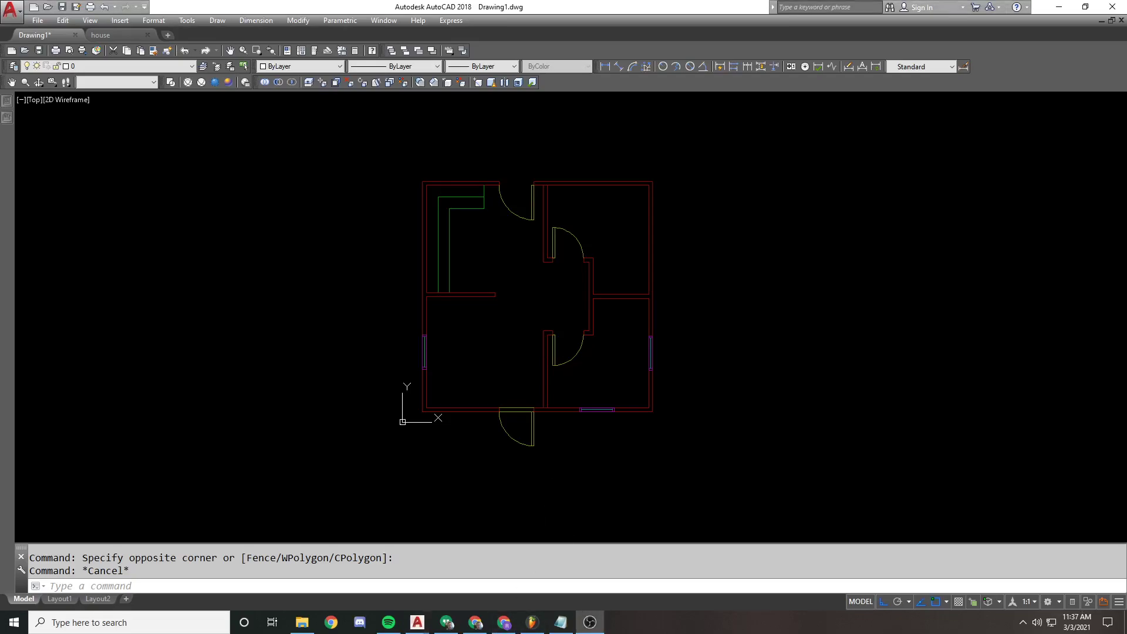